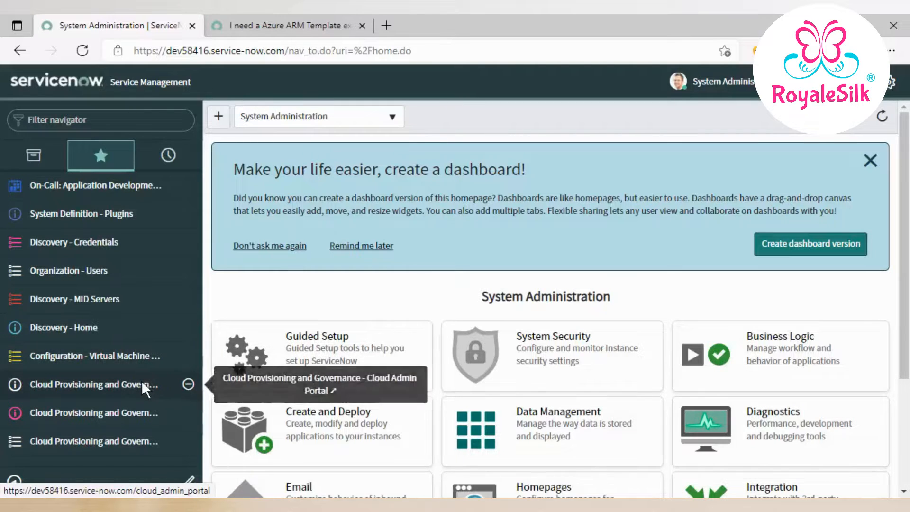
# Open the Cloud Admin Portal from the Cloud Provisioning and Governance favorites.
pyautogui.click(118, 383)
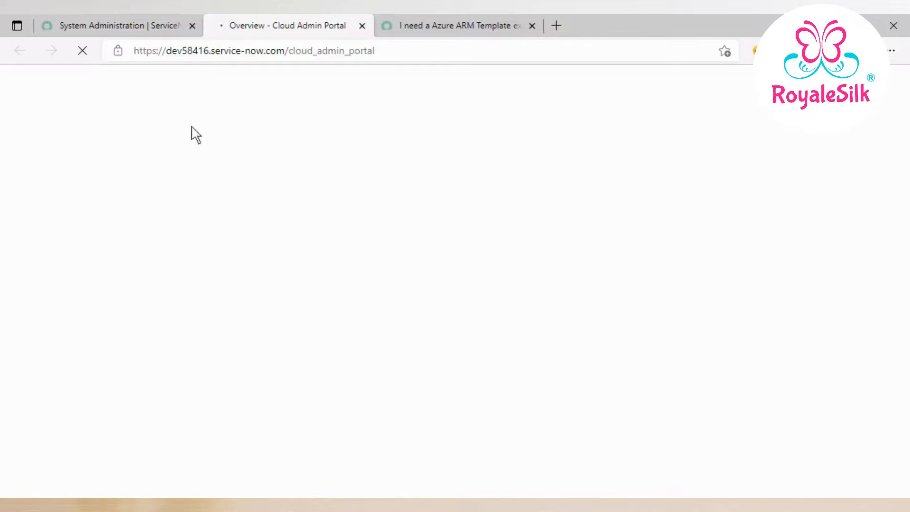
pyautogui.moveTo(289, 50); pyautogui.dragTo(377, 51)
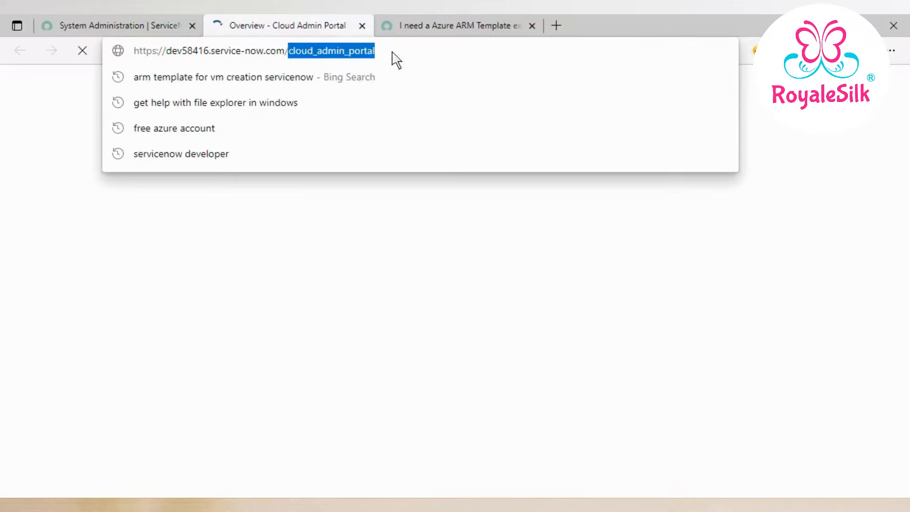
pyautogui.click(343, 265)
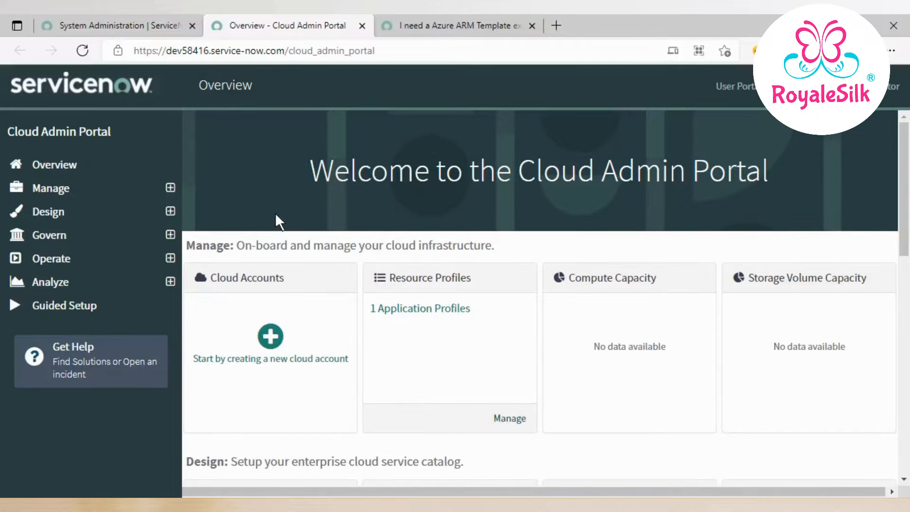
# Review the Manage, Design, Govern and Operate sections of the Cloud Admin Portal overview.
pyautogui.moveTo(300, 161); pyautogui.dragTo(779, 162)
pyautogui.scroll(-5, 496, 285)
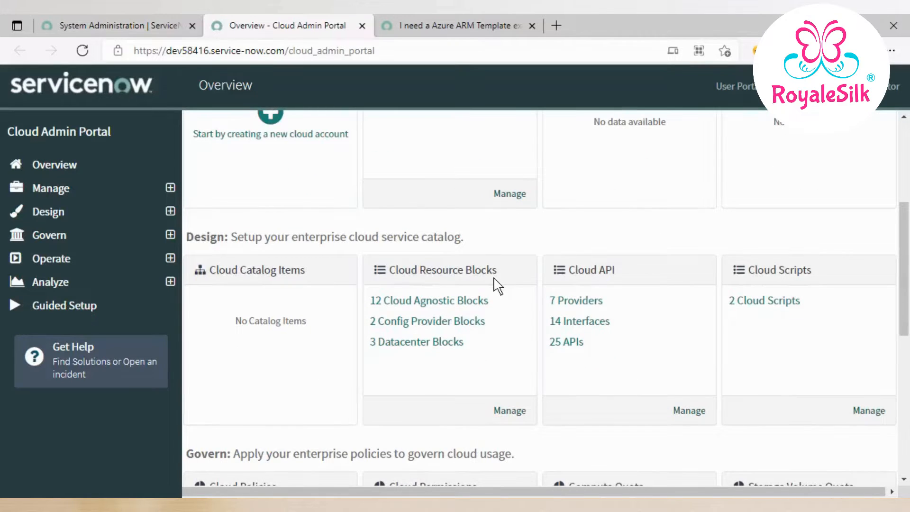
pyautogui.scroll(-6, 496, 285)
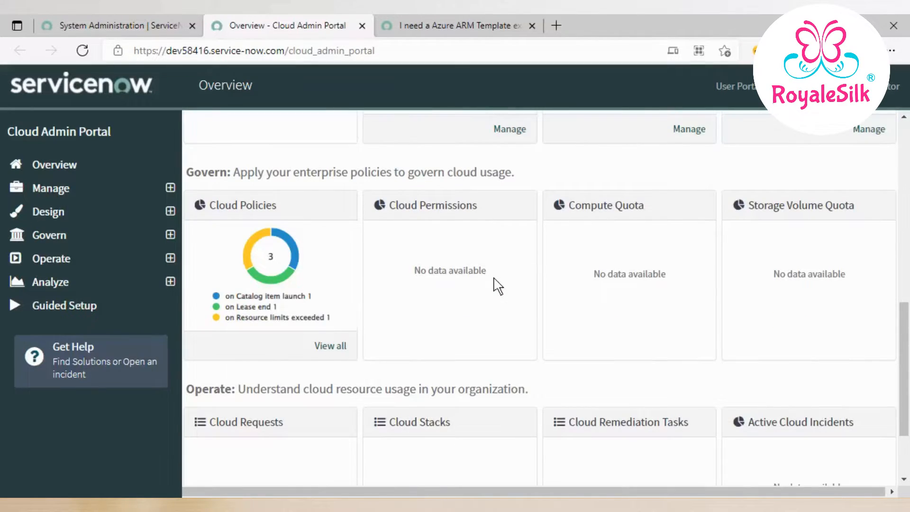
pyautogui.scroll(-2, 498, 286)
pyautogui.scroll(13, 495, 284)
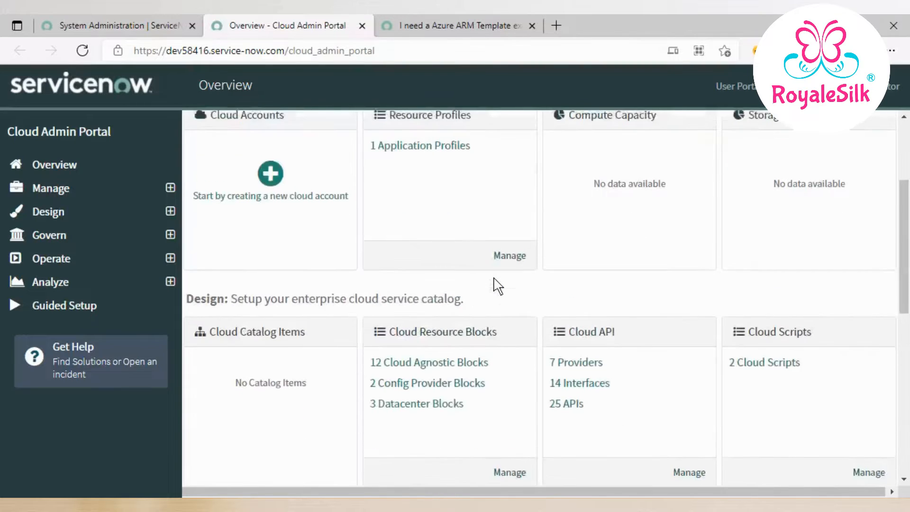
pyautogui.click(185, 198)
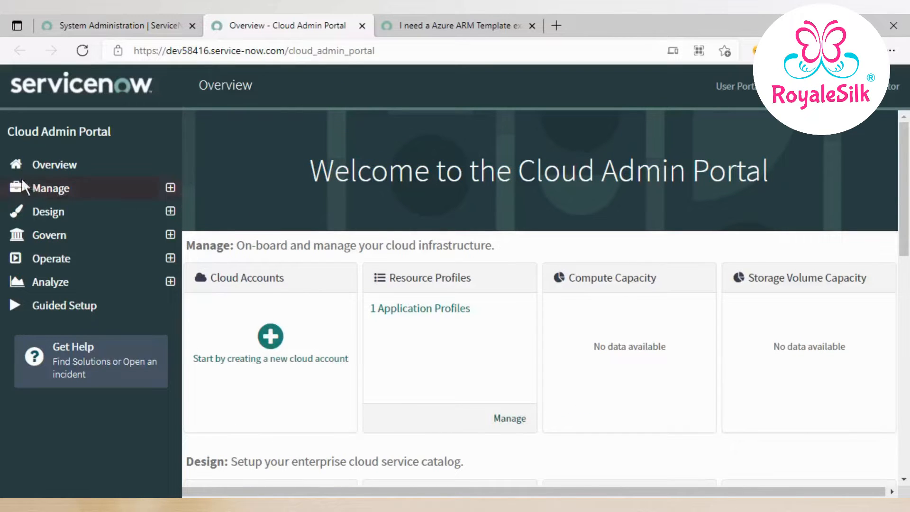
pyautogui.click(52, 167)
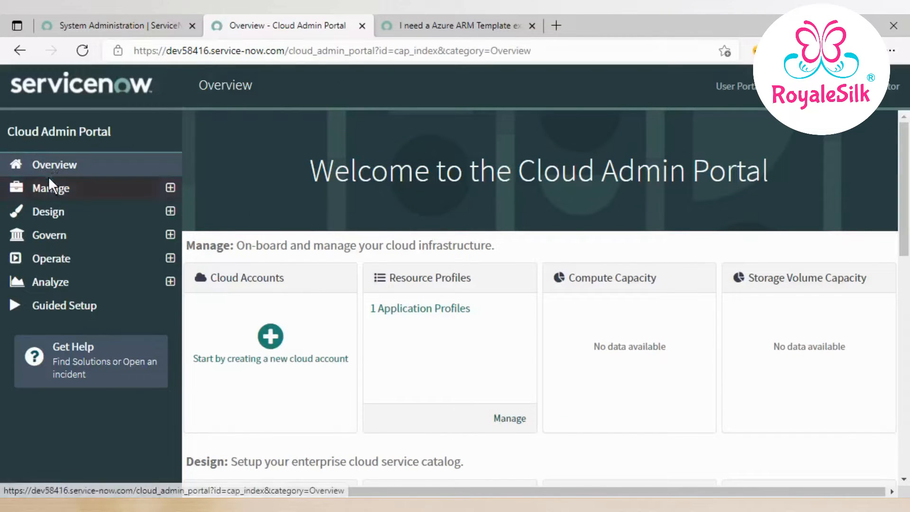
# Show the service accounts under Manage and check the Free Trial account's details.
pyautogui.click(48, 184)
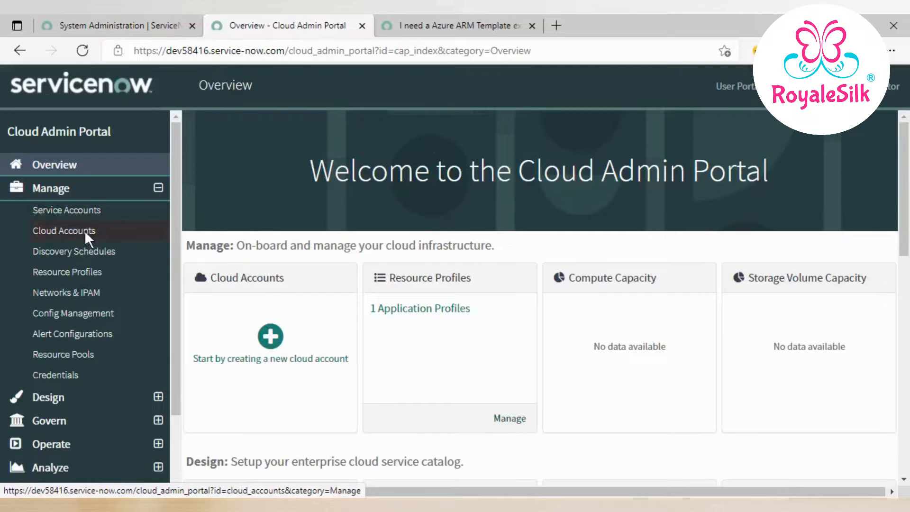
pyautogui.click(89, 212)
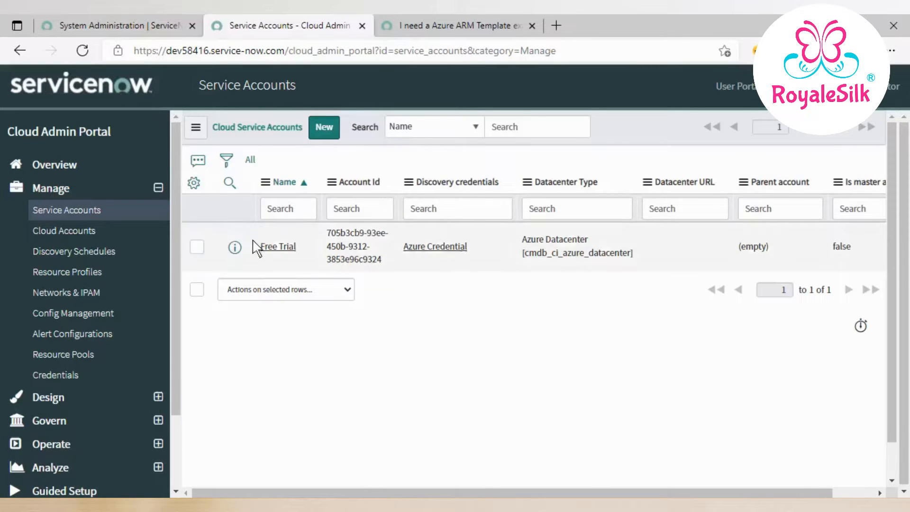
pyautogui.moveTo(306, 245); pyautogui.dragTo(695, 234)
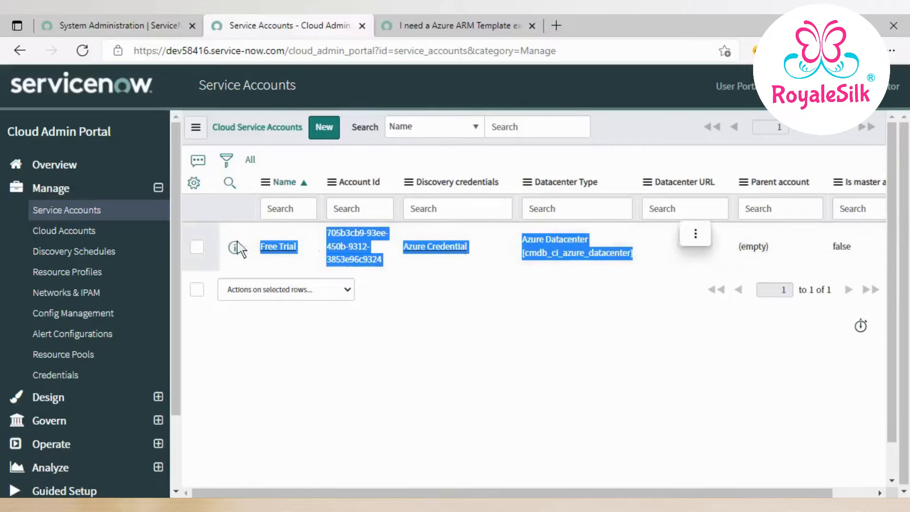
# Start a new cloud account and name it Azure Free.
pyautogui.click(62, 227)
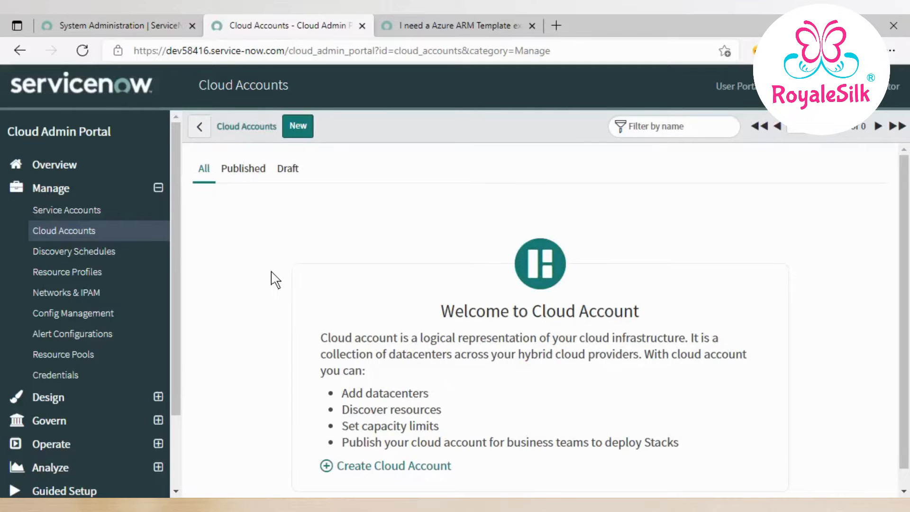
pyautogui.click(297, 127)
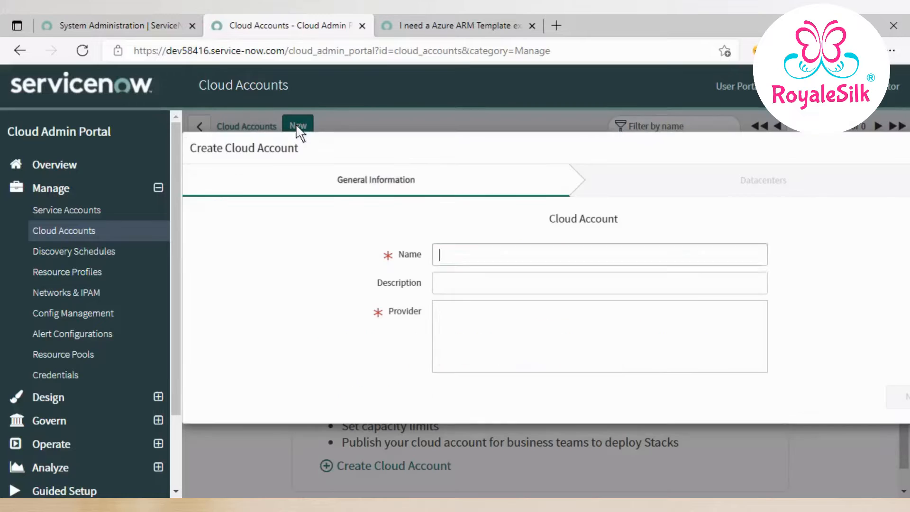
pyautogui.click(470, 255)
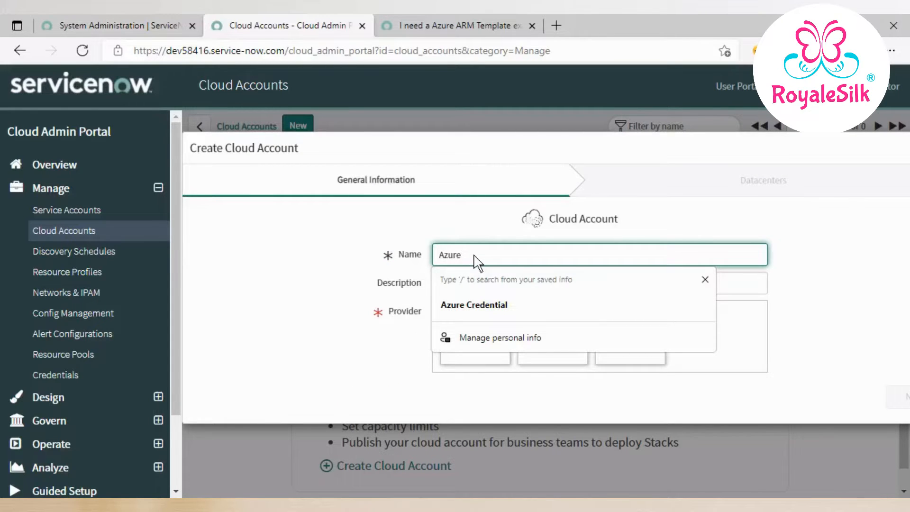
pyautogui.click(476, 227)
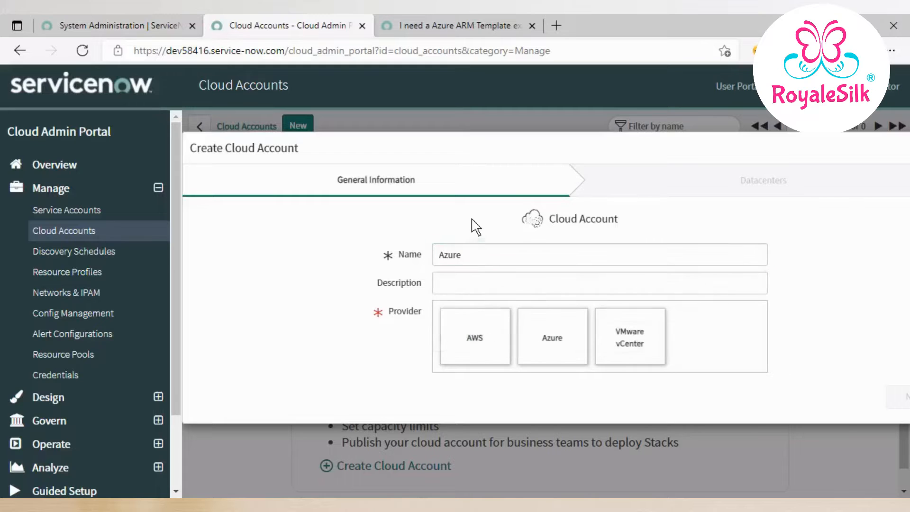
pyautogui.click(482, 259)
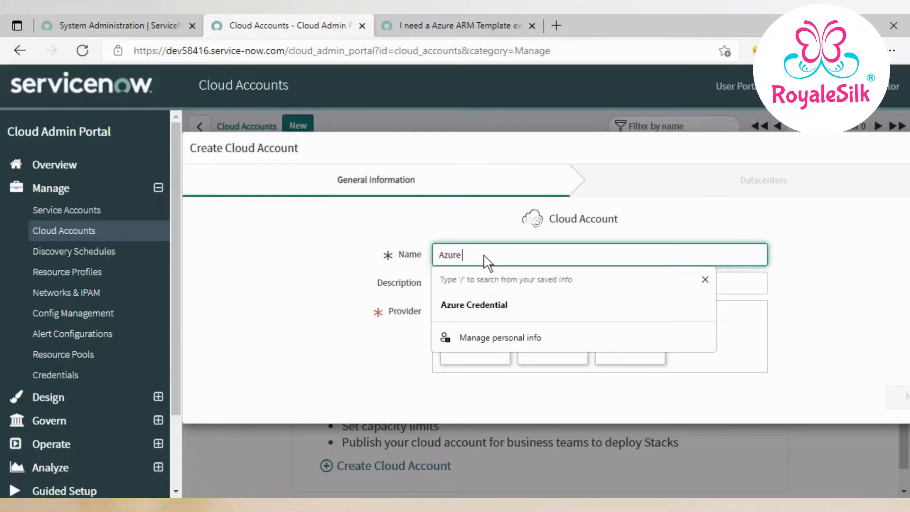
pyautogui.write('Free')
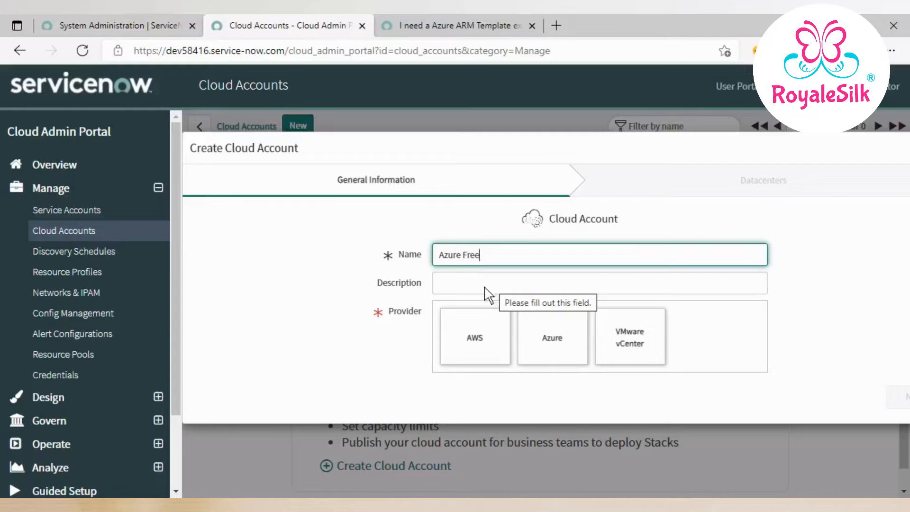
# Enter the description Azure, choose Azure as the provider and continue to the datacenter selection.
pyautogui.click(486, 289)
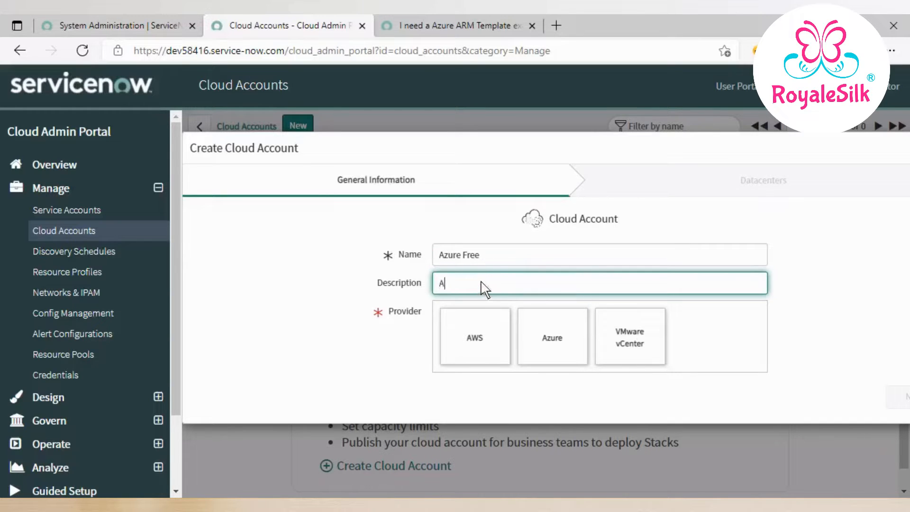
pyautogui.write('Azure')
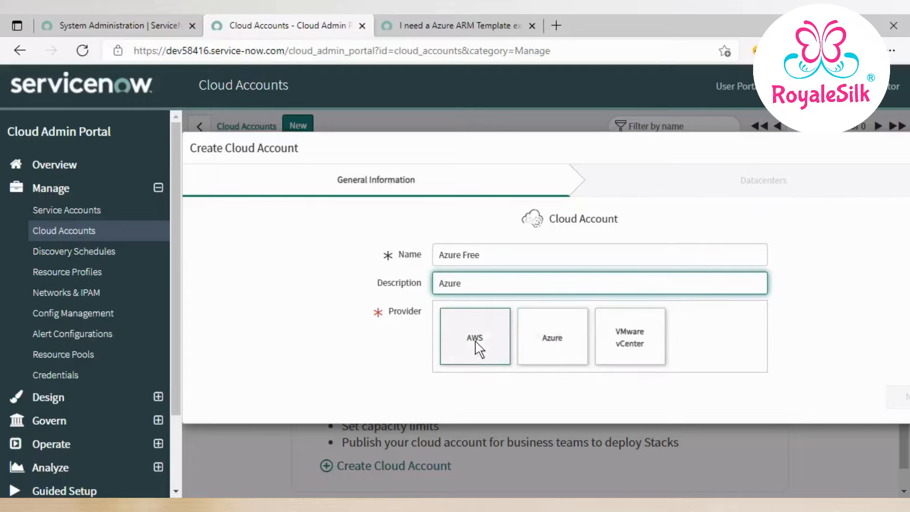
pyautogui.click(562, 350)
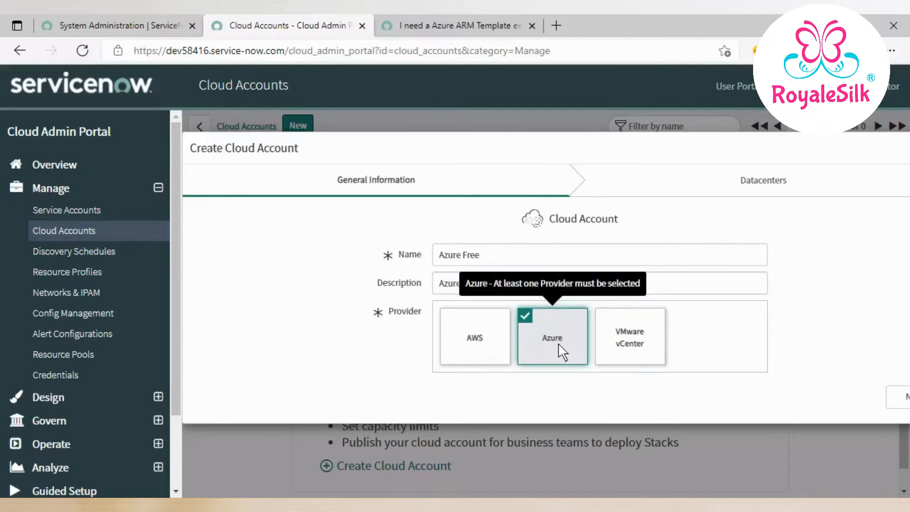
pyautogui.click(897, 398)
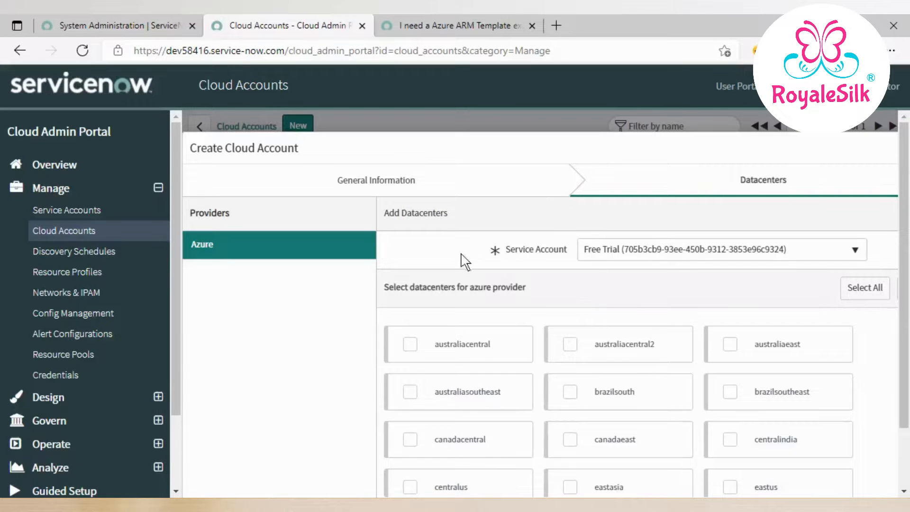
# Keep the Free Trial service account, select all Azure datacenters and check the list through to its end.
pyautogui.click(654, 257)
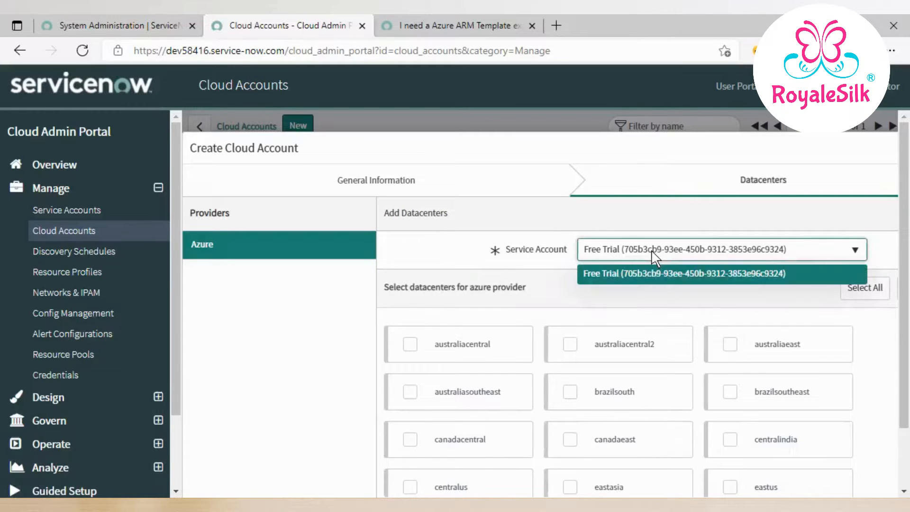
pyautogui.click(655, 257)
pyautogui.scroll(-1, 908, 258)
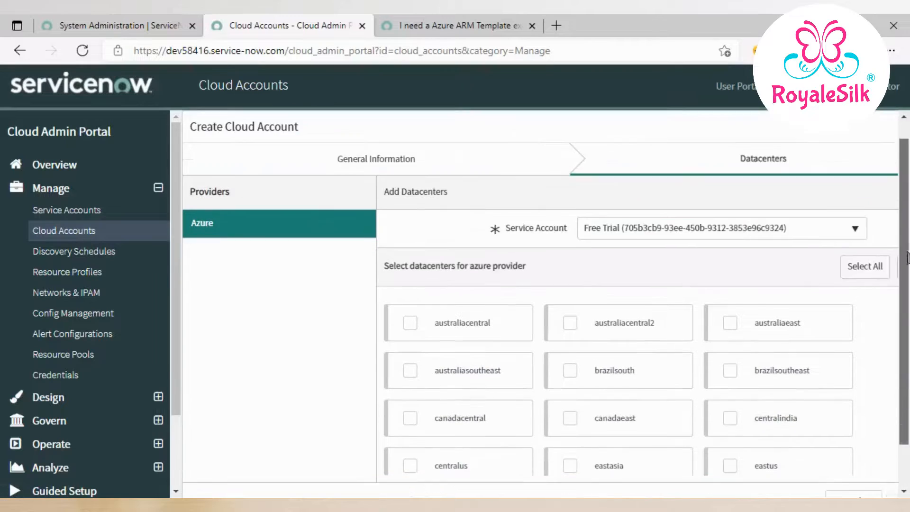
pyautogui.scroll(-1, 908, 259)
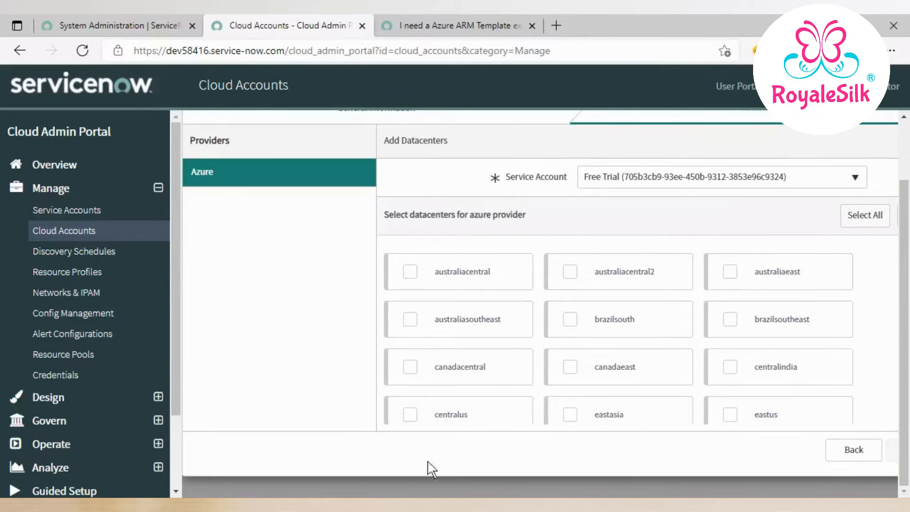
pyautogui.hotkey('ctrl', '-')
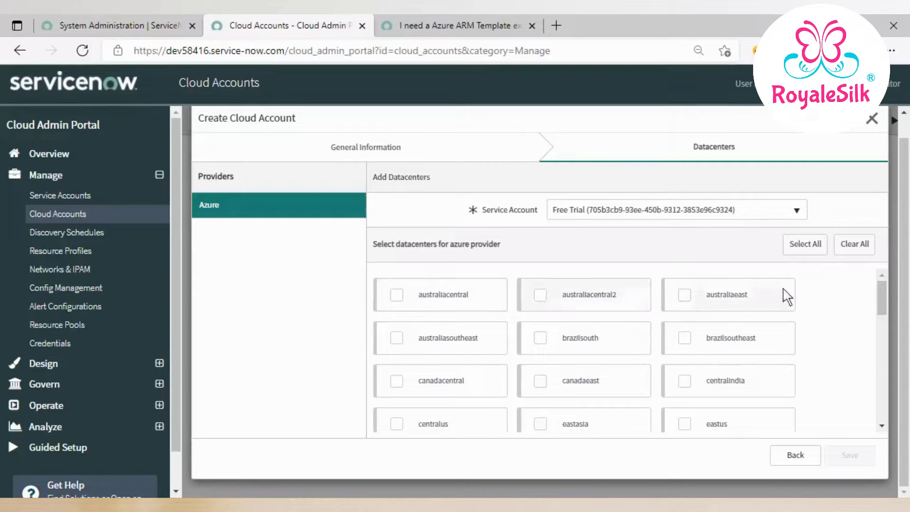
pyautogui.click(811, 249)
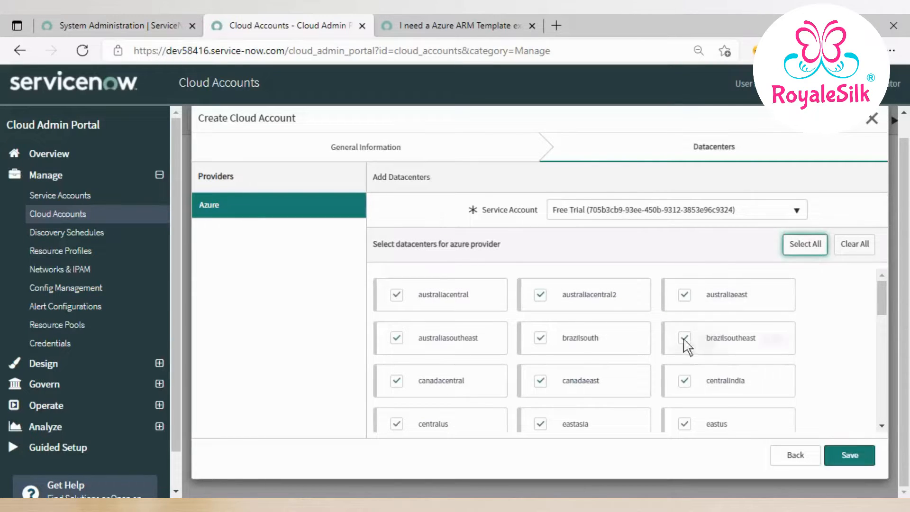
pyautogui.scroll(-15, 673, 347)
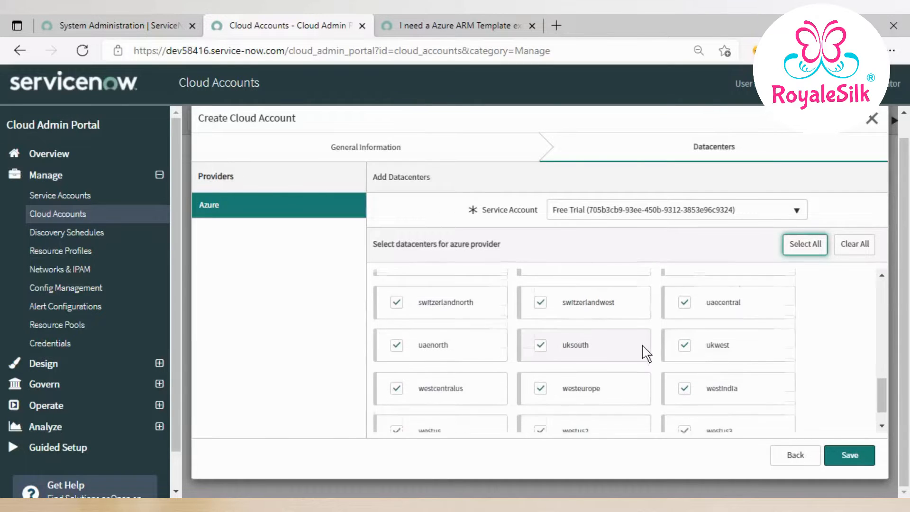
pyautogui.scroll(-1, 646, 354)
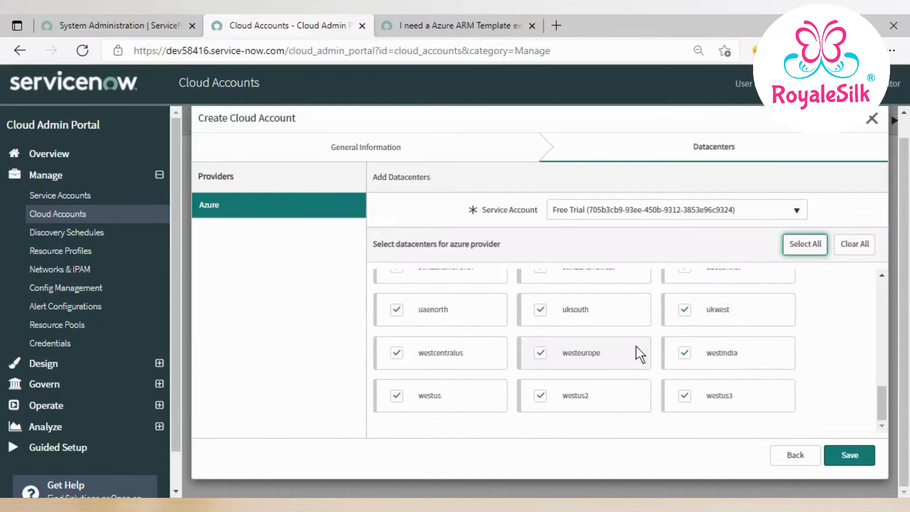
pyautogui.click(886, 309)
pyautogui.moveTo(884, 302); pyautogui.dragTo(875, 276)
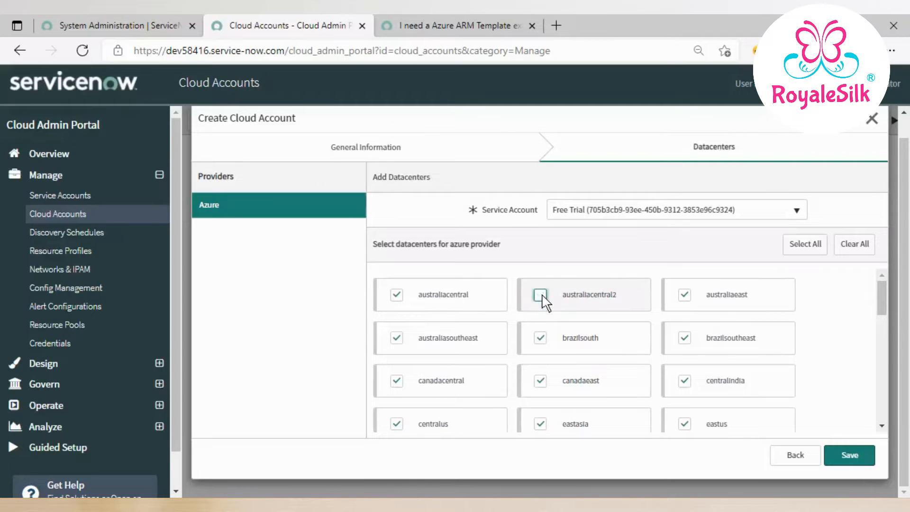
pyautogui.click(692, 298)
pyautogui.click(681, 299)
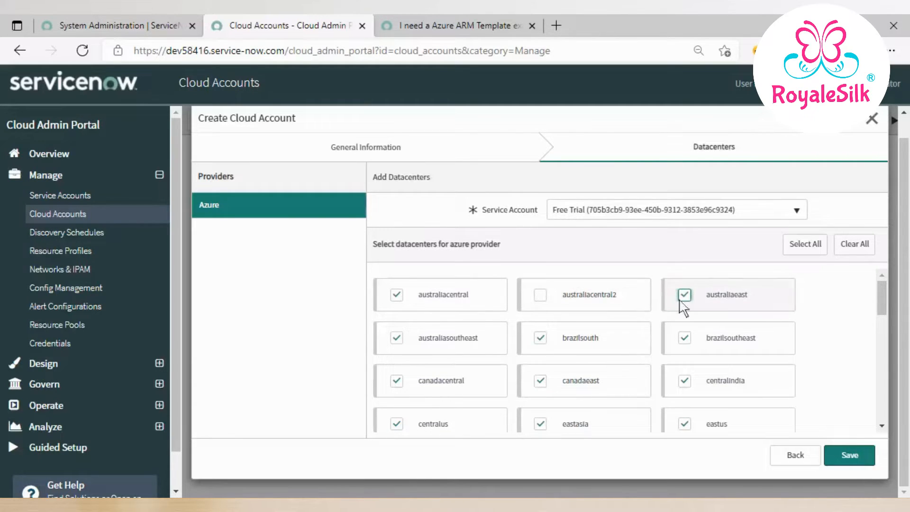
pyautogui.click(541, 297)
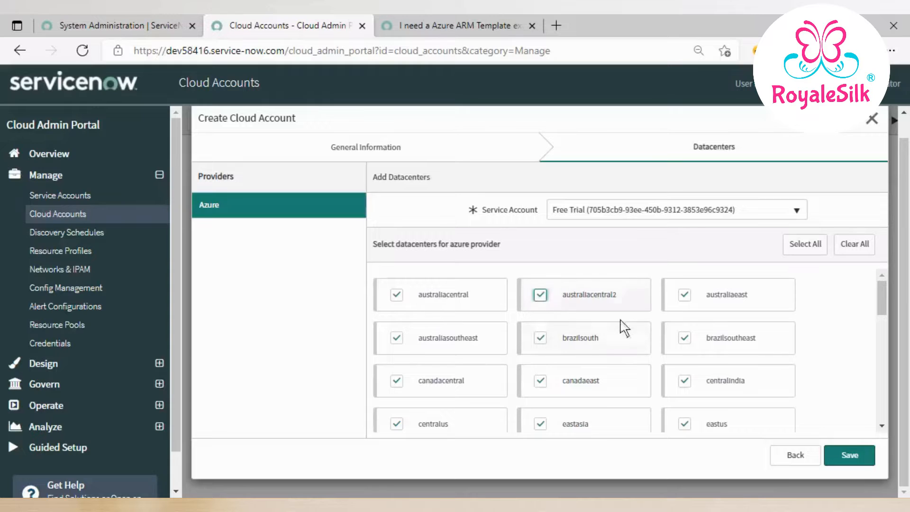
# Save the cloud account's datacenter selection and open the Azure Free account from the cloud accounts list.
pyautogui.click(850, 456)
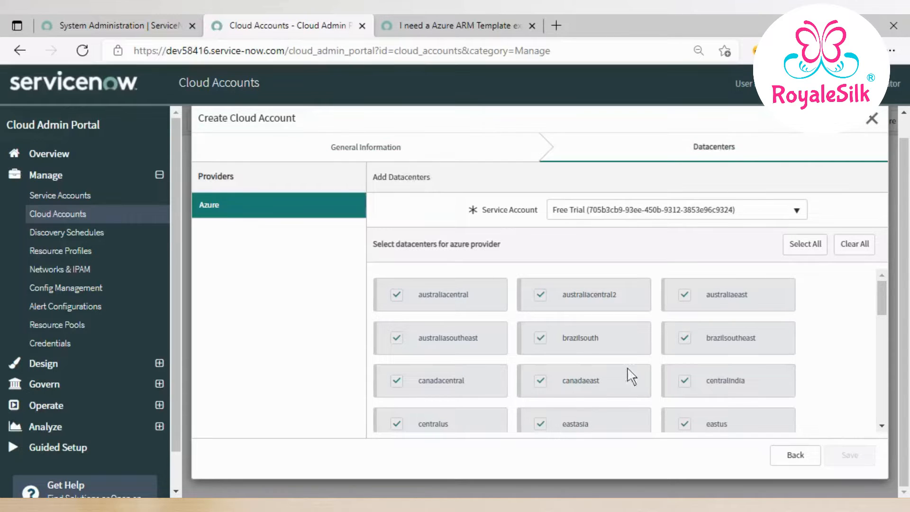
pyautogui.moveTo(771, 417)
pyautogui.click(872, 118)
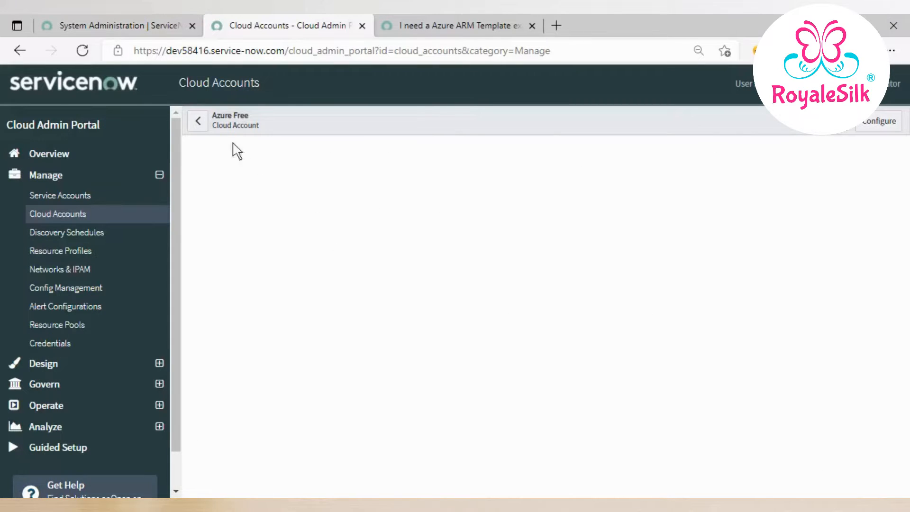
pyautogui.click(198, 121)
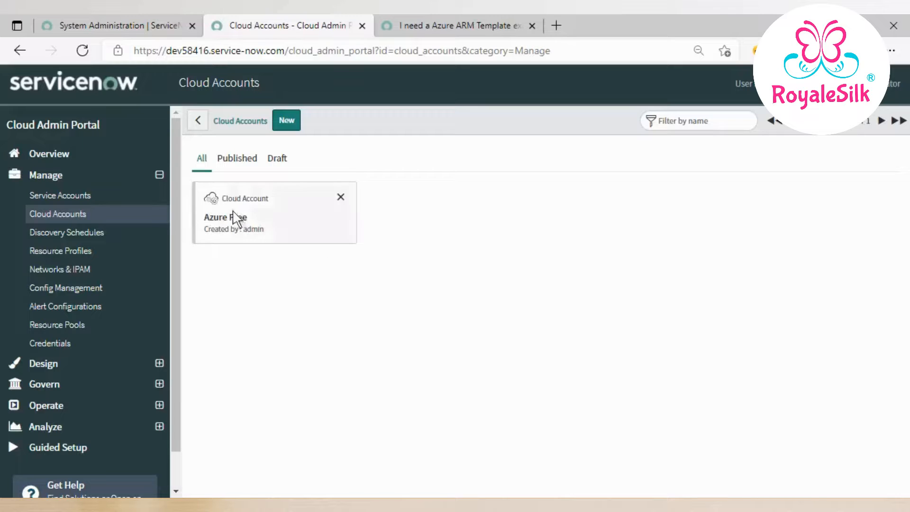
pyautogui.click(306, 224)
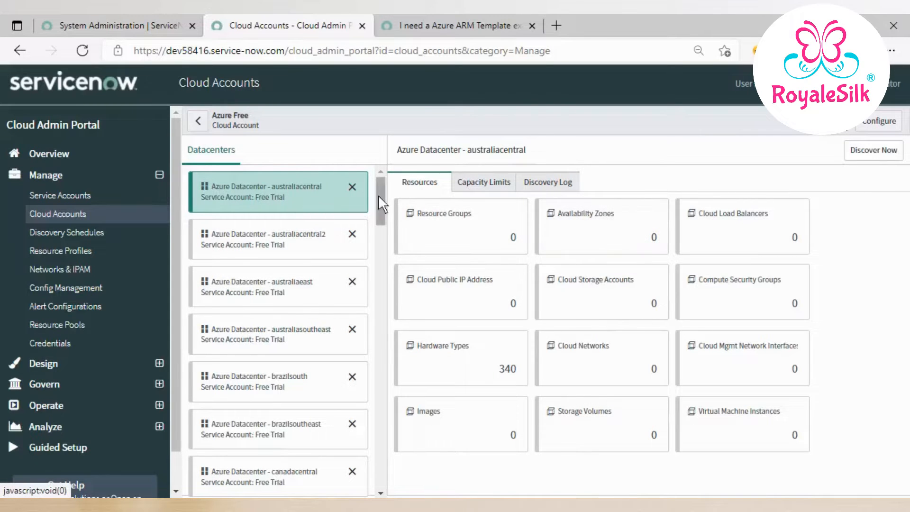
# Browse the Azure Free datacenters, viewing the resources of australiacentral2, australiaeast and centralindia.
pyautogui.moveTo(379, 195); pyautogui.dragTo(402, 209)
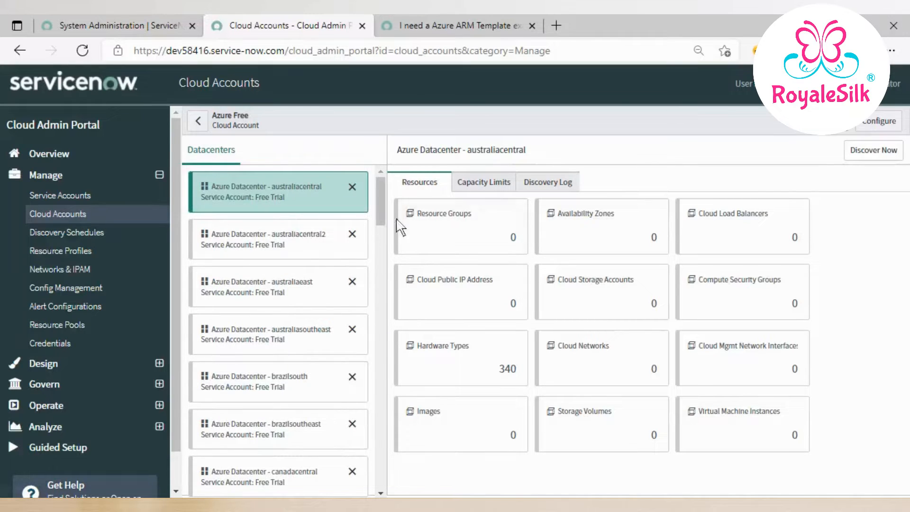
pyautogui.click(314, 257)
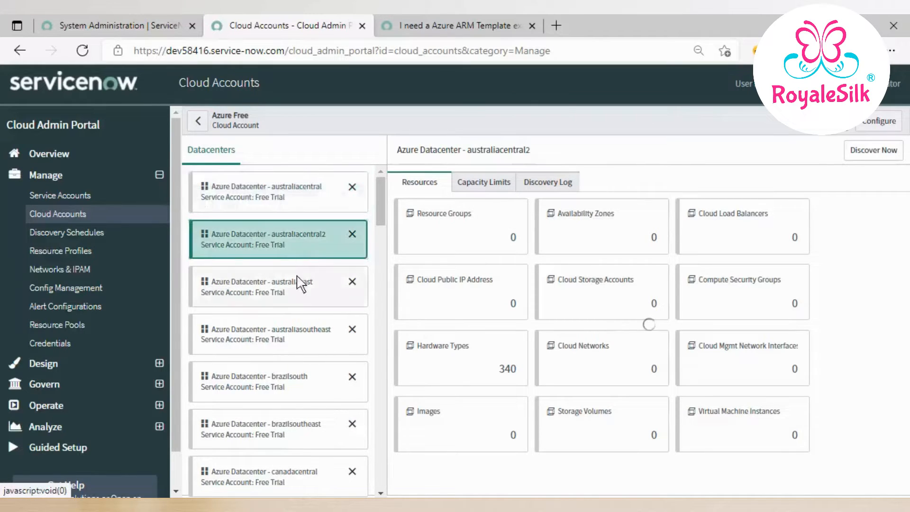
pyautogui.click(299, 277)
pyautogui.scroll(-3, 308, 265)
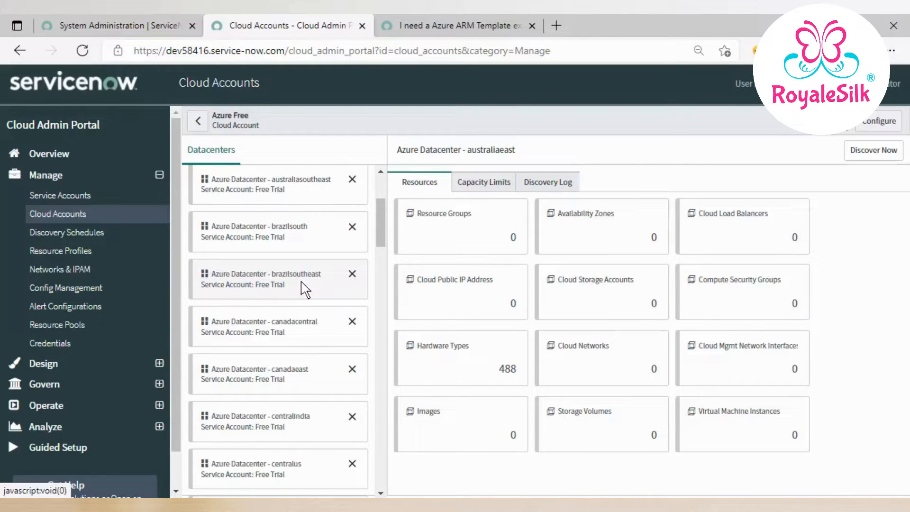
pyautogui.scroll(-2, 302, 283)
pyautogui.click(304, 320)
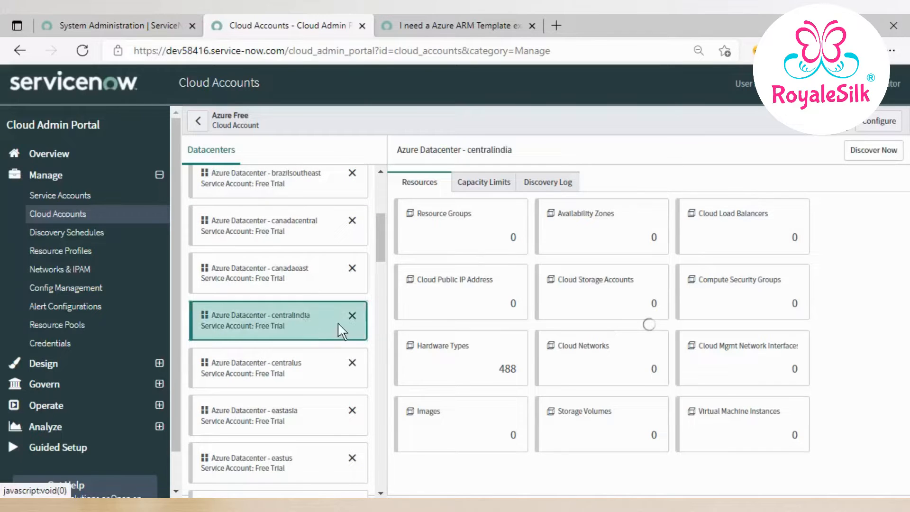
pyautogui.scroll(-2, 338, 323)
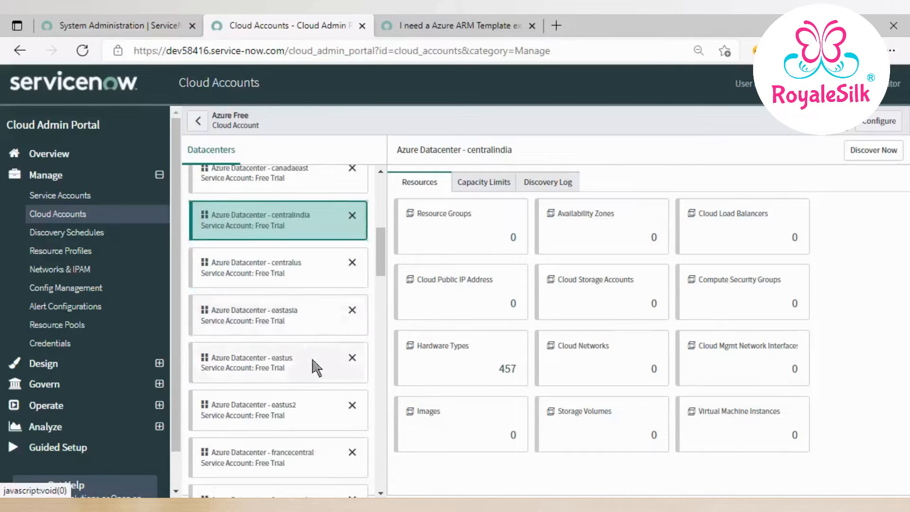
# Select the eastus datacenter and examine its discovered resources, from resource groups to virtual machine instances.
pyautogui.click(313, 368)
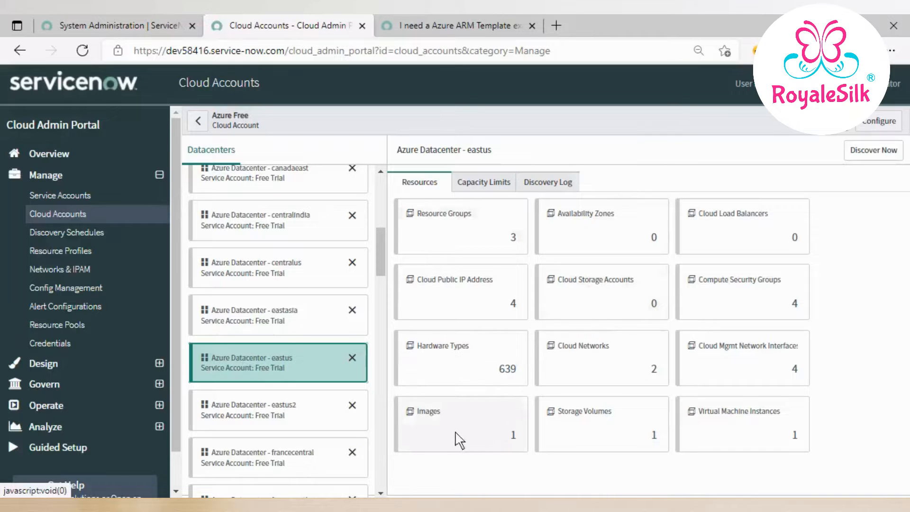
pyautogui.click(480, 433)
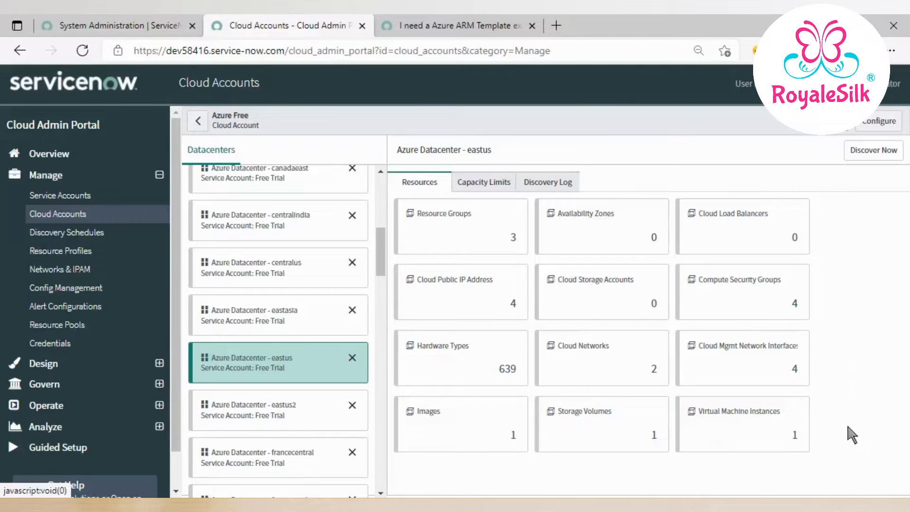
pyautogui.moveTo(849, 431); pyautogui.dragTo(398, 189)
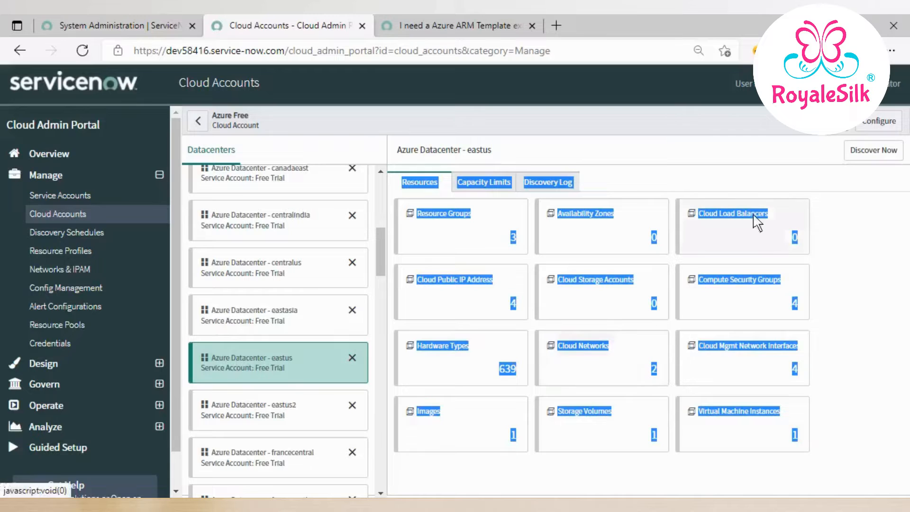
pyautogui.click(843, 134)
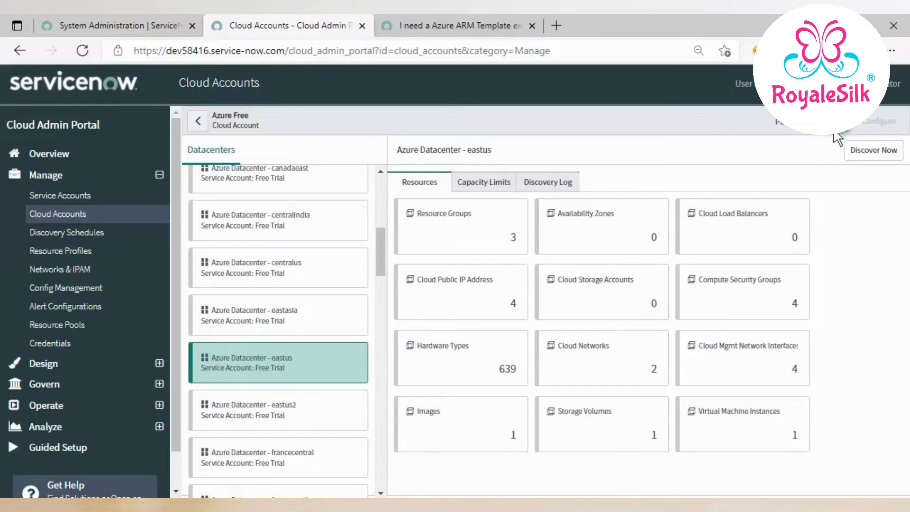
# Review the eastus datacenter's capacity limits for network count, storage size, VM count and vCPUs count.
pyautogui.click(510, 185)
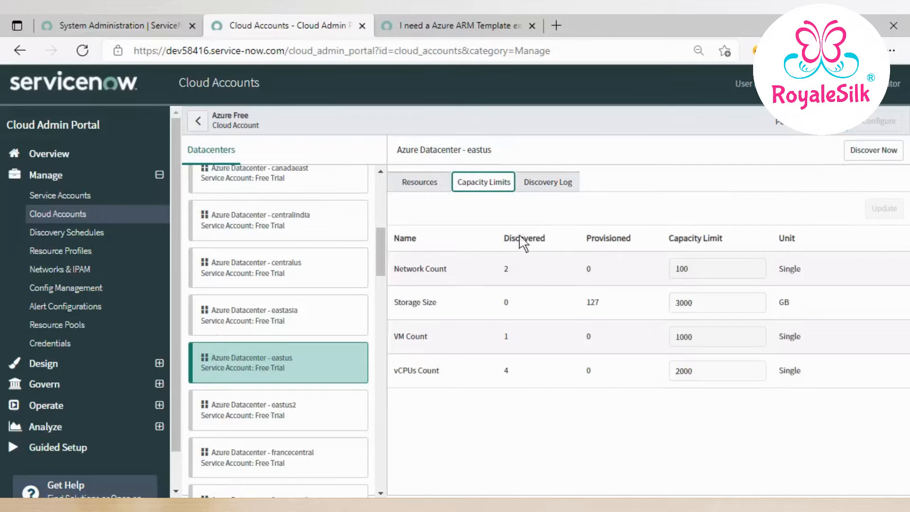
pyautogui.moveTo(451, 229); pyautogui.dragTo(748, 389)
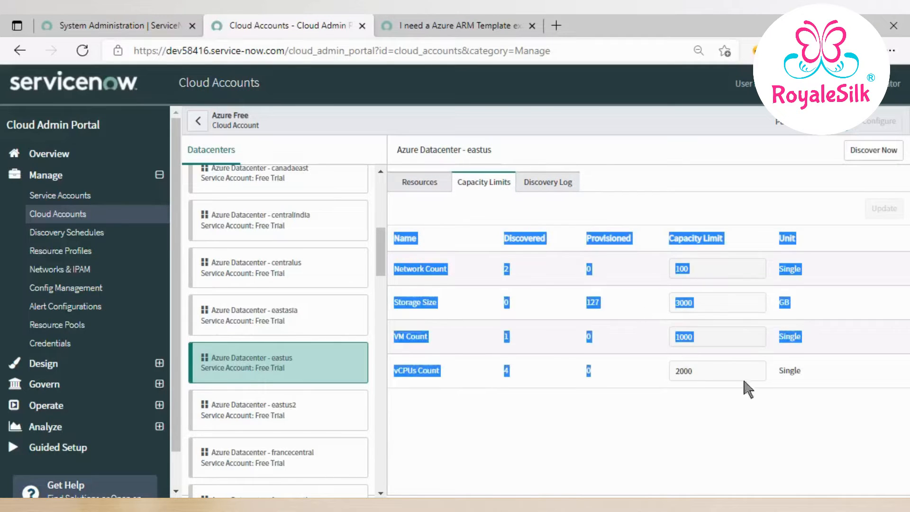
pyautogui.click(713, 411)
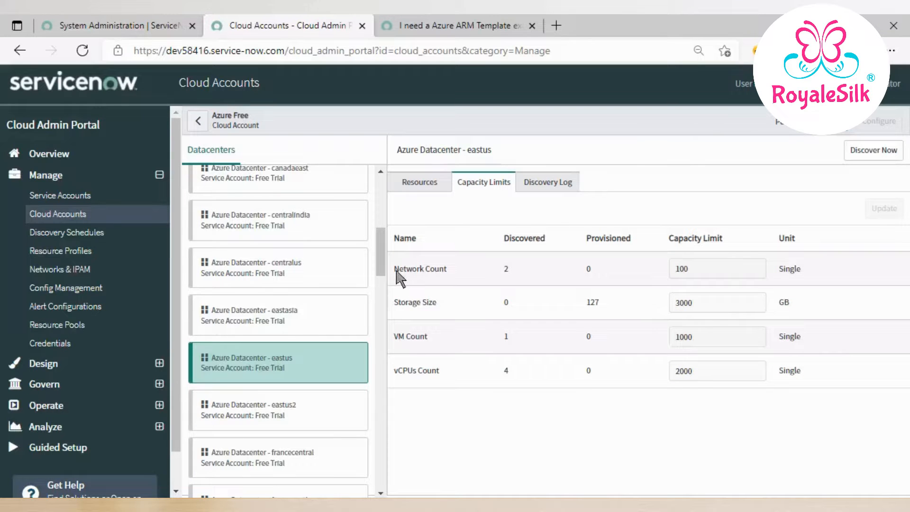
pyautogui.moveTo(396, 271); pyautogui.dragTo(437, 272)
pyautogui.moveTo(399, 302); pyautogui.dragTo(440, 303)
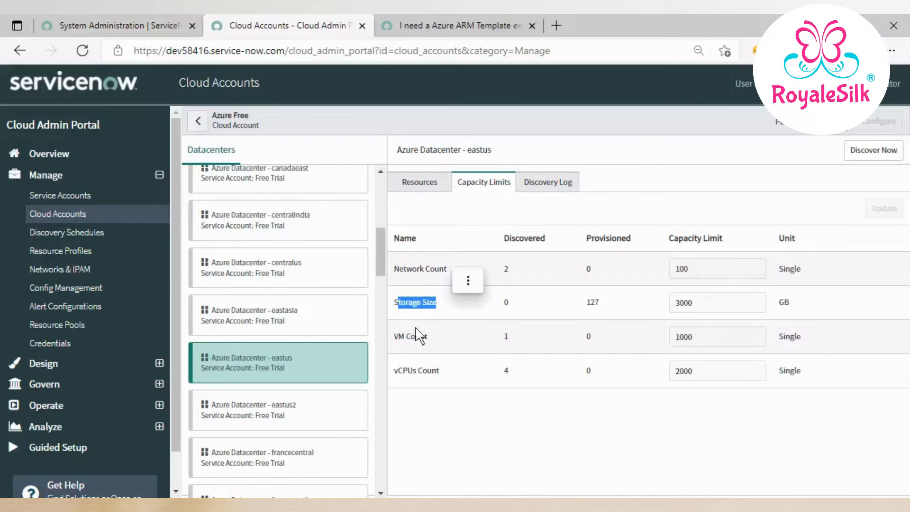
pyautogui.moveTo(397, 337); pyautogui.dragTo(429, 337)
pyautogui.moveTo(399, 370); pyautogui.dragTo(440, 372)
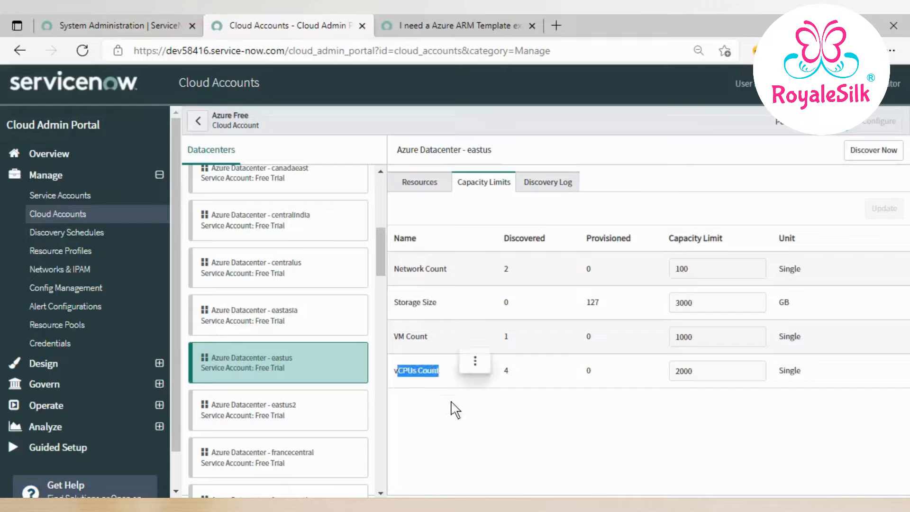
pyautogui.click(456, 411)
# Look through the eastus datacenter's discovery log and return to its resources overview.
pyautogui.click(545, 188)
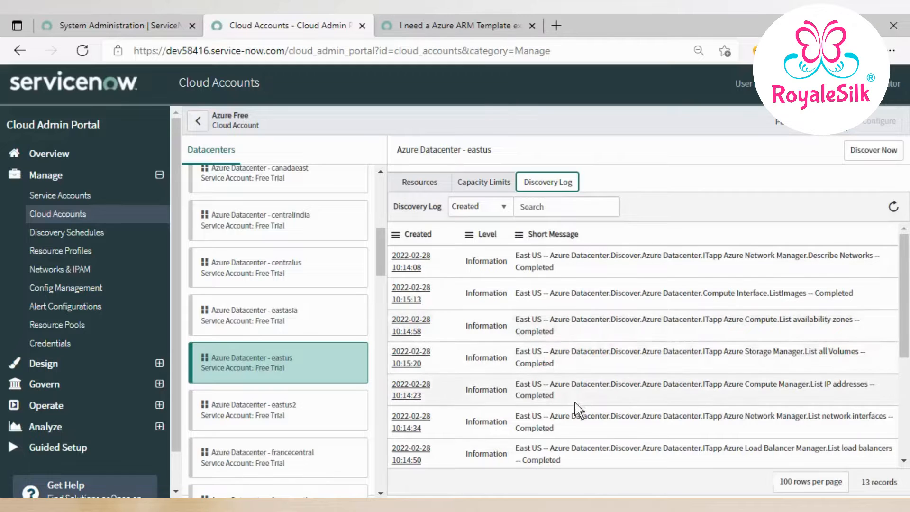
pyautogui.scroll(-4, 587, 332)
pyautogui.scroll(5, 588, 327)
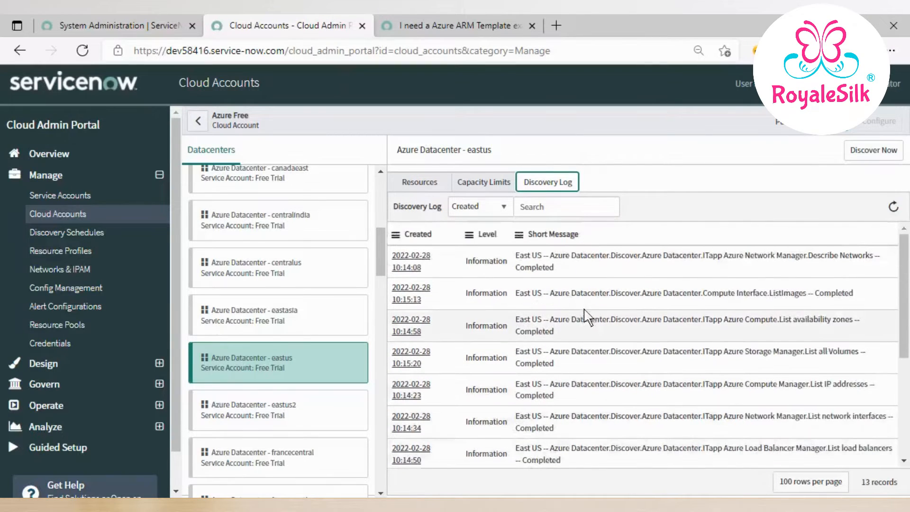
pyautogui.click(420, 182)
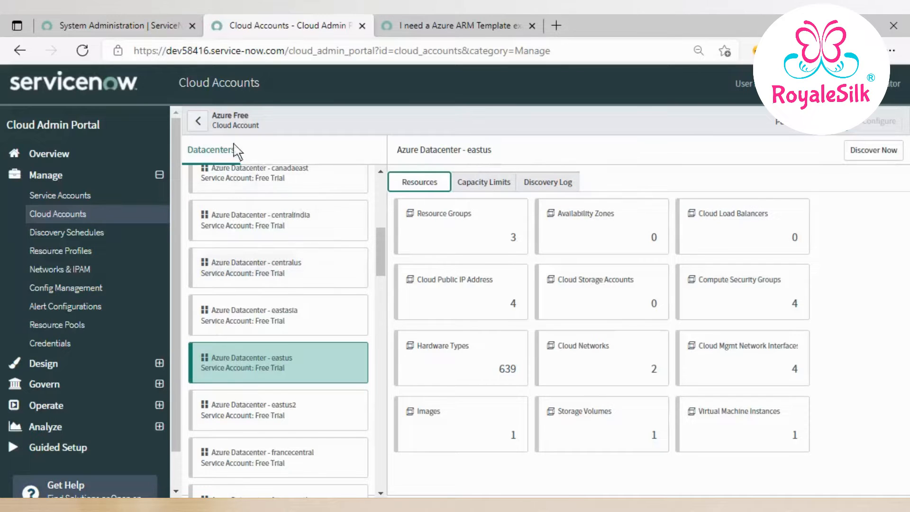
# Go back to the cloud accounts list and check the Azure Free entry.
pyautogui.click(199, 121)
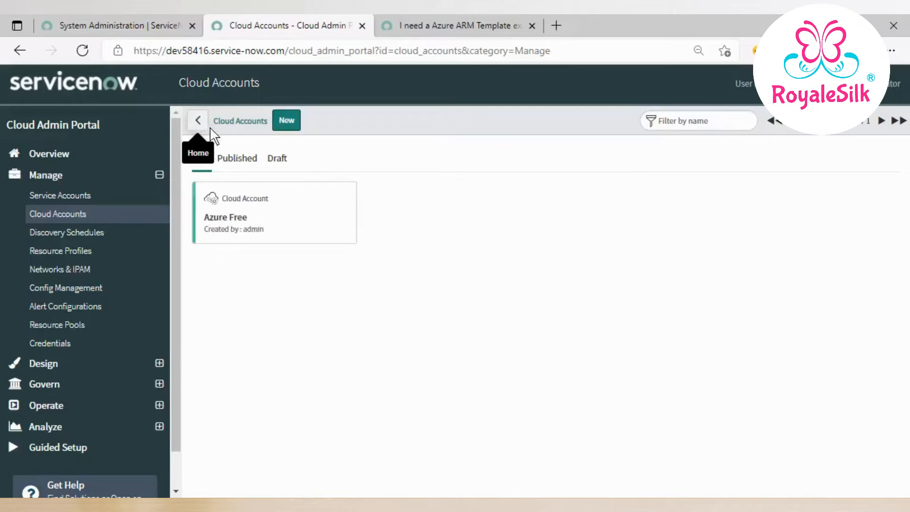
pyautogui.moveTo(367, 256); pyautogui.dragTo(233, 184)
pyautogui.click(195, 178)
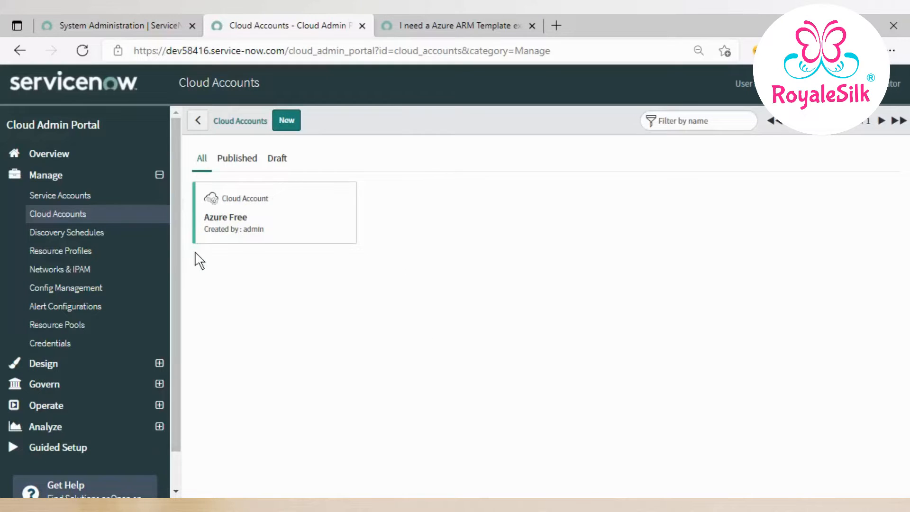
# Review the Free Trial discovery schedule's results and check the Azure Credential entry among the portal's credentials.
pyautogui.click(83, 232)
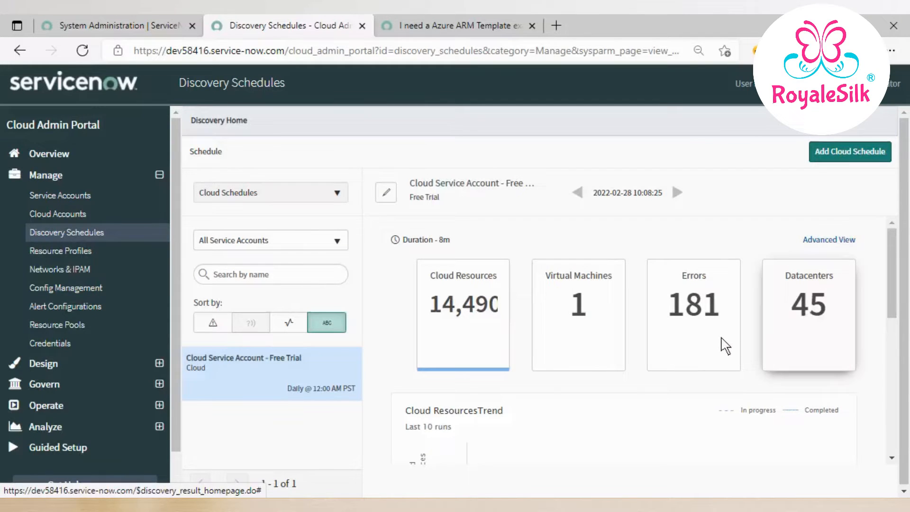
pyautogui.scroll(-2, 722, 343)
pyautogui.scroll(2, 721, 344)
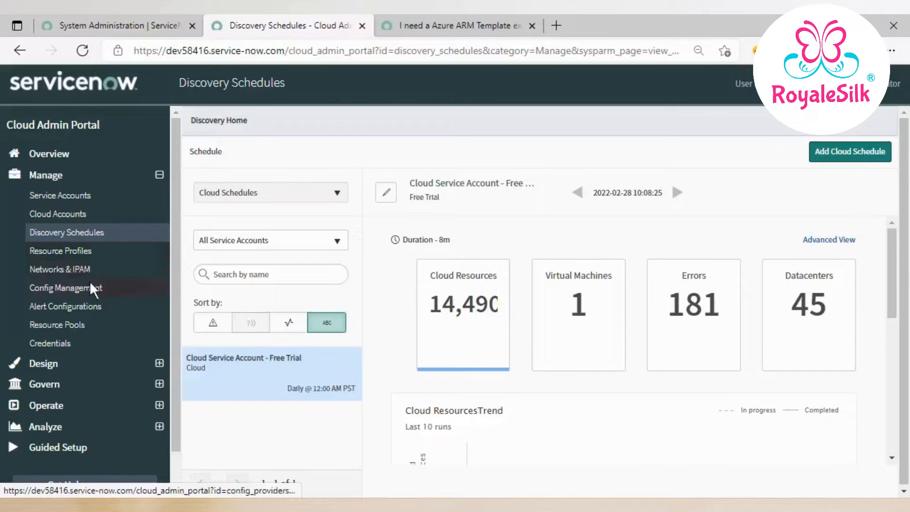
pyautogui.click(65, 344)
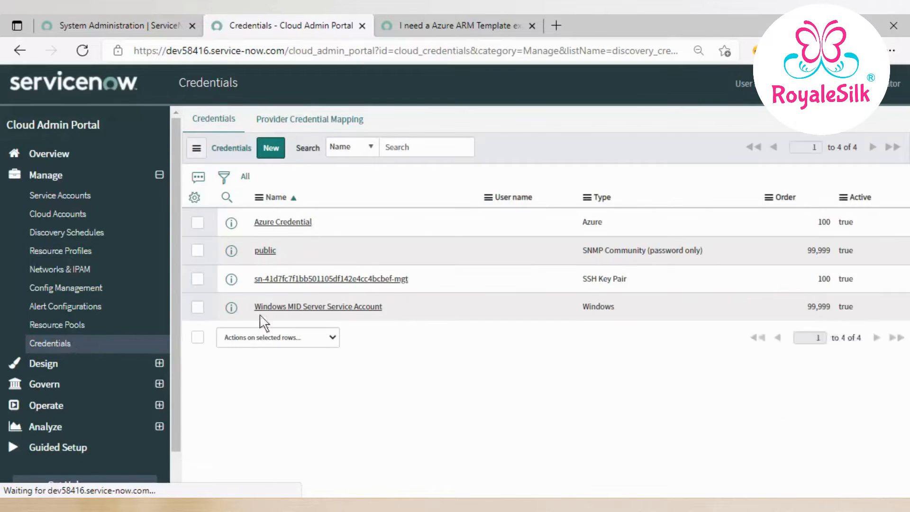
pyautogui.moveTo(250, 247); pyautogui.dragTo(317, 247)
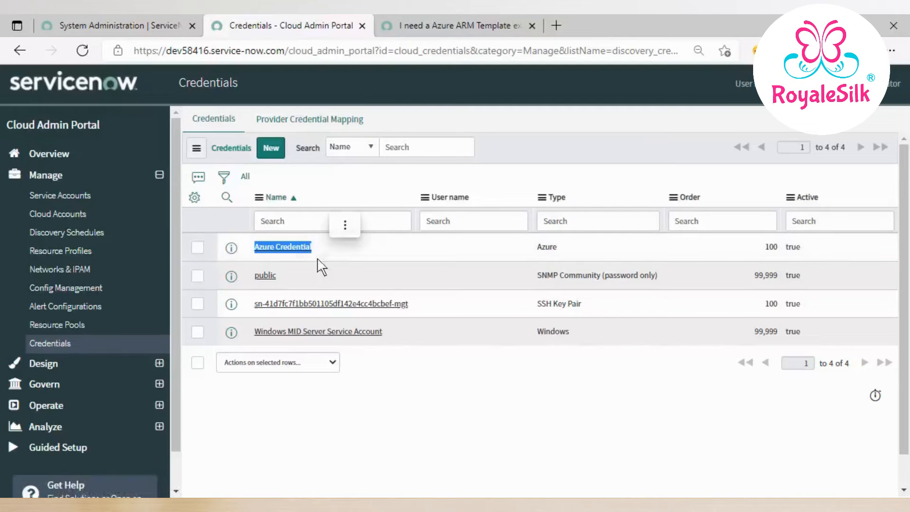
# Go to the cloud catalog items in the Design area and start a new cloud catalog item.
pyautogui.click(44, 171)
pyautogui.click(41, 195)
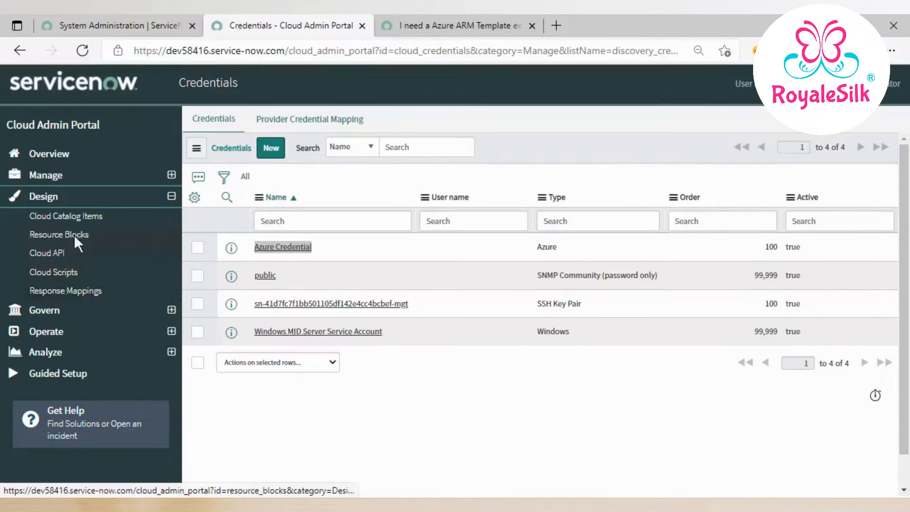
pyautogui.click(79, 215)
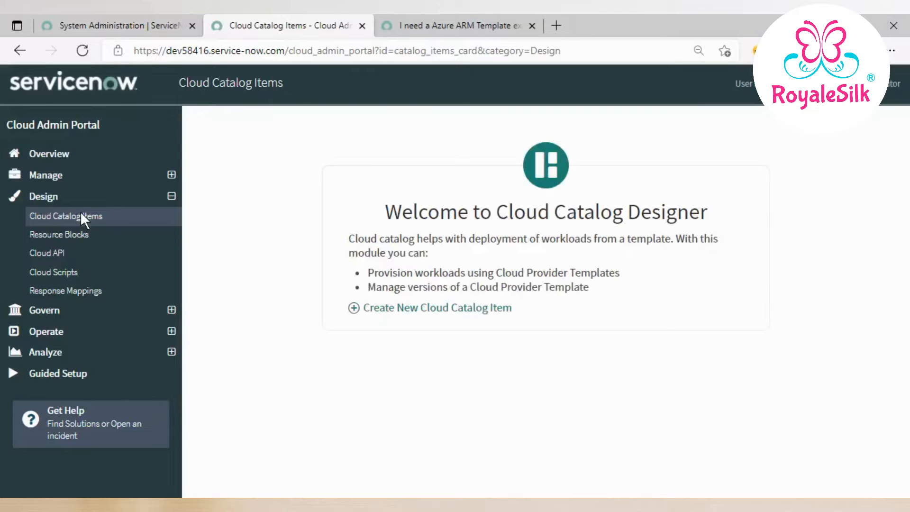
pyautogui.click(433, 312)
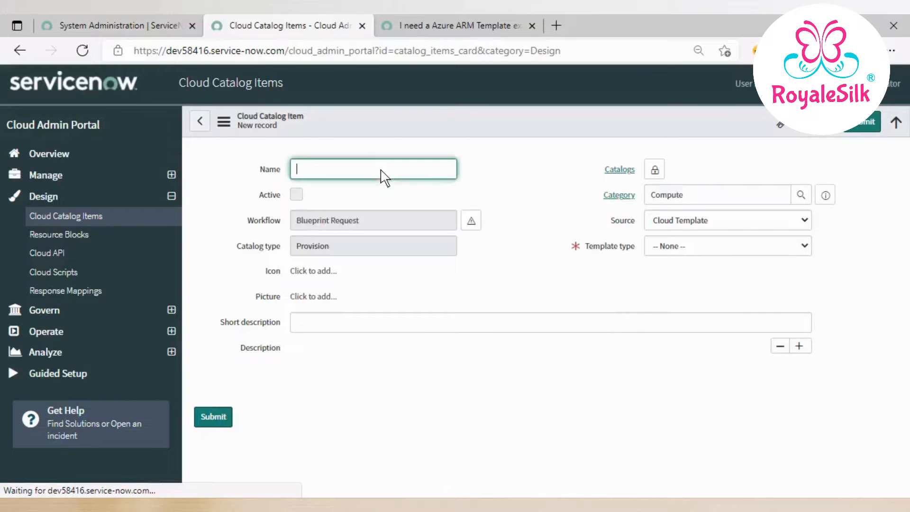
# Name the new cloud catalog item Request for Demo Server.
pyautogui.click(384, 178)
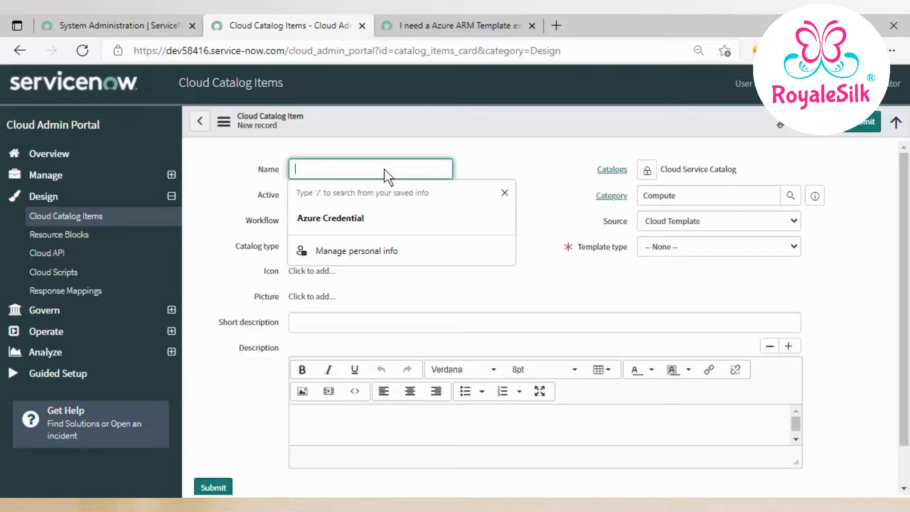
pyautogui.write('Demo Server Request')
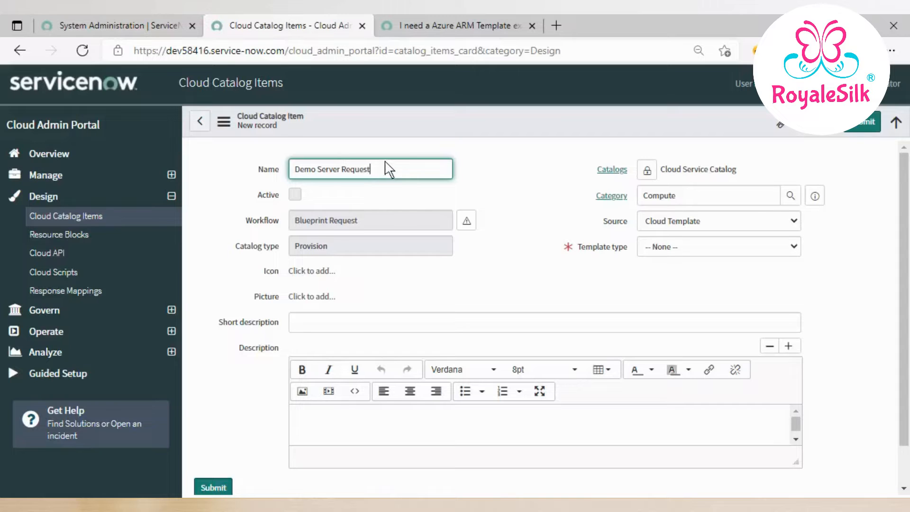
pyautogui.tripleClick(362, 174)
pyautogui.doubleClick(361, 175)
pyautogui.hotkey('ctrl', 'c')
pyautogui.press('BackSpace')
pyautogui.hotkey('ctrl', 'v')
pyautogui.write('for')
pyautogui.click(392, 174)
# Check the catalog and category assigned to the new catalog item.
pyautogui.moveTo(747, 179); pyautogui.dragTo(660, 175)
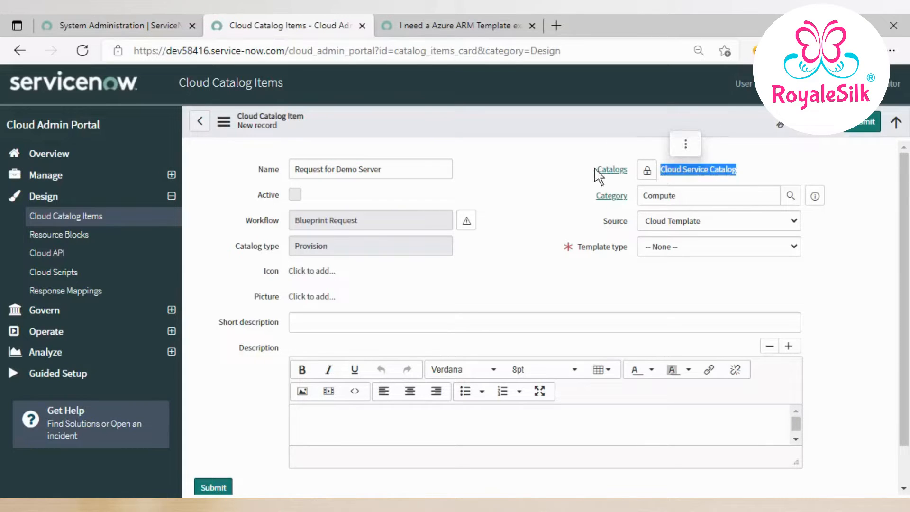
pyautogui.click(766, 170)
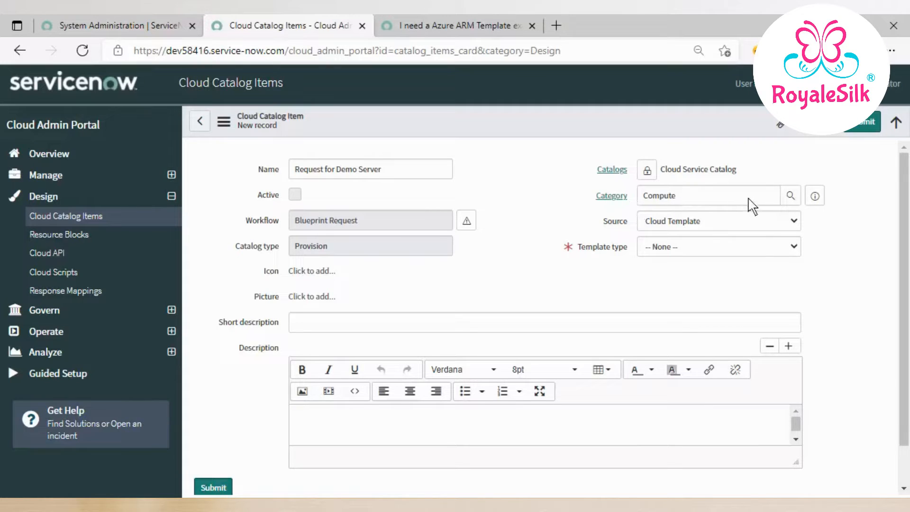
pyautogui.doubleClick(641, 199)
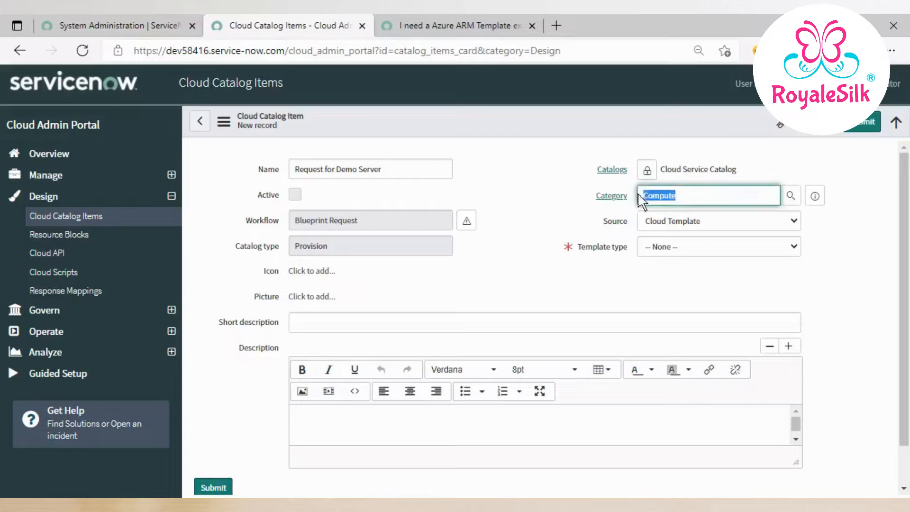
# Keep Cloud Template as the catalog item's source and set its template type to ARM Template.
pyautogui.click(735, 230)
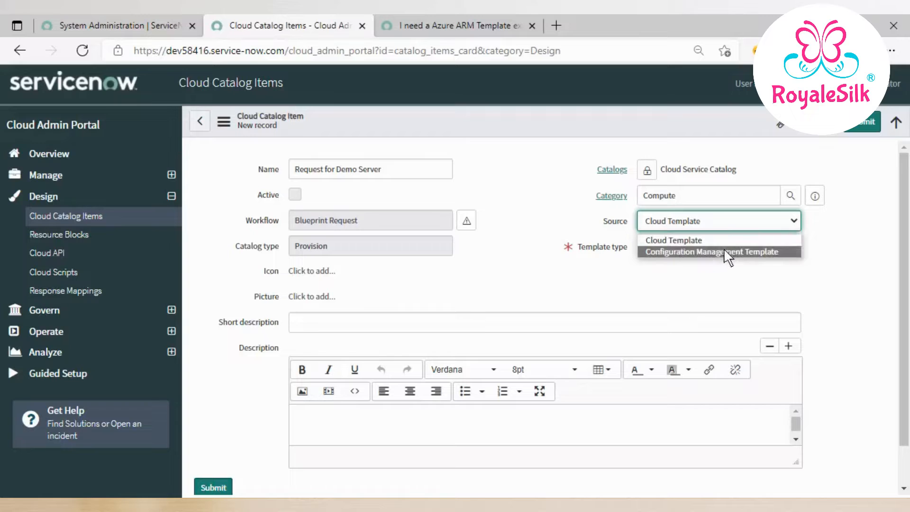
pyautogui.click(724, 241)
pyautogui.click(762, 251)
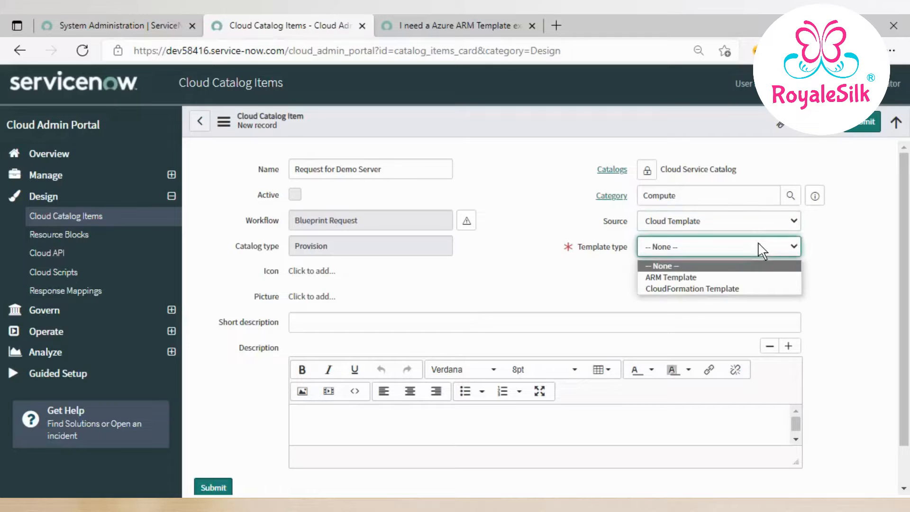
pyautogui.click(741, 288)
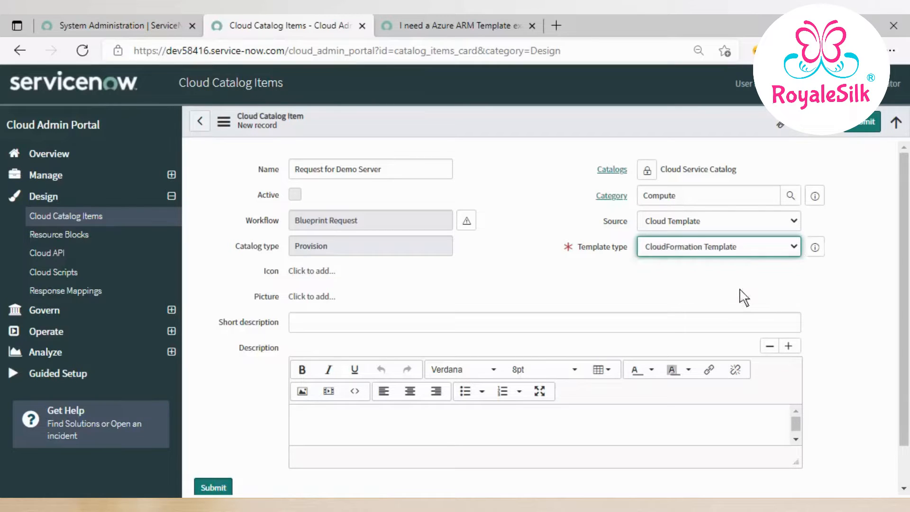
pyautogui.click(762, 252)
pyautogui.click(713, 276)
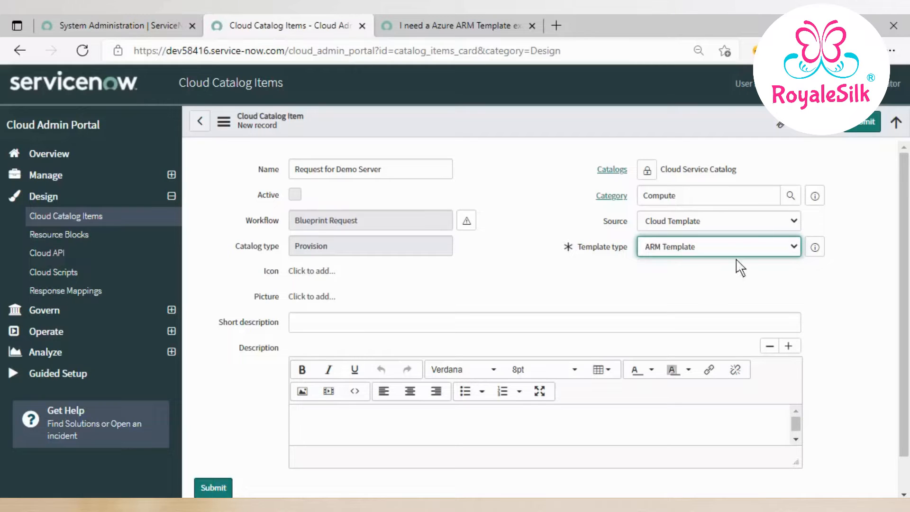
# Try Configuration Management Template as the catalog item's source and check the available provider types.
pyautogui.click(775, 223)
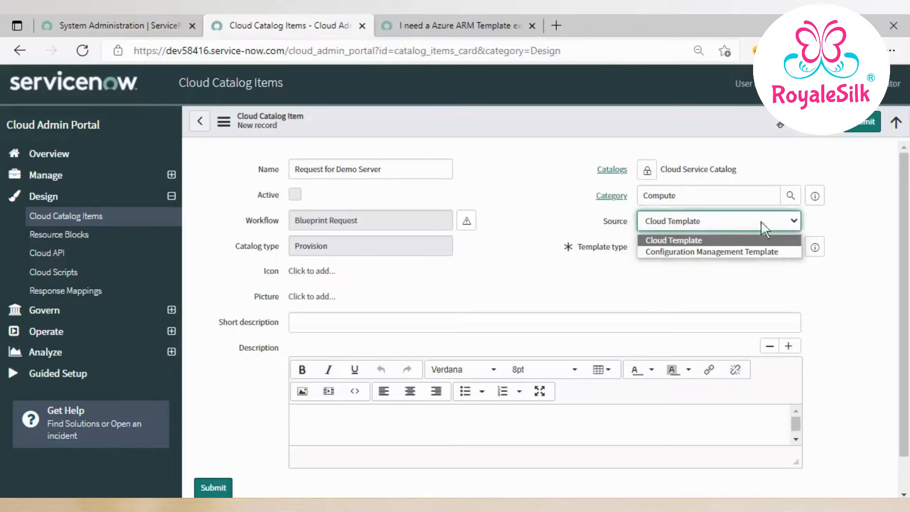
pyautogui.click(724, 252)
pyautogui.click(793, 247)
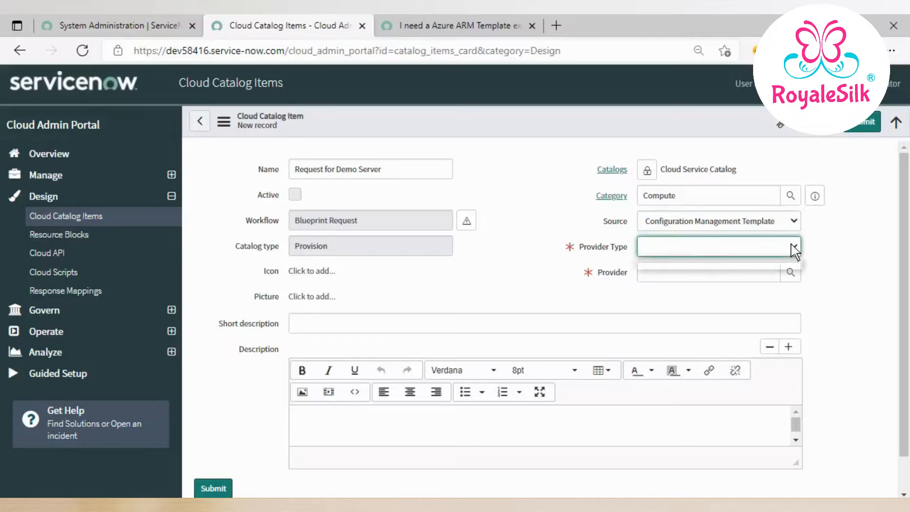
pyautogui.click(792, 245)
pyautogui.click(792, 244)
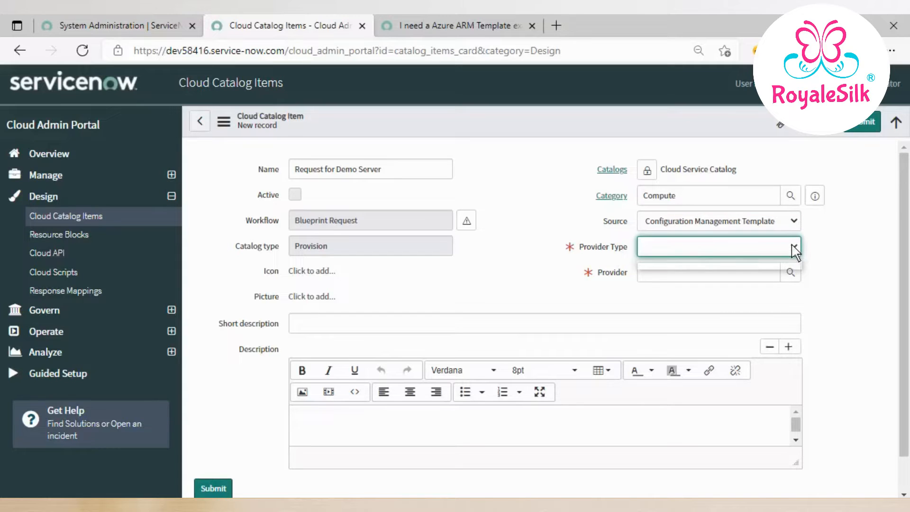
pyautogui.click(792, 245)
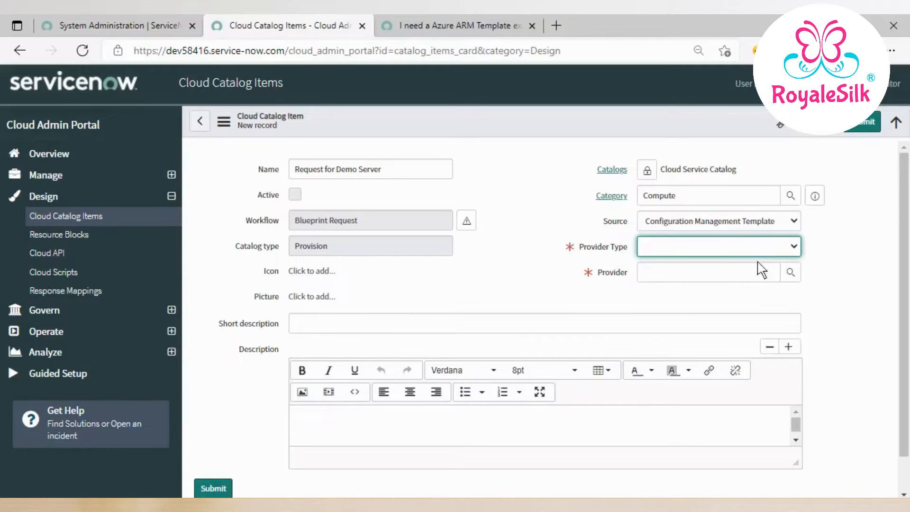
pyautogui.click(791, 249)
pyautogui.click(791, 249)
# Return the catalog item's source to Cloud Template with ARM Template as the template type.
pyautogui.click(791, 222)
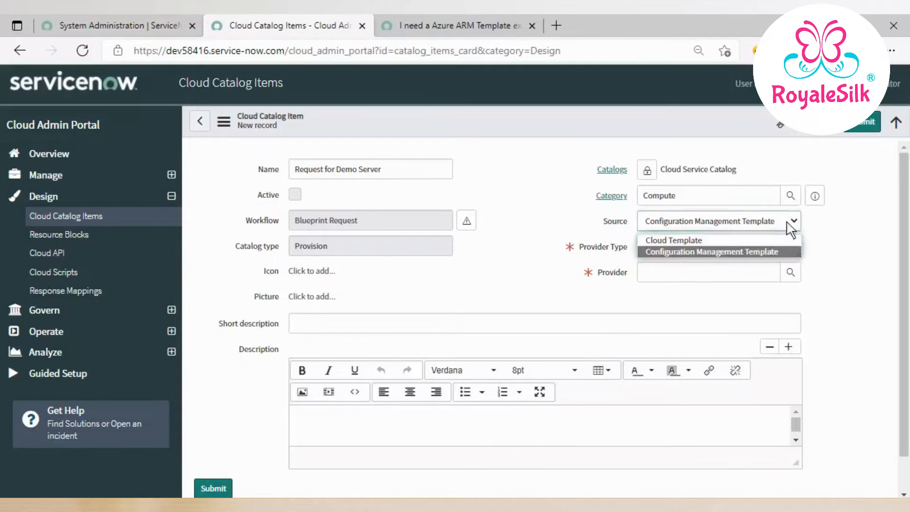
pyautogui.click(759, 240)
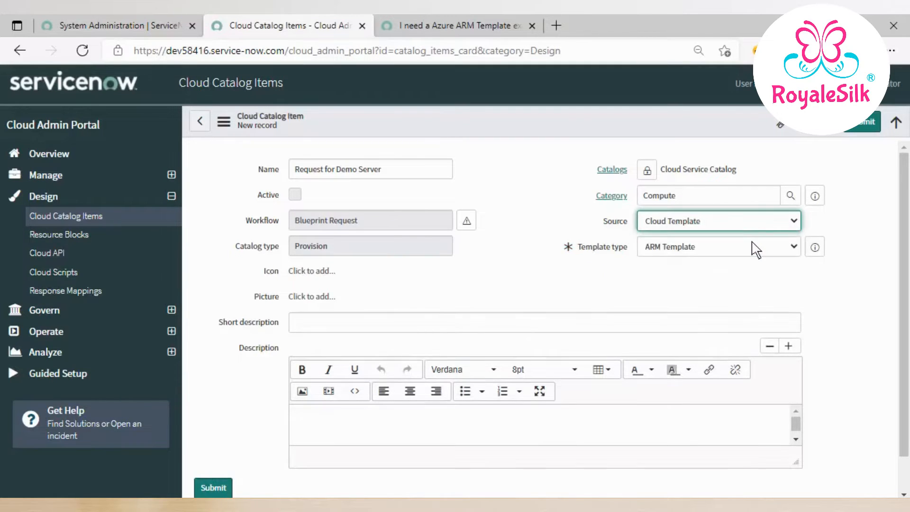
pyautogui.click(789, 252)
pyautogui.click(722, 277)
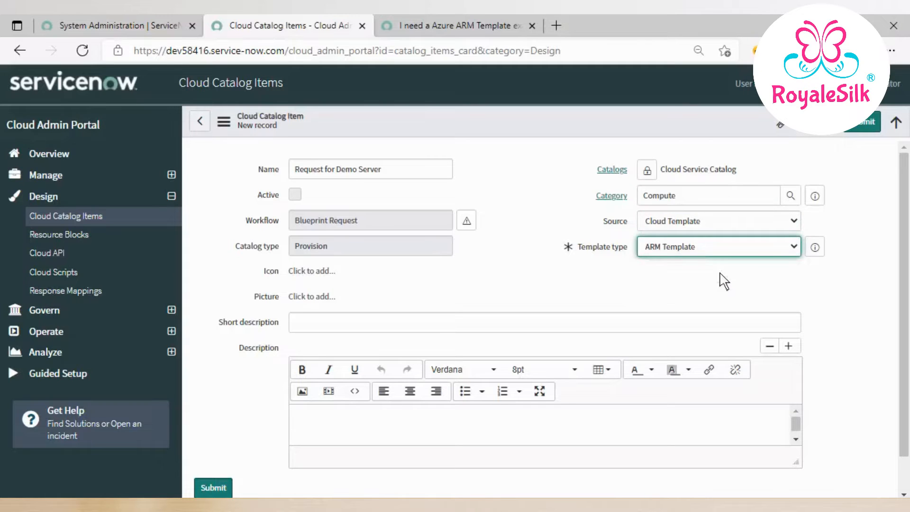
pyautogui.click(673, 272)
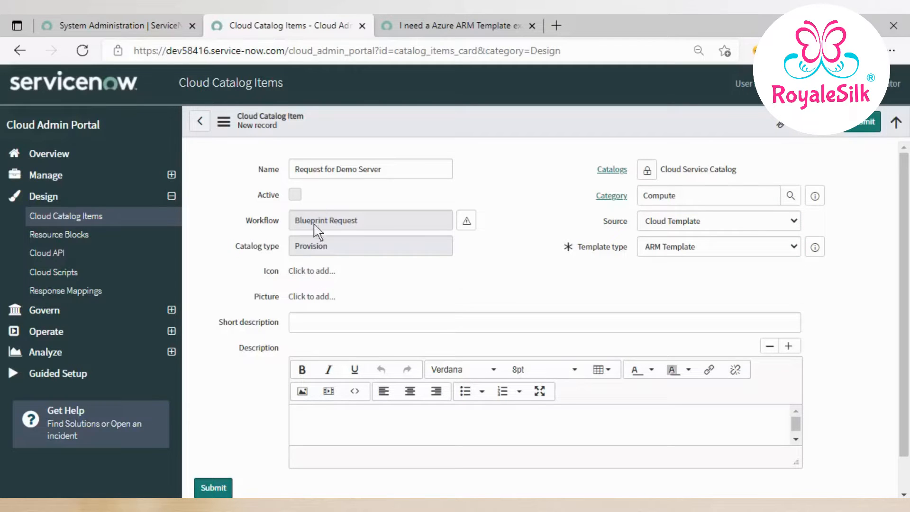
# Copy the catalog item's name, Request for Demo Server, into its short description.
pyautogui.scroll(-1, 356, 265)
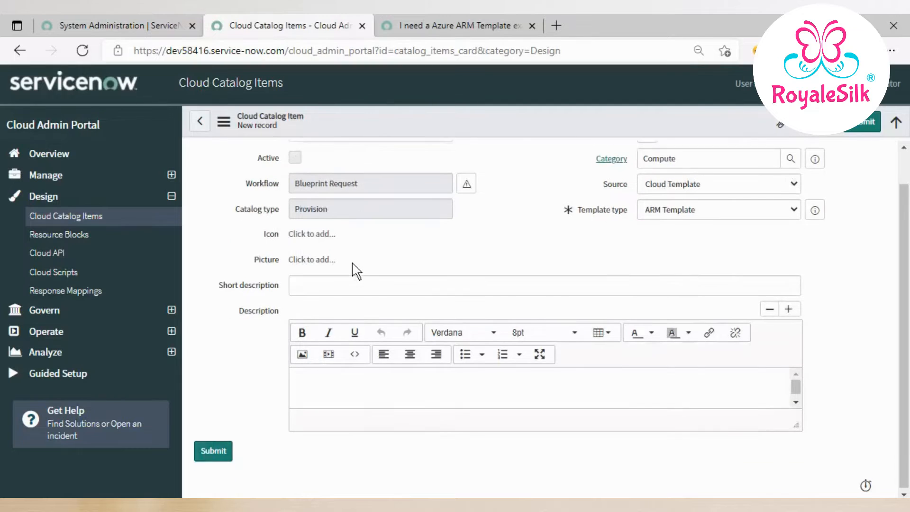
pyautogui.click(339, 292)
pyautogui.scroll(1, 346, 296)
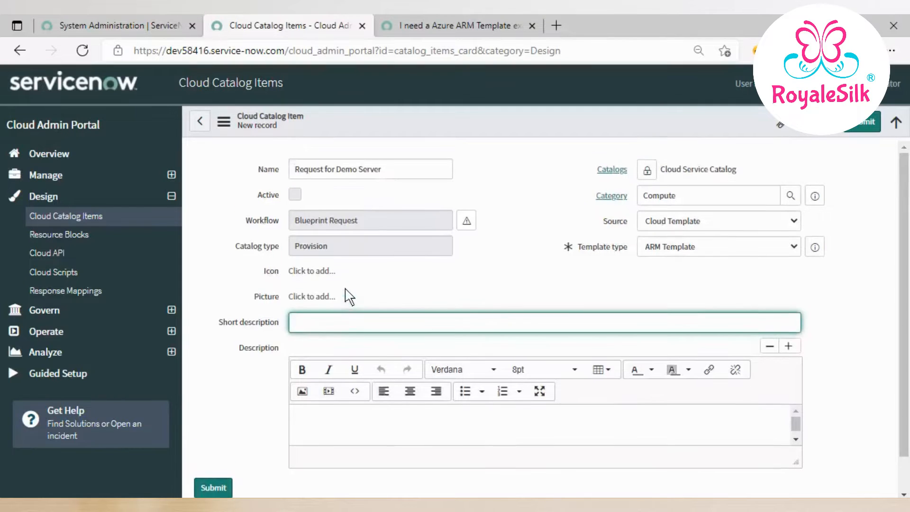
pyautogui.tripleClick(408, 166)
pyautogui.hotkey('ctrl', 'c')
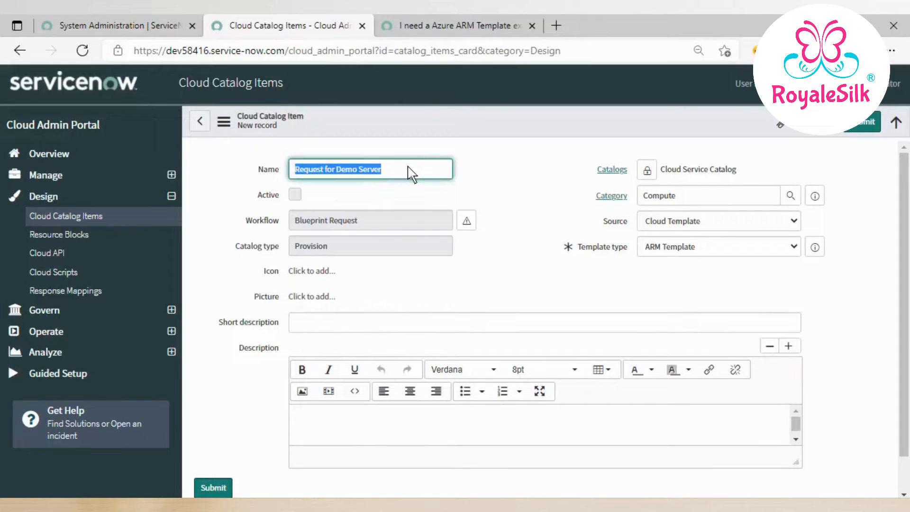
pyautogui.click(427, 323)
pyautogui.hotkey('ctrl', 'v')
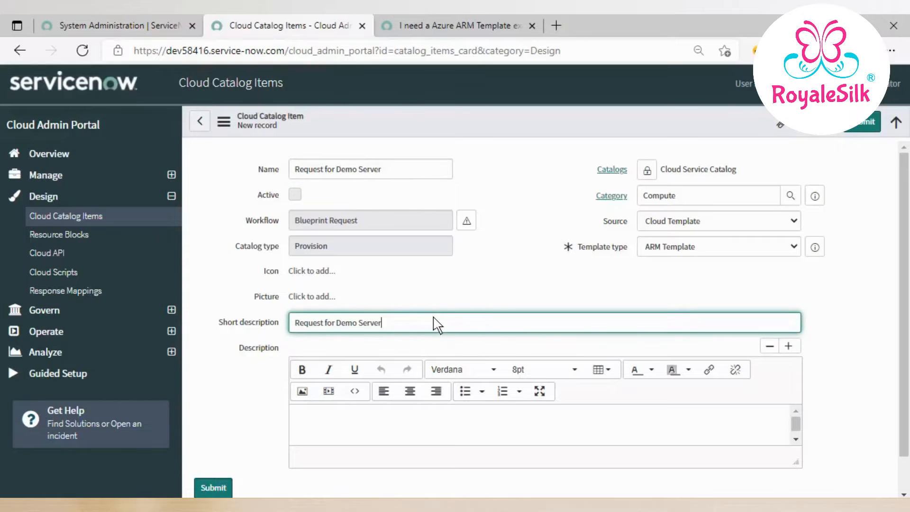
# Fill in the description with Request for Demo Server and submit the new catalog item.
pyautogui.scroll(-1, 449, 310)
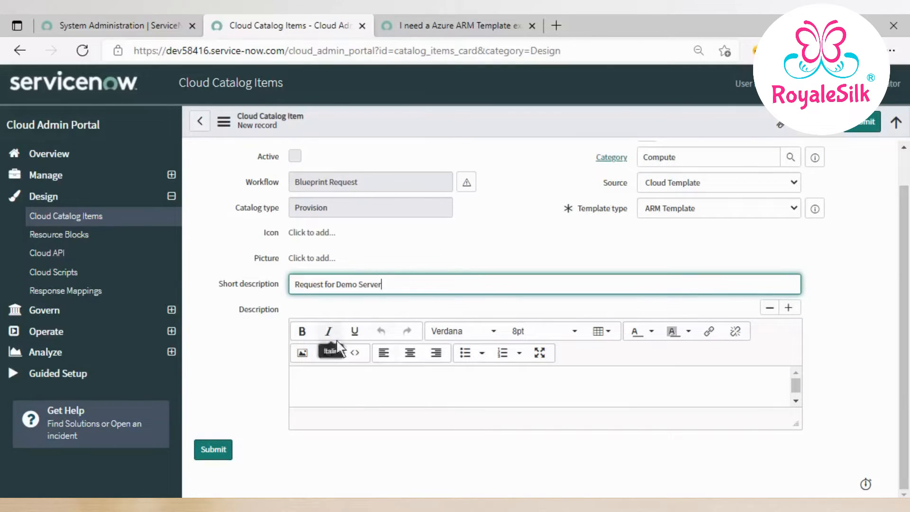
pyautogui.click(378, 378)
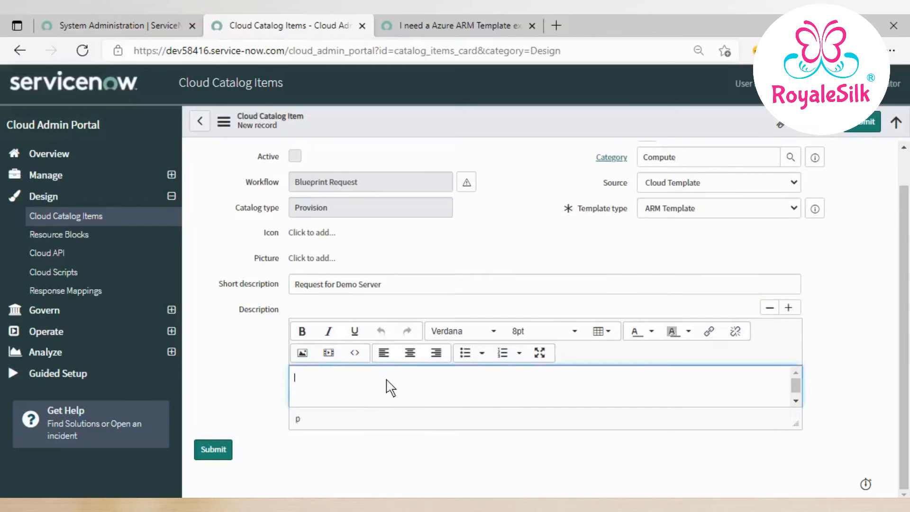
pyautogui.hotkey('ctrl', 'v')
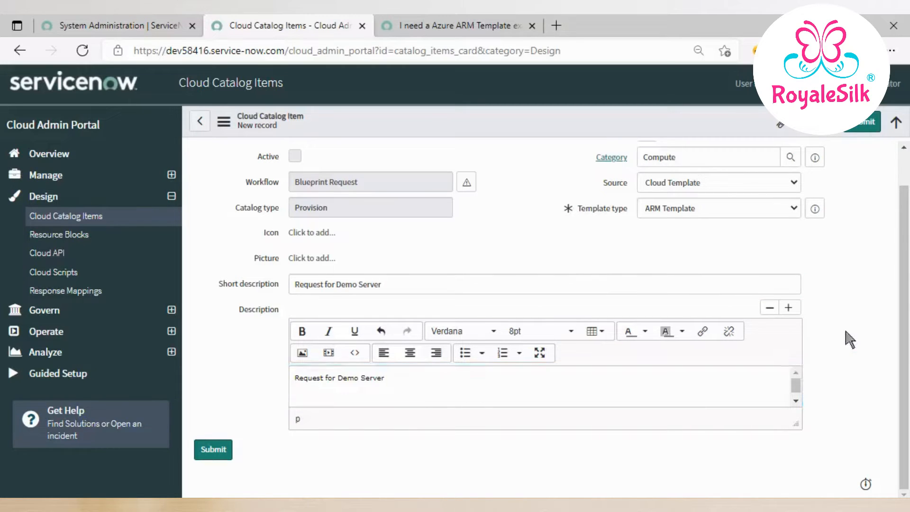
pyautogui.click(212, 449)
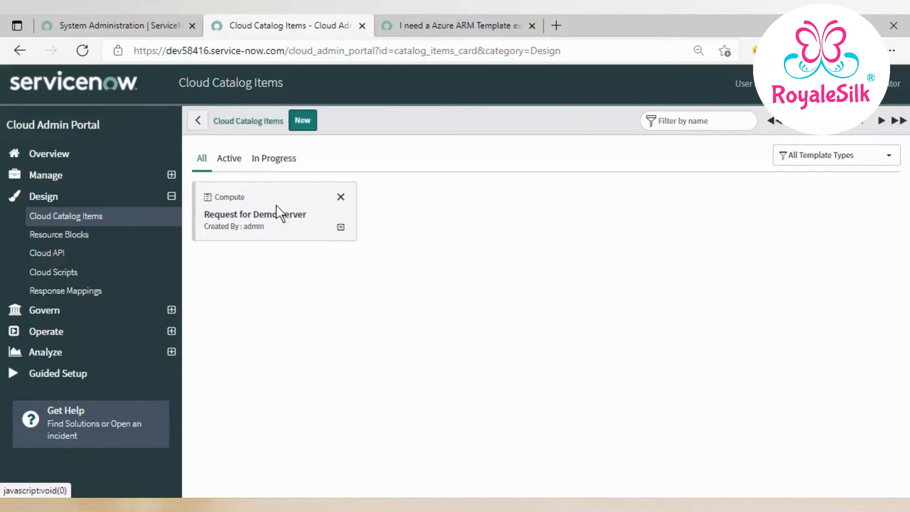
# Open the Request for Demo Server catalog item and start a new cloud template version for it.
pyautogui.click(239, 203)
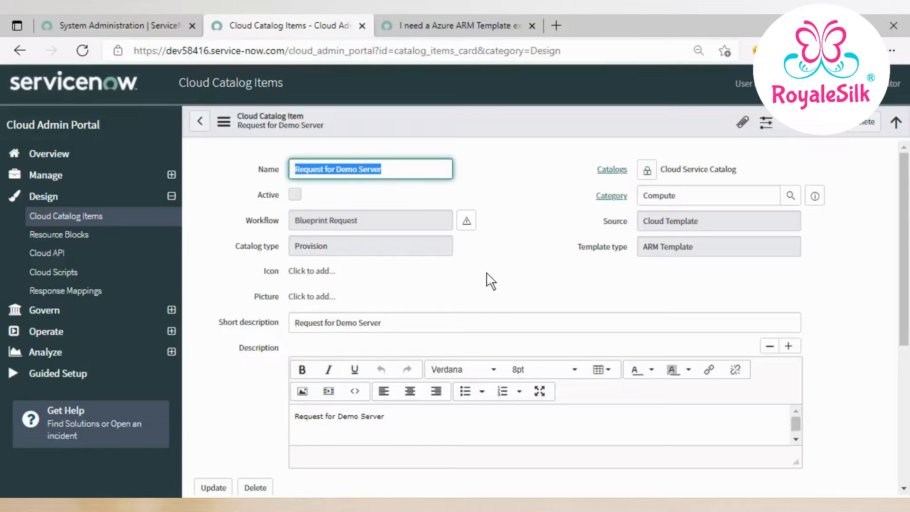
pyautogui.scroll(-5, 493, 307)
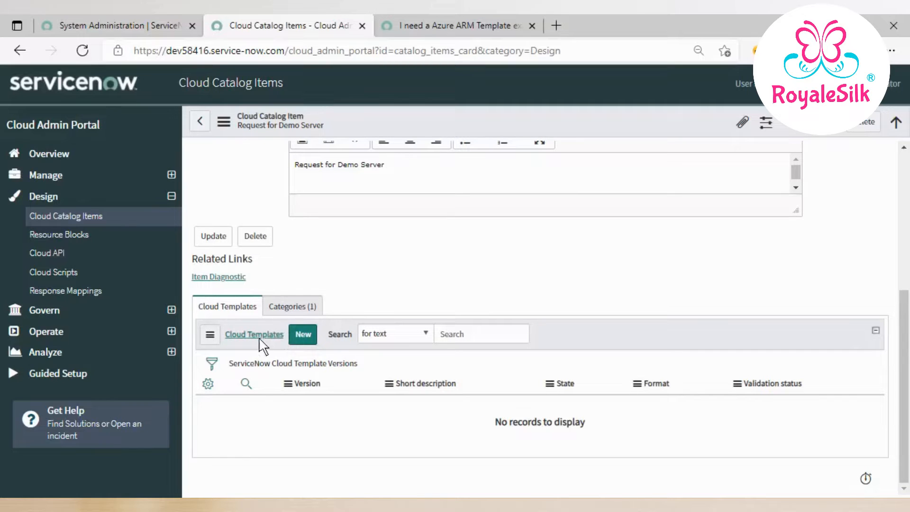
pyautogui.moveTo(225, 326); pyautogui.dragTo(291, 327)
pyautogui.click(305, 333)
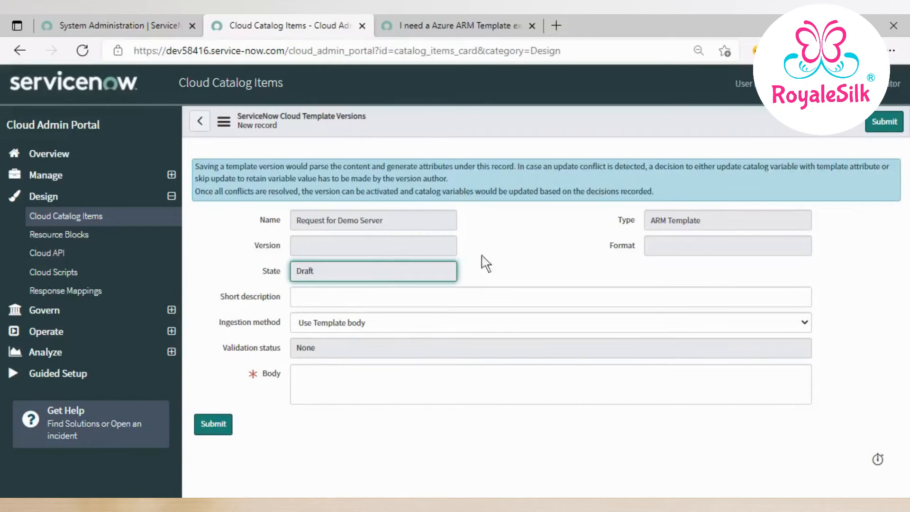
# Set the template version's short description to Demo Server and keep Use Template body as the ingestion method.
pyautogui.click(375, 299)
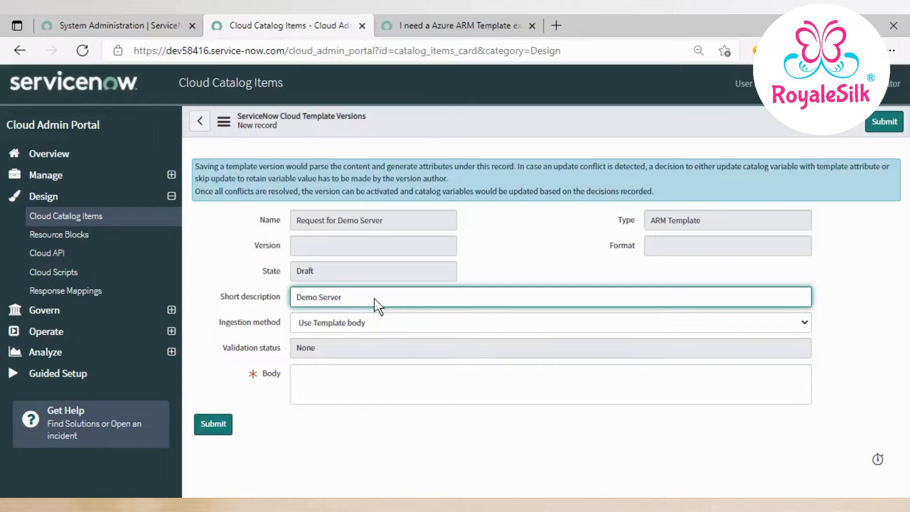
pyautogui.click(377, 325)
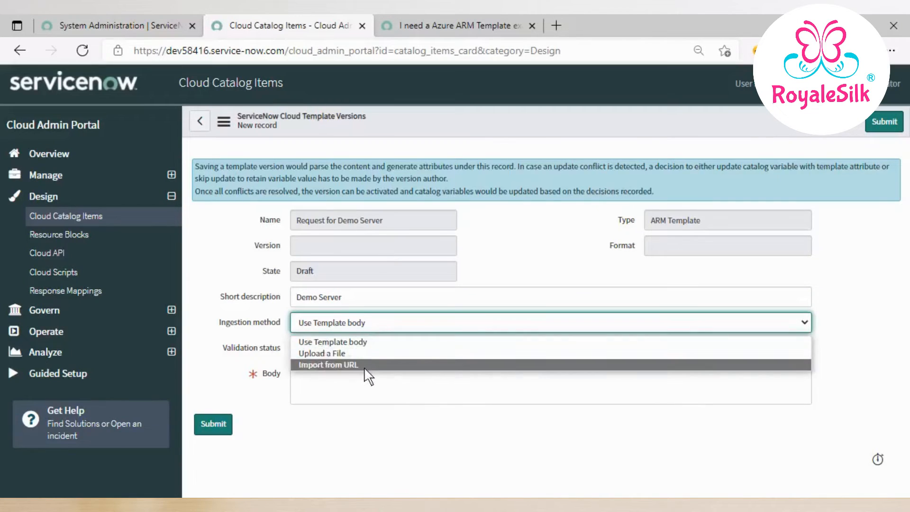
pyautogui.click(378, 343)
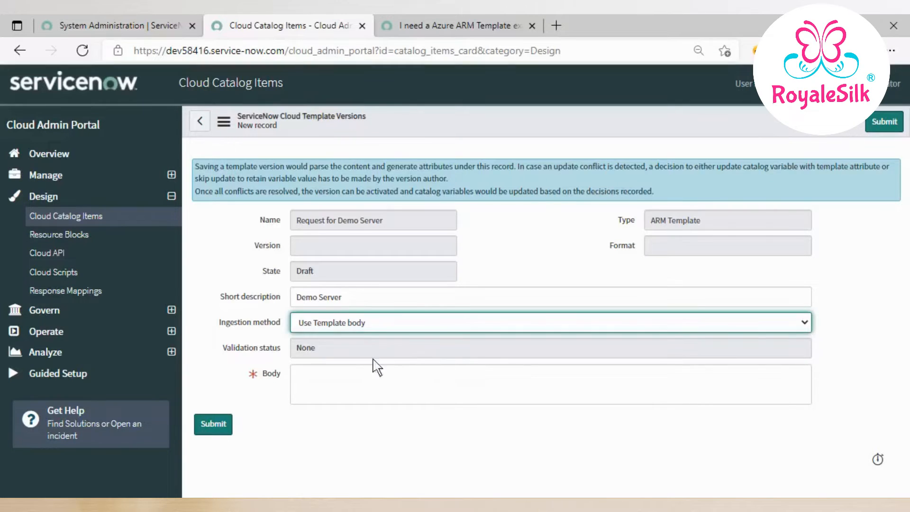
# Paste the copied Azure ARM template JSON into the template version's body and submit the version.
pyautogui.click(370, 384)
pyautogui.hotkey('ctrl', 'v')
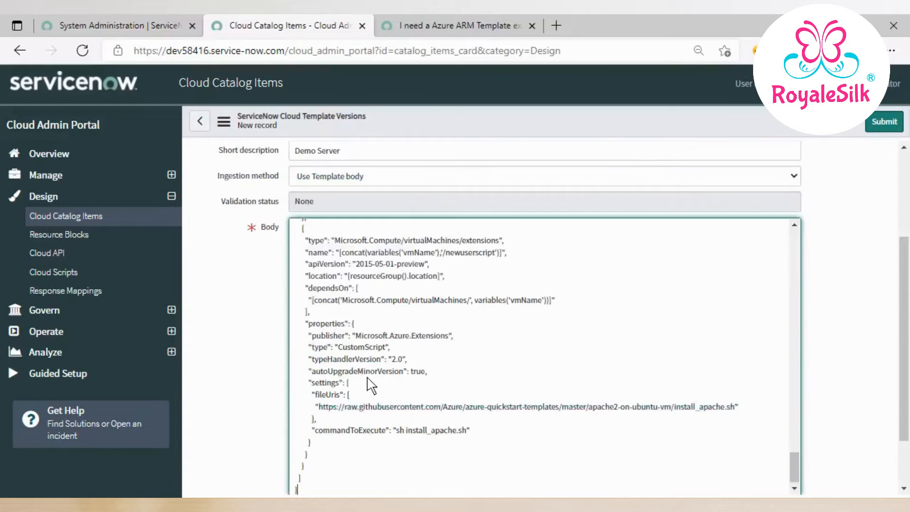
pyautogui.scroll(-1, 586, 371)
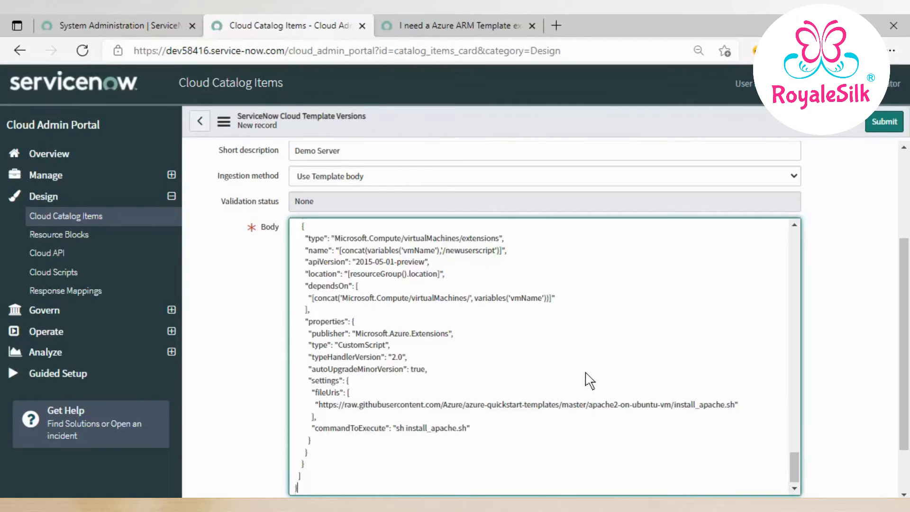
pyautogui.scroll(-2, 833, 333)
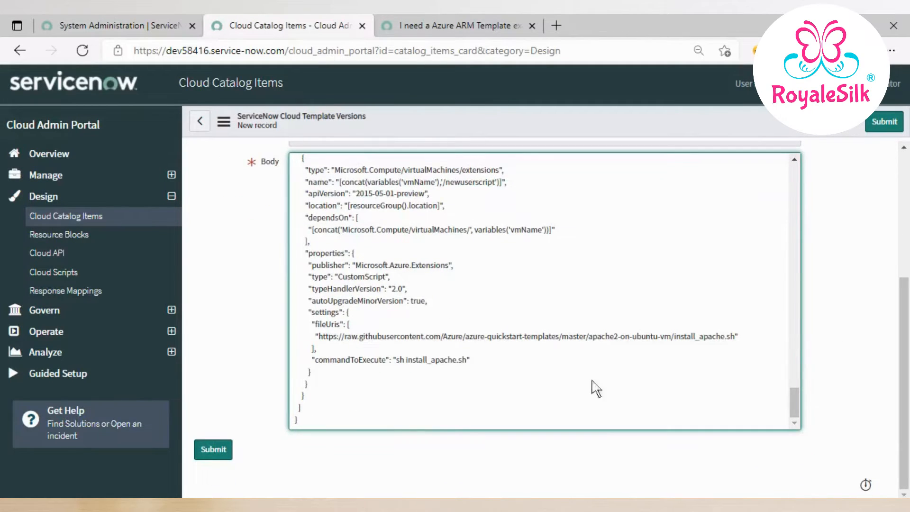
pyautogui.click(213, 450)
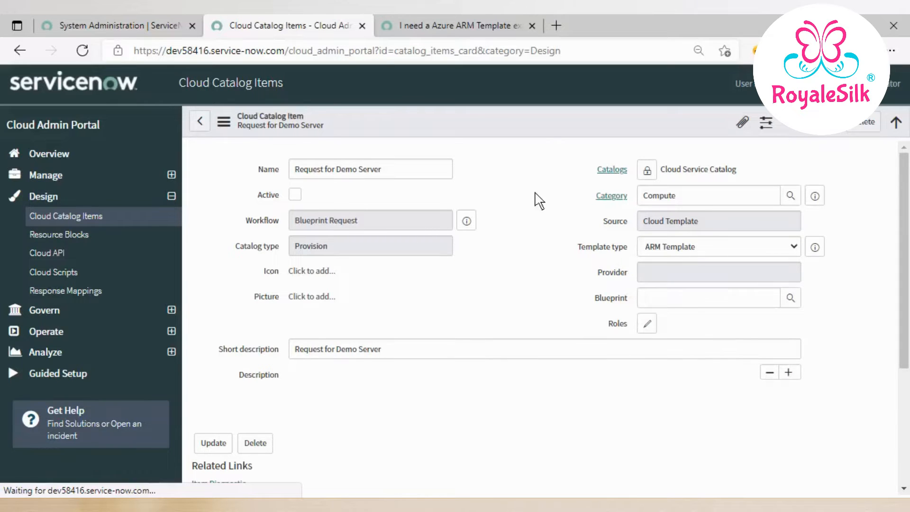
# Check the validation status, state and short description of the catalog item's new cloud template version.
pyautogui.scroll(-6, 539, 202)
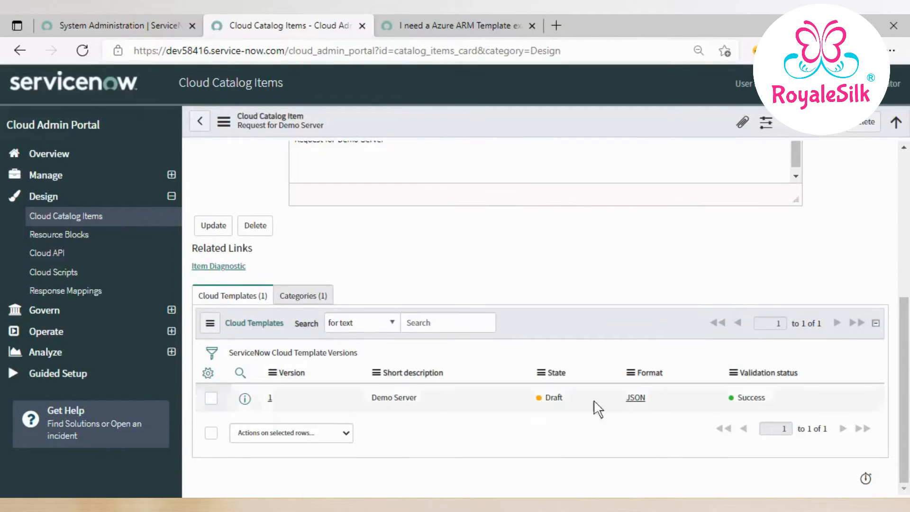
pyautogui.moveTo(716, 403); pyautogui.dragTo(792, 400)
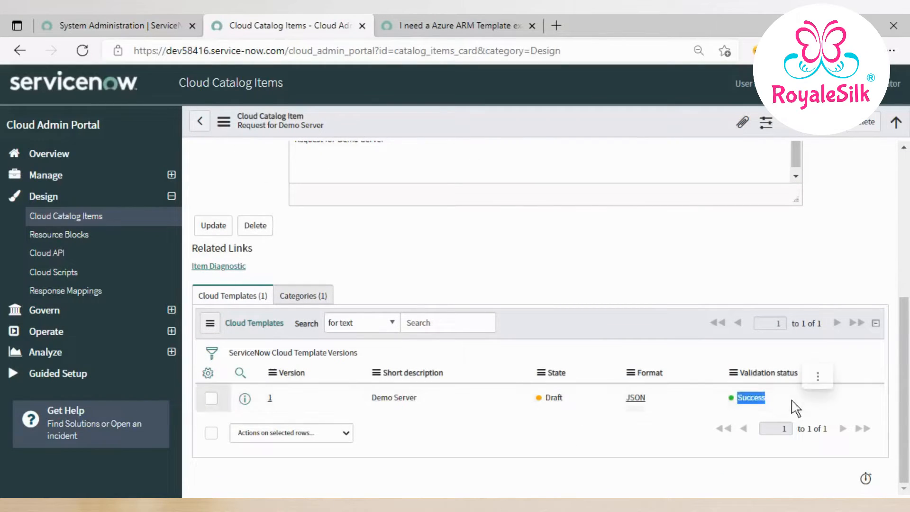
pyautogui.moveTo(543, 401); pyautogui.dragTo(583, 401)
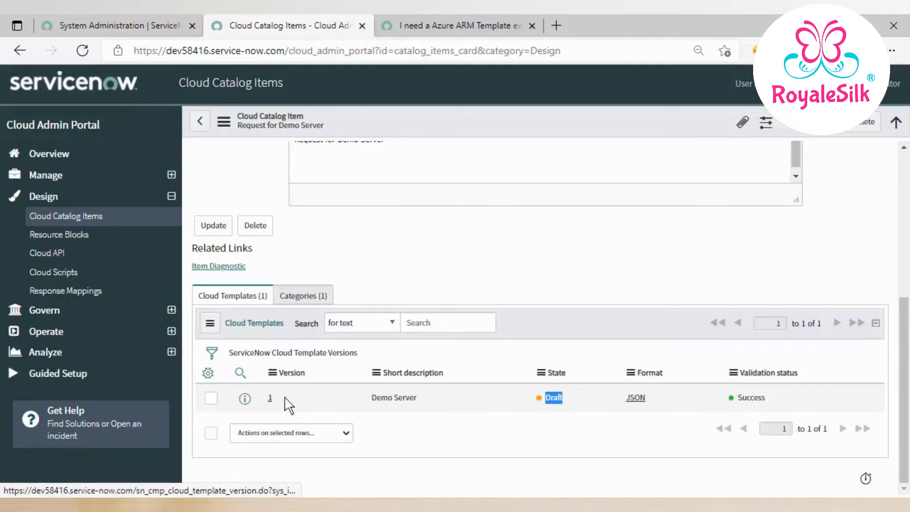
pyautogui.moveTo(372, 400); pyautogui.dragTo(433, 404)
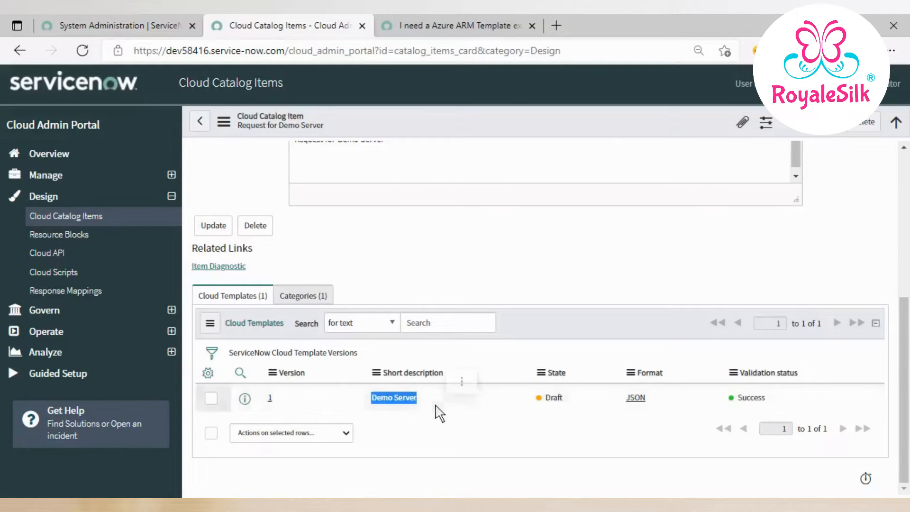
pyautogui.click(406, 428)
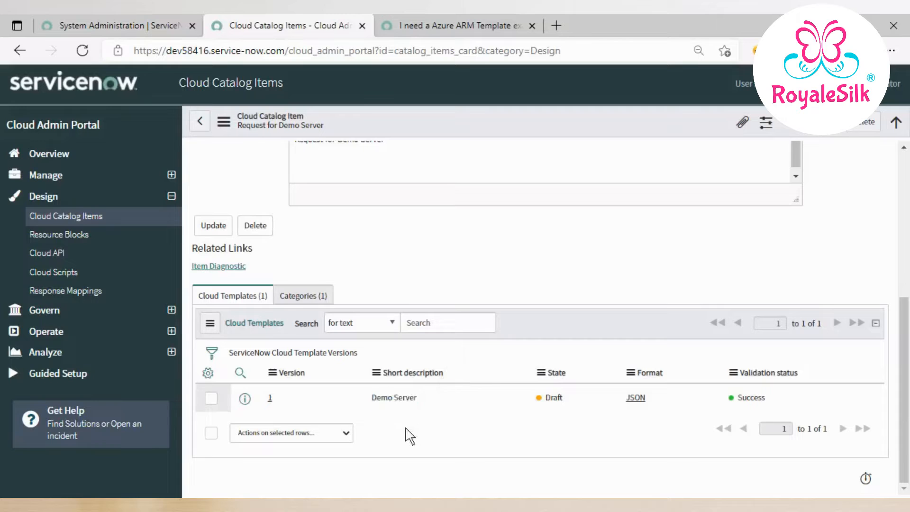
# Open version 1 of the cloud template and review its validation message and template body.
pyautogui.click(271, 399)
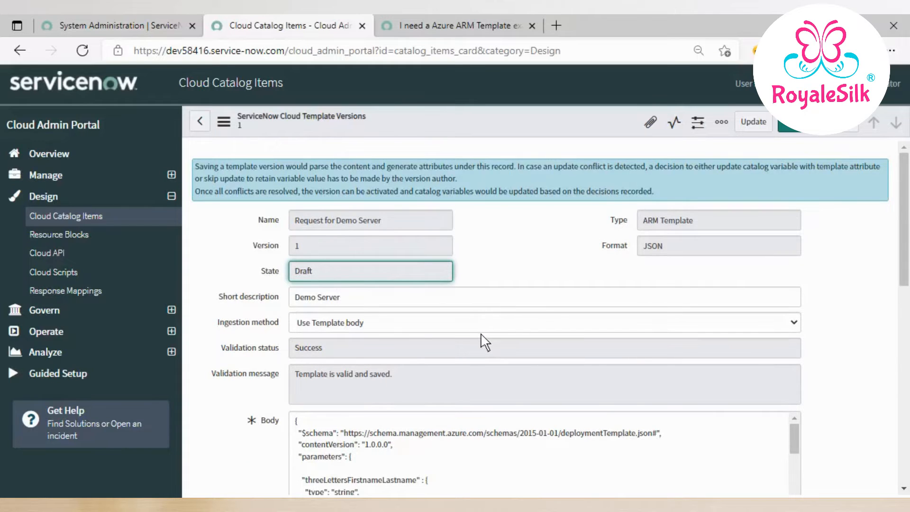
pyautogui.scroll(-1, 483, 341)
pyautogui.moveTo(295, 322); pyautogui.dragTo(421, 328)
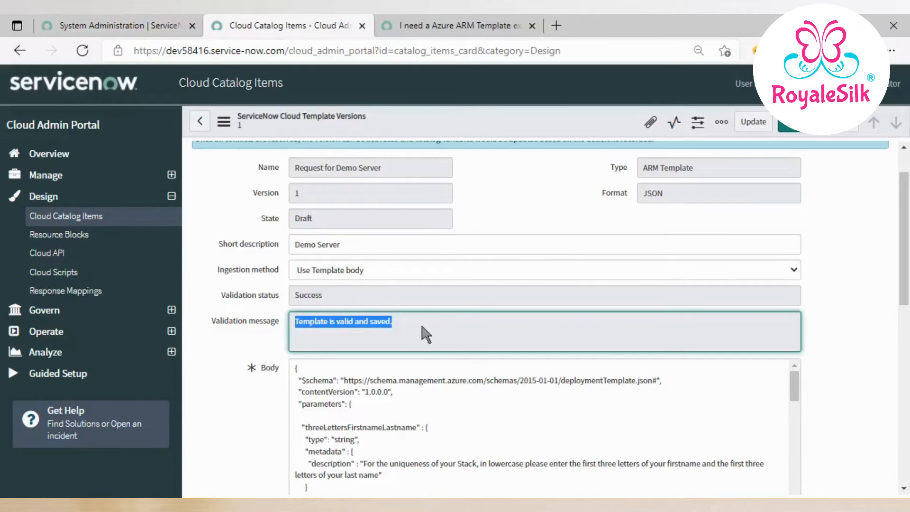
pyautogui.scroll(-1, 854, 340)
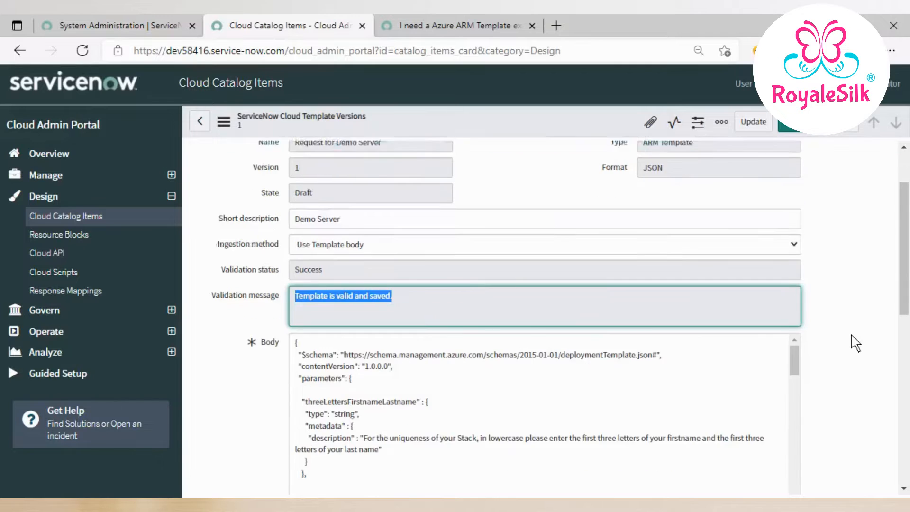
pyautogui.scroll(-4, 856, 343)
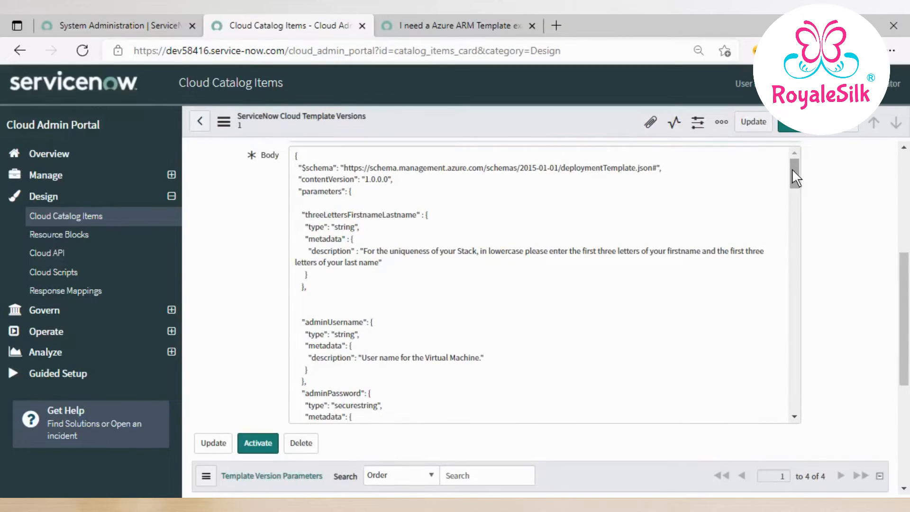
# Review the rest of the template body and the template version parameters, from threeLettersFirstnameLastname to ubuntuOSVersion.
pyautogui.moveTo(792, 168); pyautogui.dragTo(780, 405)
pyautogui.scroll(-1, 574, 417)
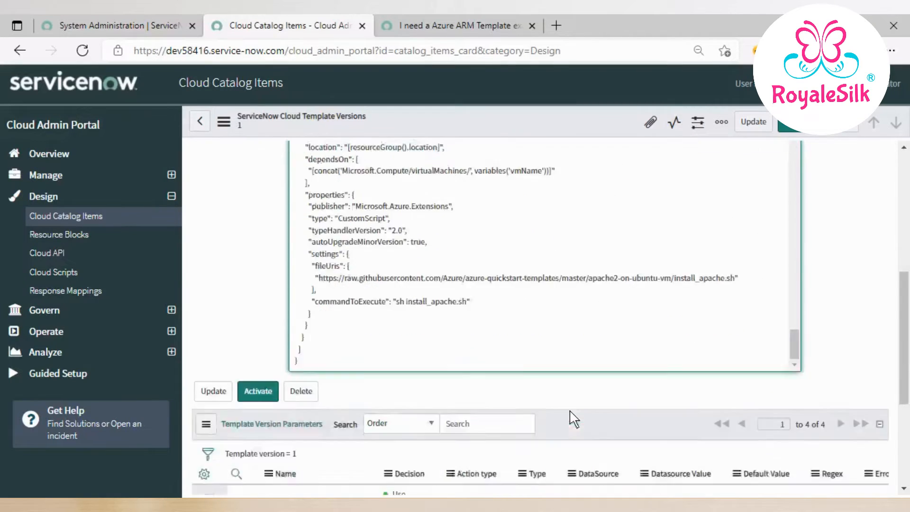
pyautogui.scroll(-4, 571, 418)
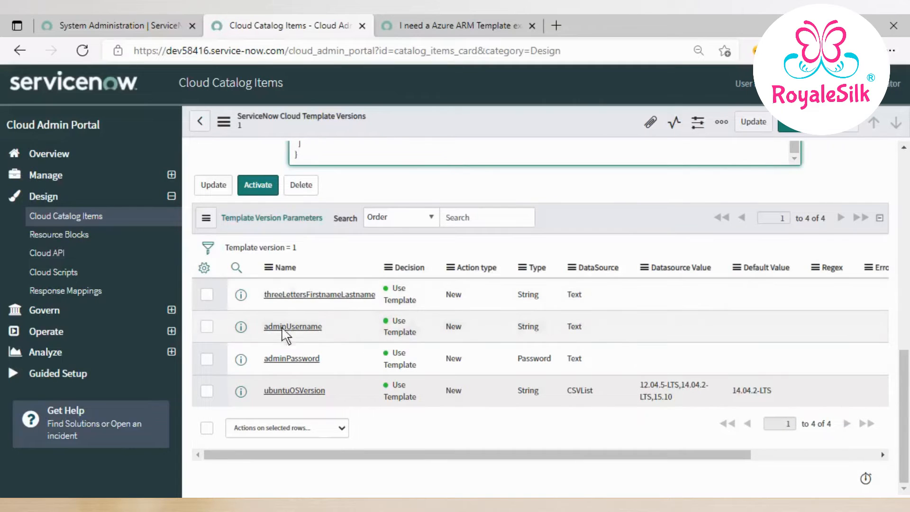
pyautogui.moveTo(264, 295); pyautogui.dragTo(404, 290)
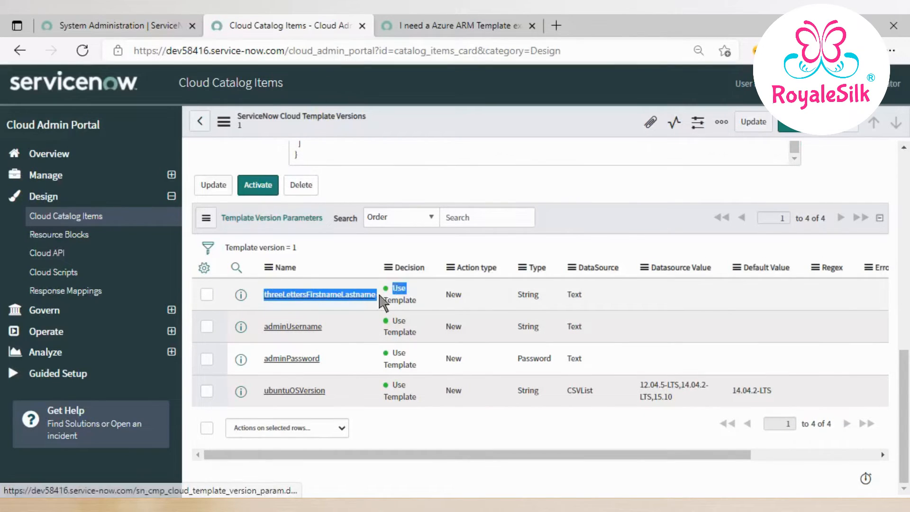
pyautogui.moveTo(265, 326); pyautogui.dragTo(320, 361)
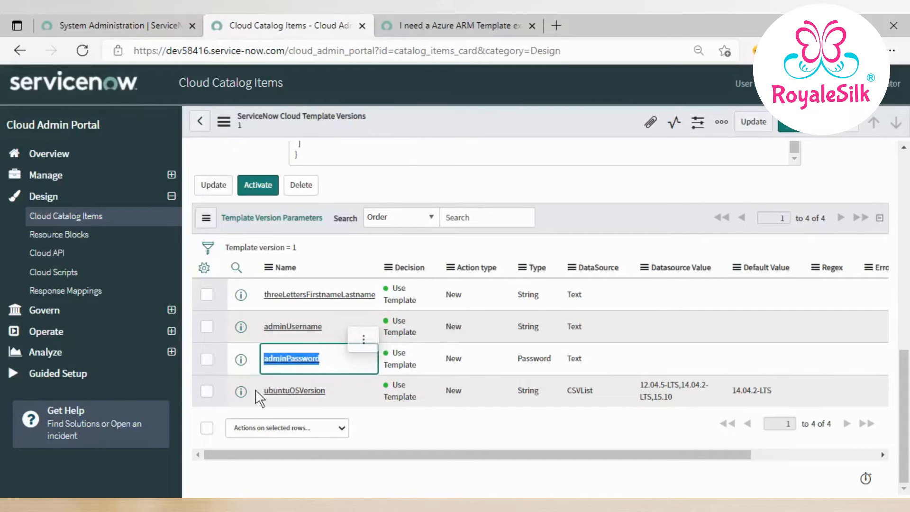
pyautogui.moveTo(260, 394); pyautogui.dragTo(328, 399)
pyautogui.click(359, 399)
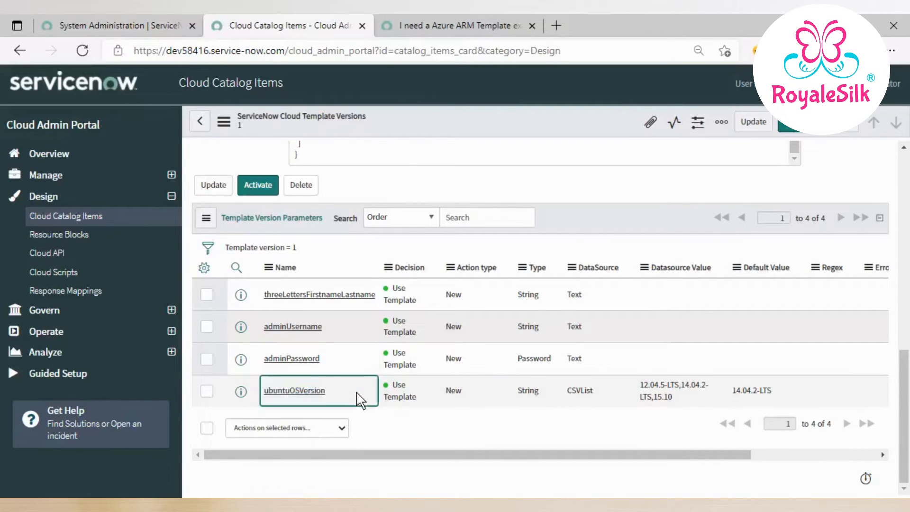
# Activate version 1 of the cloud template.
pyautogui.scroll(2, 369, 403)
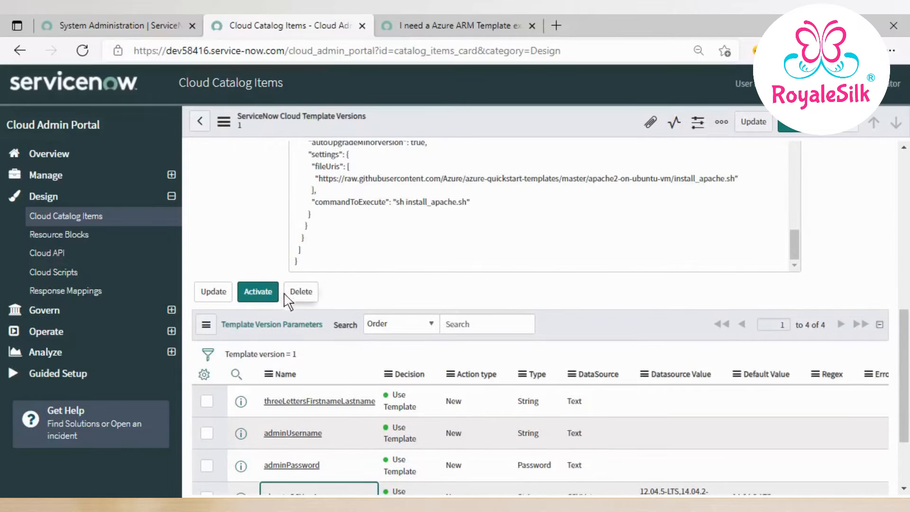
pyautogui.click(258, 292)
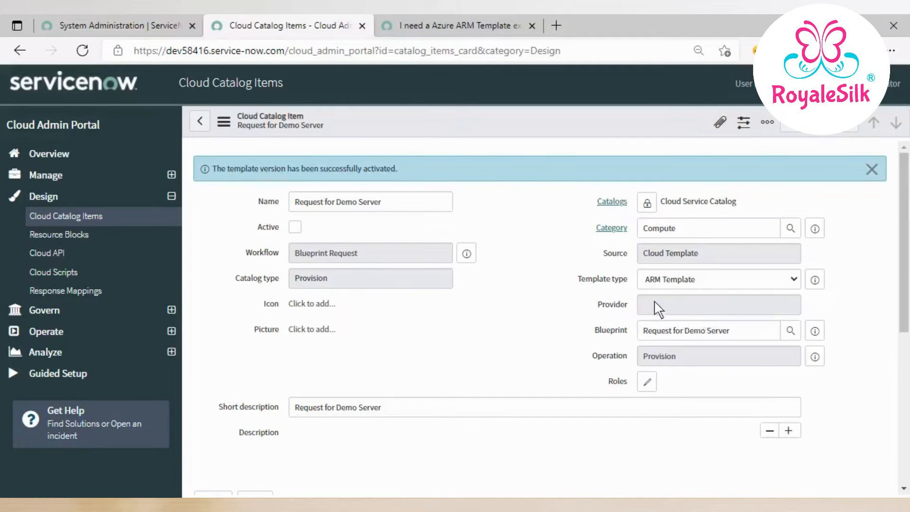
pyautogui.moveTo(213, 169); pyautogui.dragTo(401, 172)
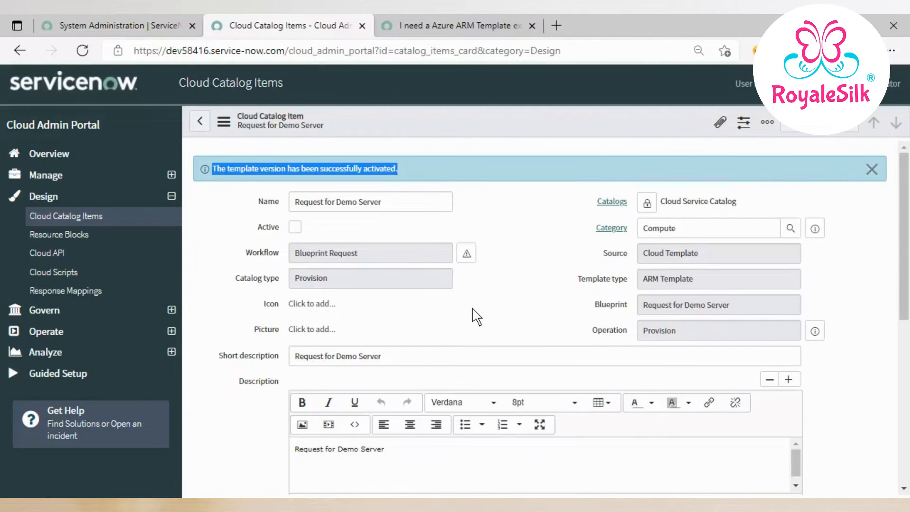
pyautogui.click(502, 303)
# Check the state and validation status of the catalog item's cloud template version, and the item's Active setting.
pyautogui.scroll(-5, 503, 302)
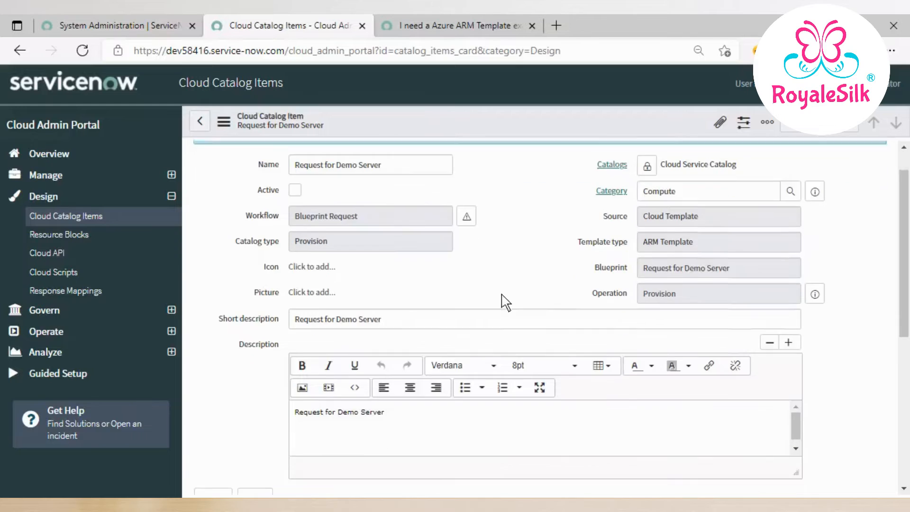
pyautogui.scroll(-1, 501, 302)
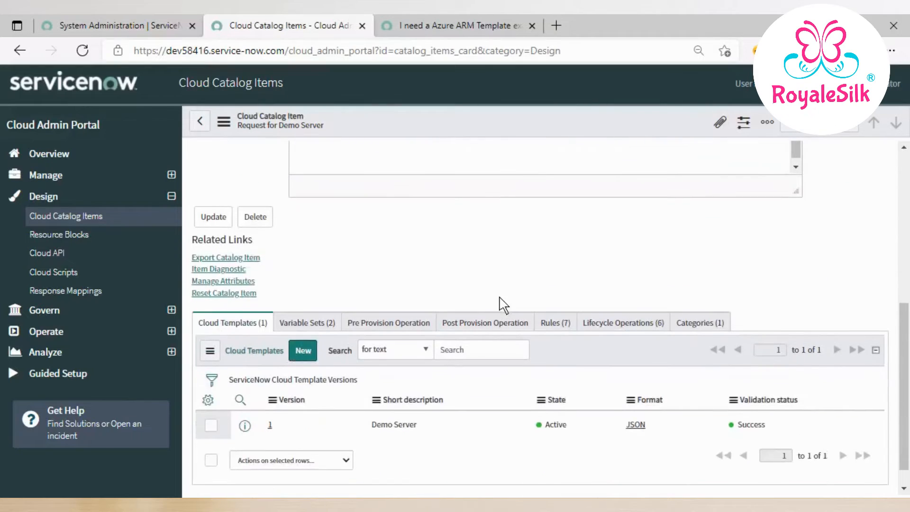
pyautogui.scroll(-1, 503, 303)
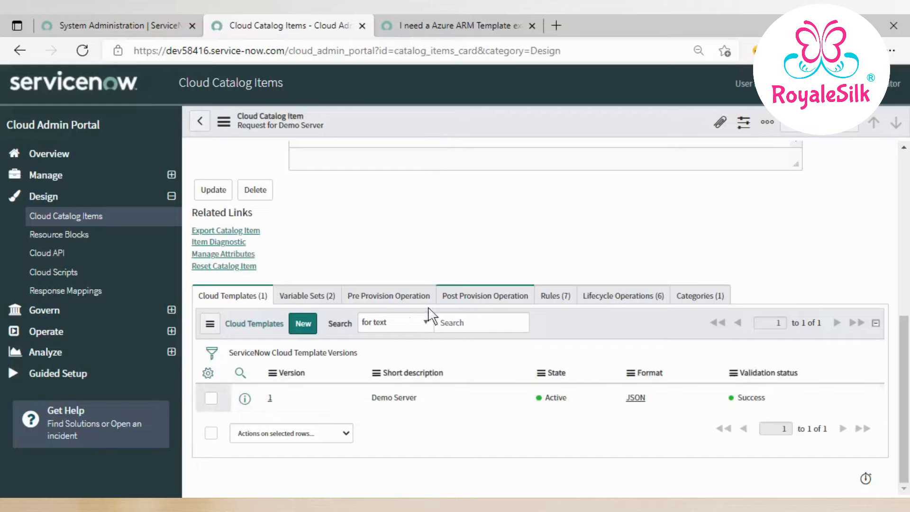
pyautogui.scroll(3, 434, 313)
pyautogui.scroll(4, 442, 315)
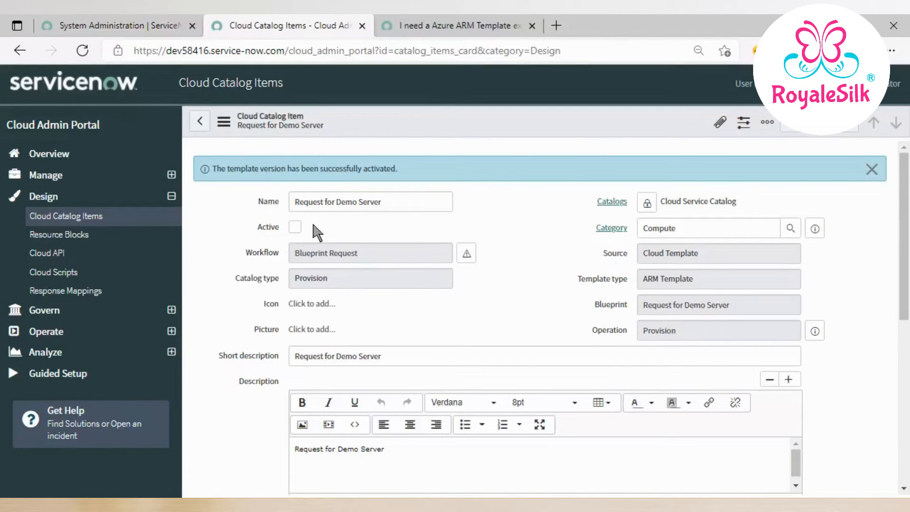
pyautogui.doubleClick(270, 227)
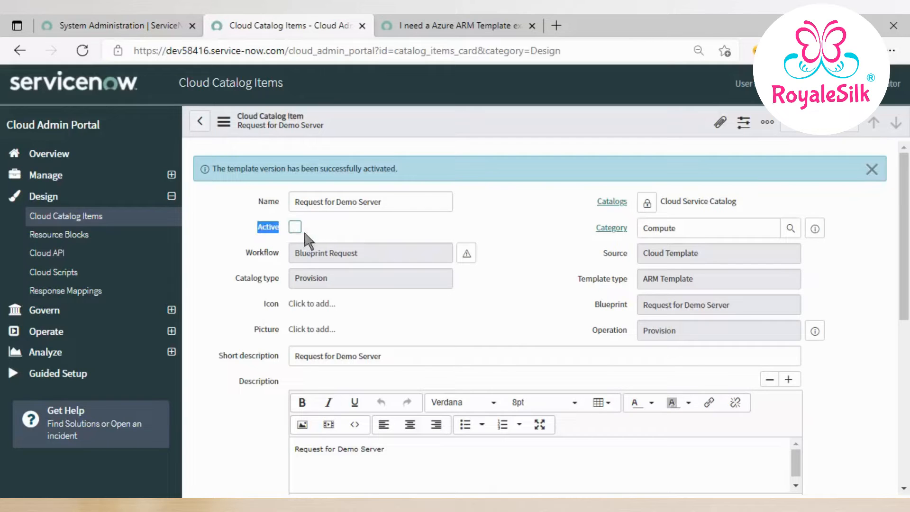
# Add Service Catalog to the Request for Demo Server item's catalogs and lock the field again.
pyautogui.click(647, 204)
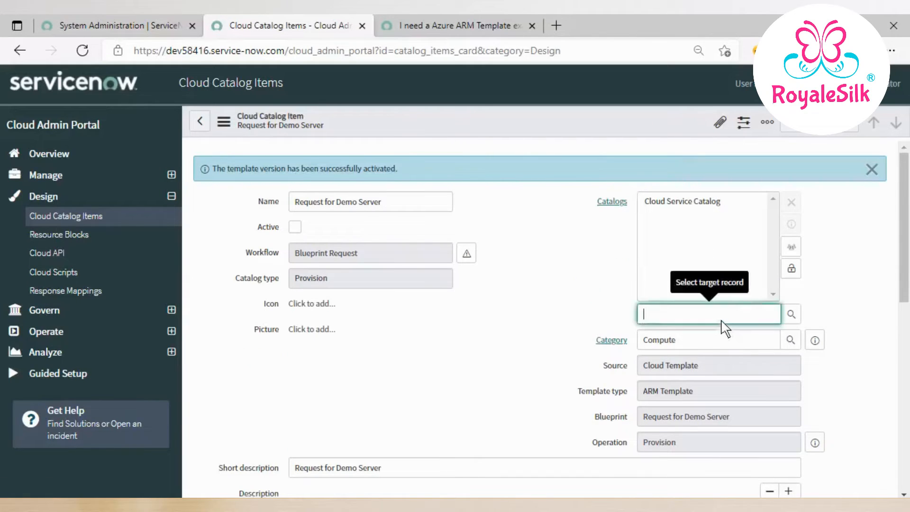
pyautogui.click(791, 315)
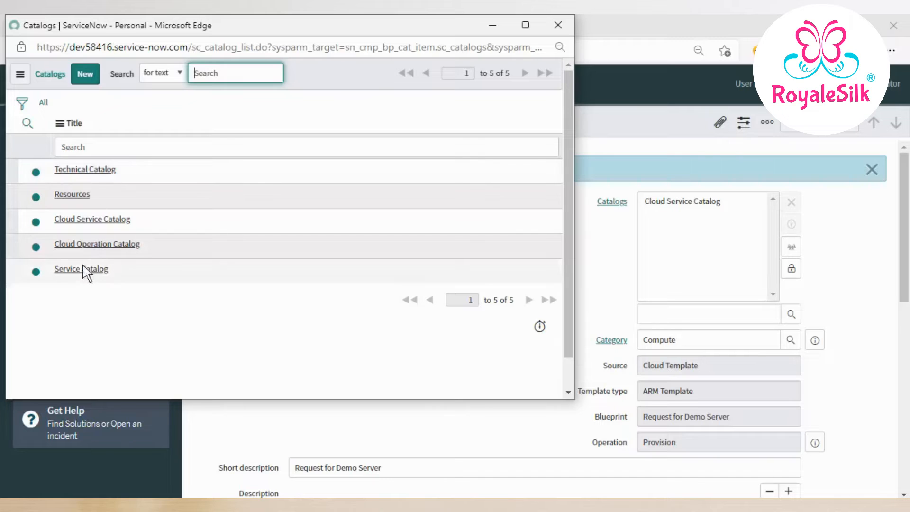
pyautogui.click(81, 269)
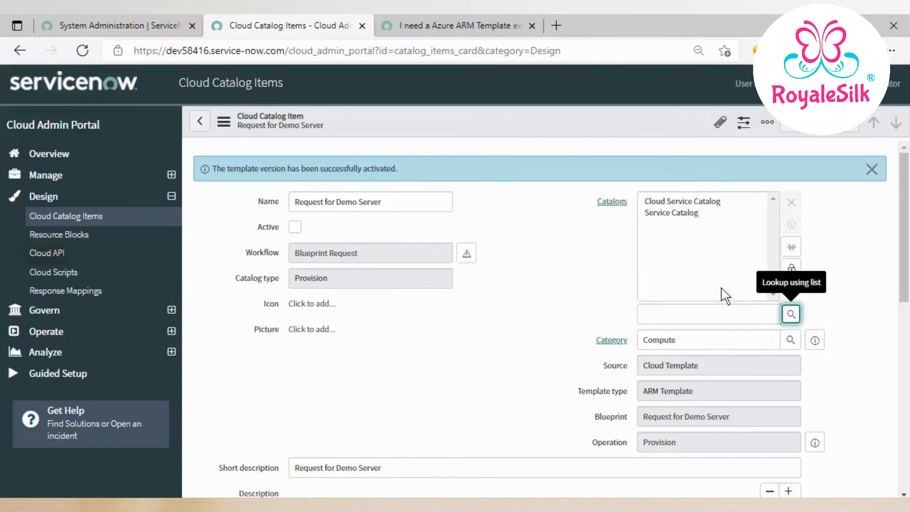
pyautogui.click(792, 269)
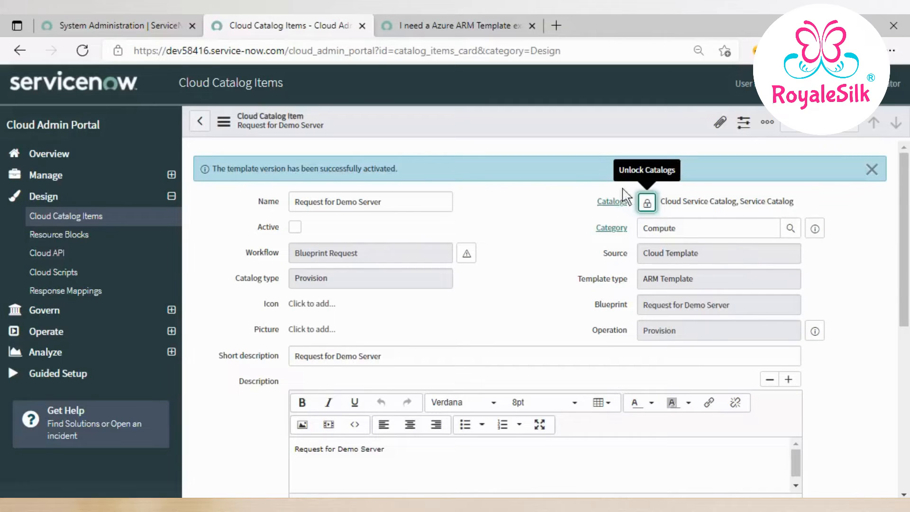
# Mark the Request for Demo Server catalog item as active and save the record without leaving it.
pyautogui.rightClick(598, 127)
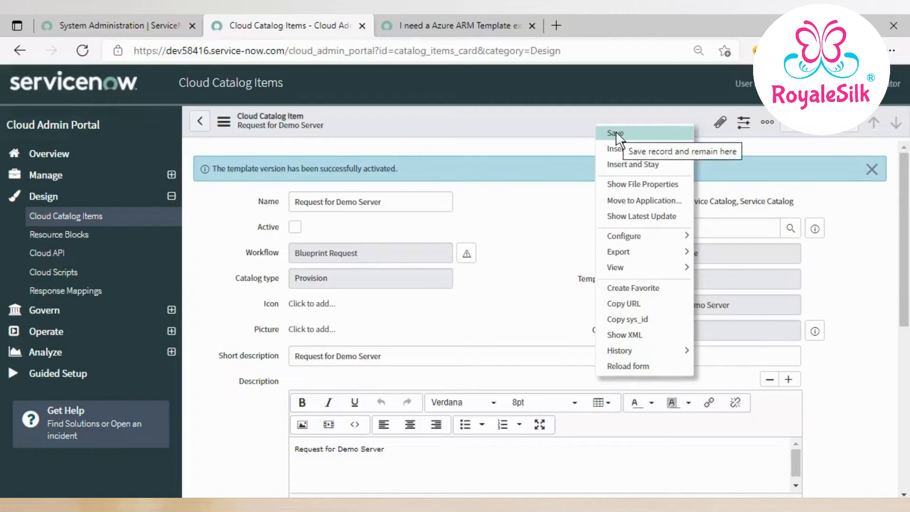
pyautogui.click(500, 212)
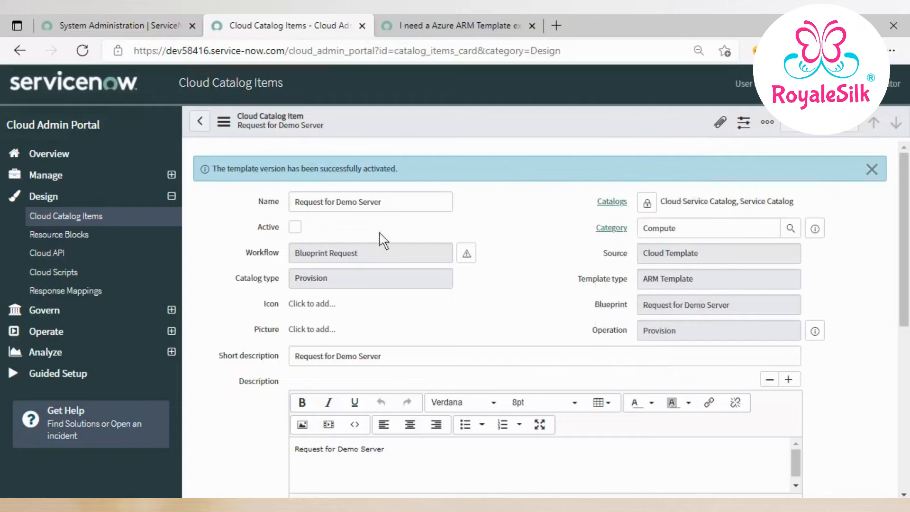
pyautogui.rightClick(481, 127)
pyautogui.click(509, 136)
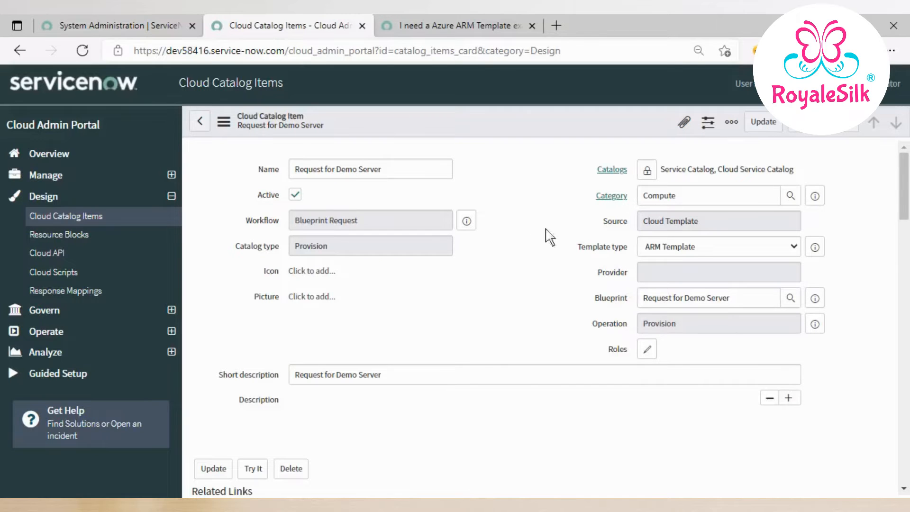
# Review the saved catalog item's details and its cloud template version's state, format and validation status.
pyautogui.scroll(-3, 537, 266)
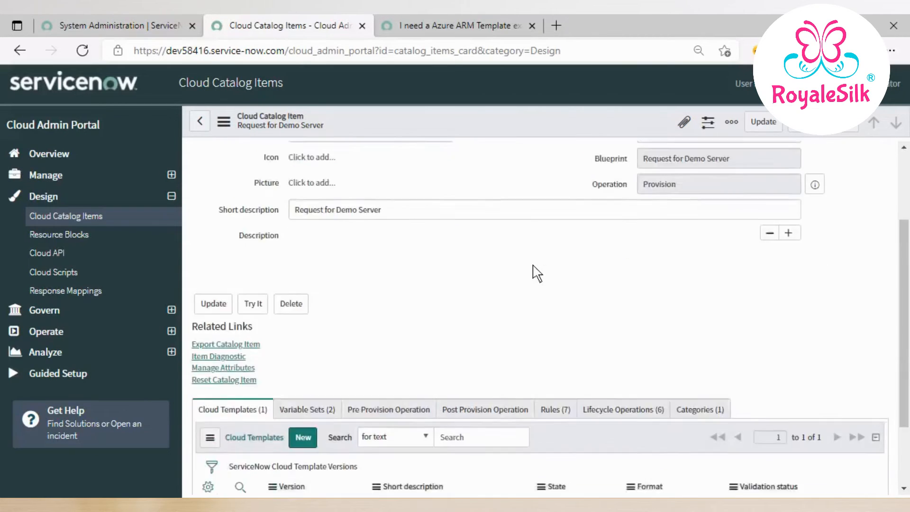
pyautogui.scroll(-1, 533, 265)
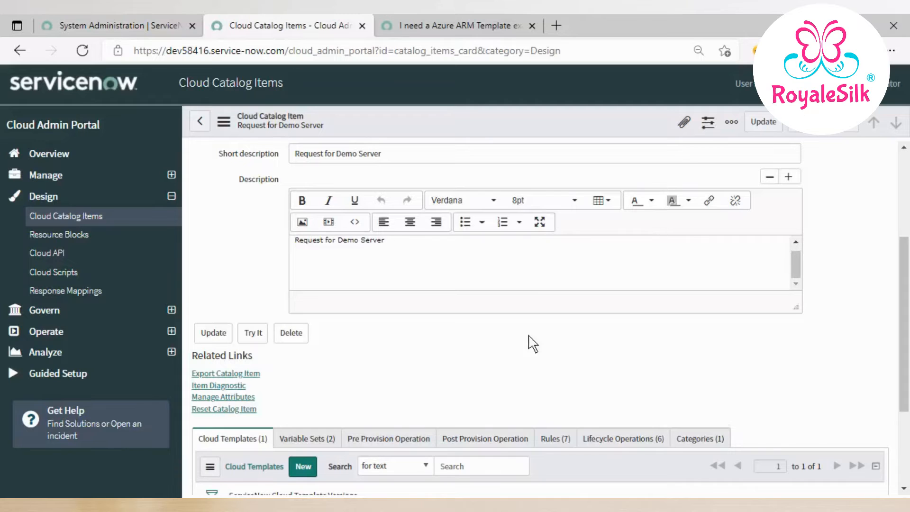
pyautogui.scroll(-1, 533, 348)
pyautogui.scroll(-1, 538, 350)
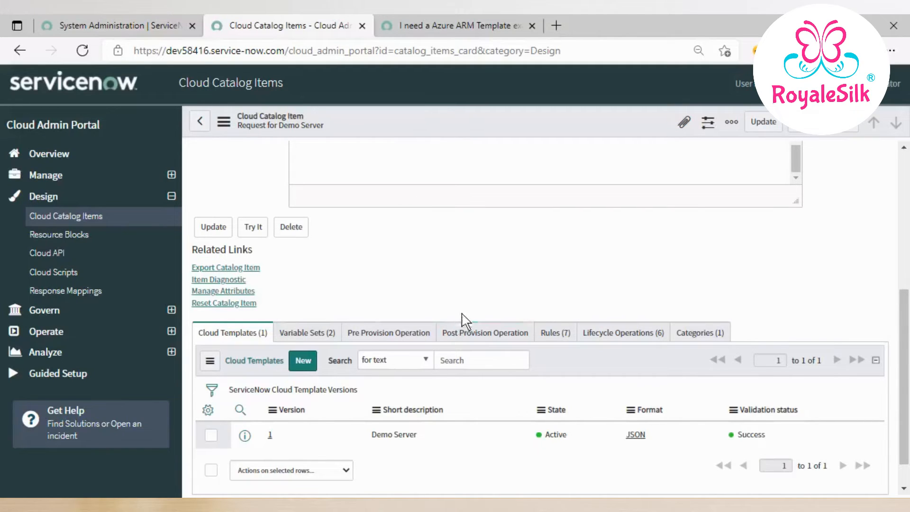
pyautogui.scroll(-1, 461, 310)
pyautogui.scroll(6, 460, 307)
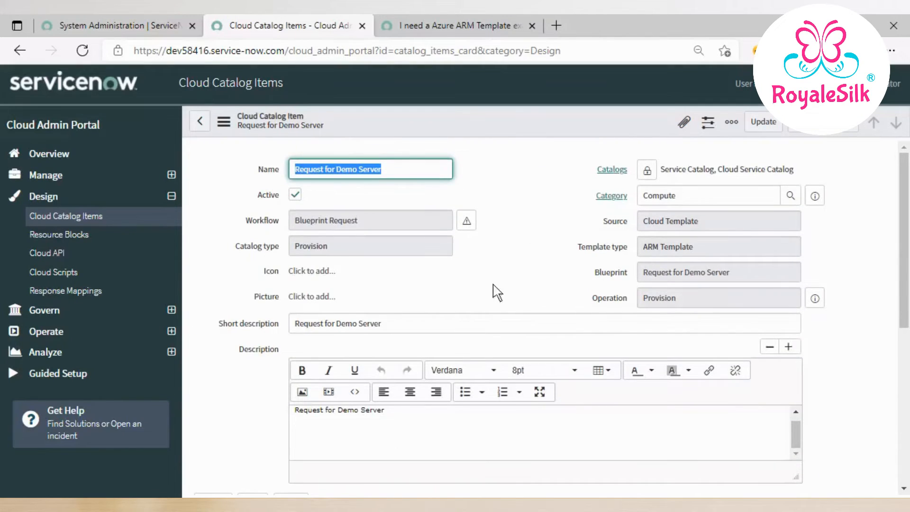
pyautogui.scroll(-6, 495, 295)
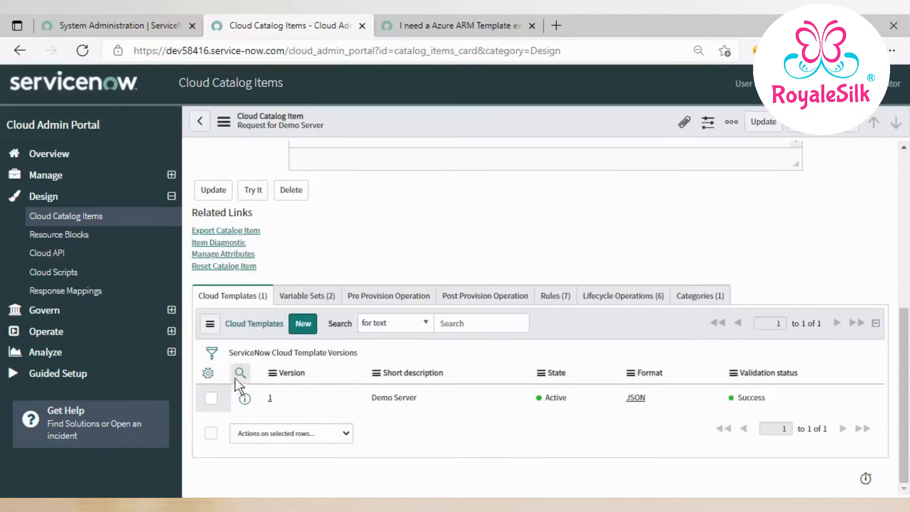
pyautogui.moveTo(283, 401); pyautogui.dragTo(522, 400)
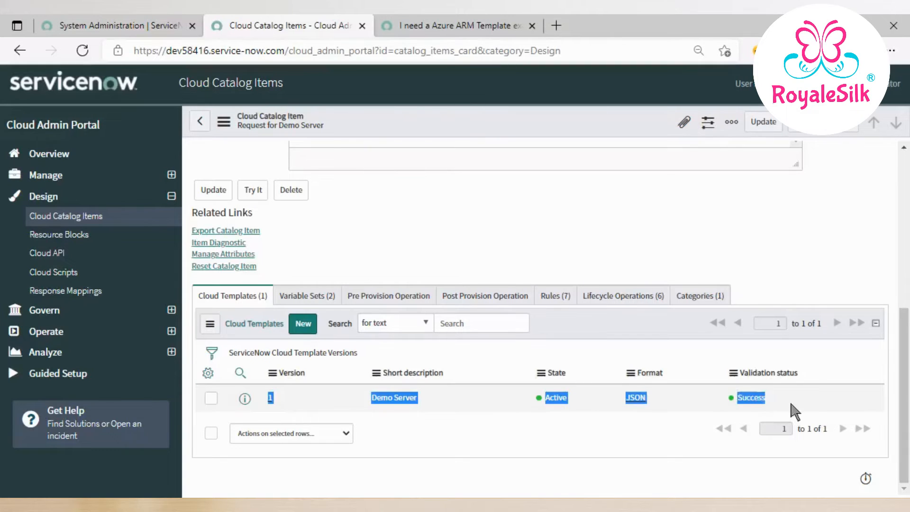
# Review the catalog item's variable sets, General Info and Provision, and its list of rules.
pyautogui.click(314, 296)
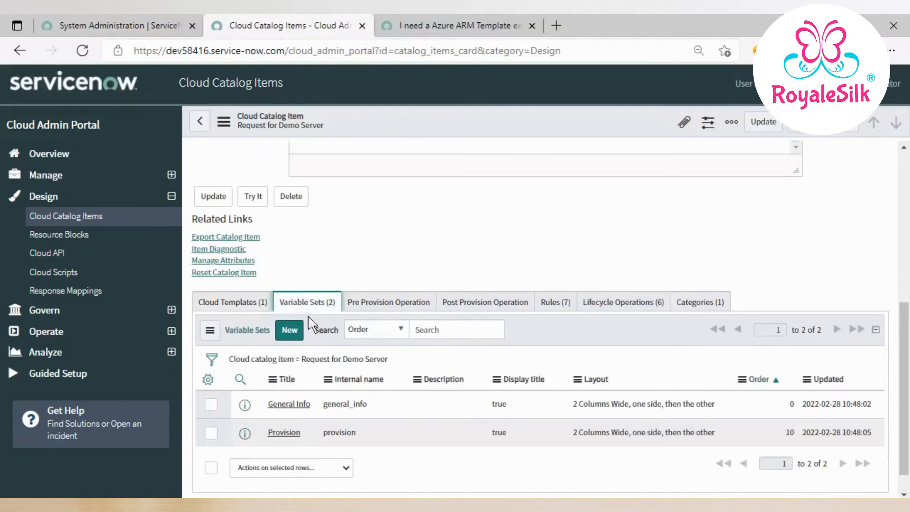
pyautogui.scroll(-1, 308, 323)
pyautogui.moveTo(268, 376); pyautogui.dragTo(312, 379)
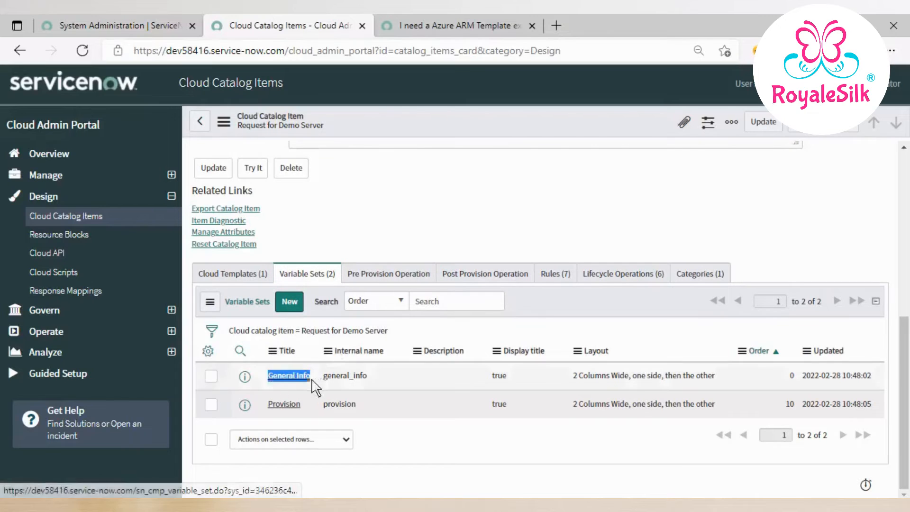
pyautogui.moveTo(267, 404); pyautogui.dragTo(309, 400)
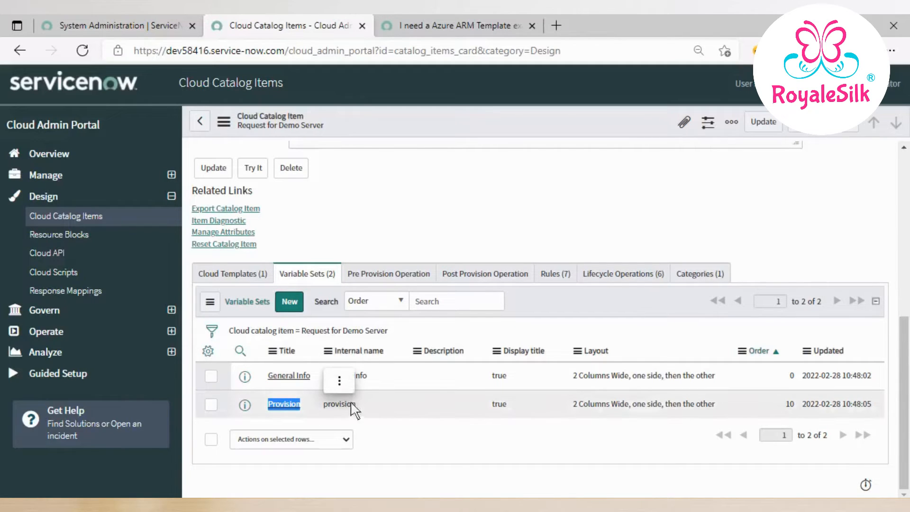
pyautogui.click(555, 275)
pyautogui.scroll(-3, 398, 382)
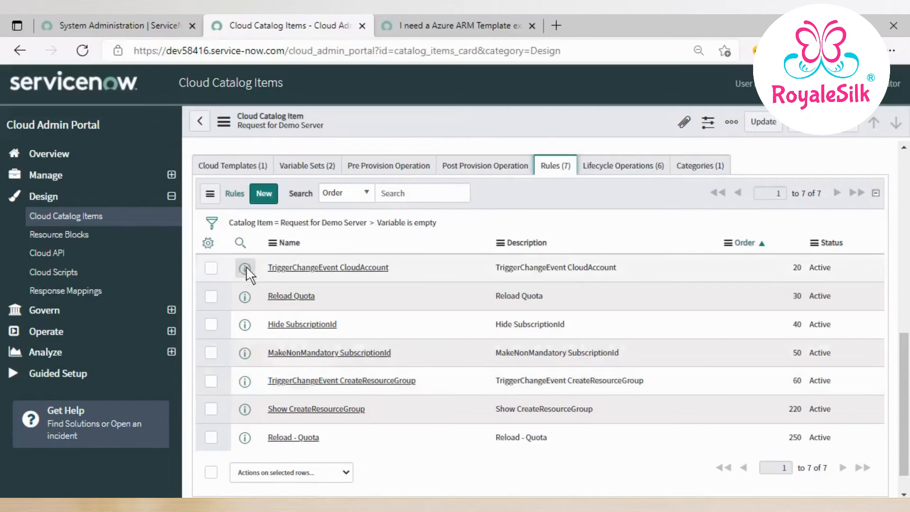
pyautogui.moveTo(267, 268); pyautogui.dragTo(838, 423)
# Review the catalog item's lifecycle operations, such as Start, Stop and Deprovision, and show its assigned categories.
pyautogui.click(608, 167)
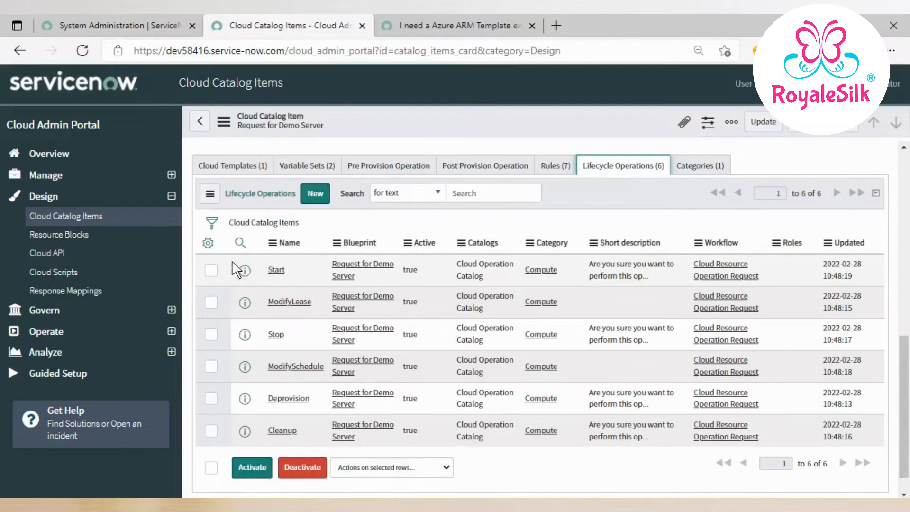
pyautogui.moveTo(303, 289); pyautogui.dragTo(588, 368)
pyautogui.moveTo(651, 381); pyautogui.dragTo(864, 437)
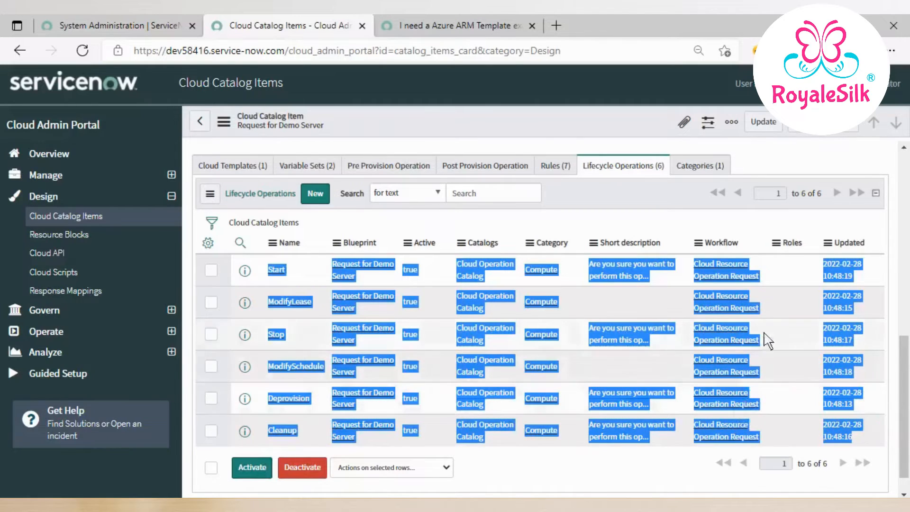
pyautogui.scroll(-1, 731, 325)
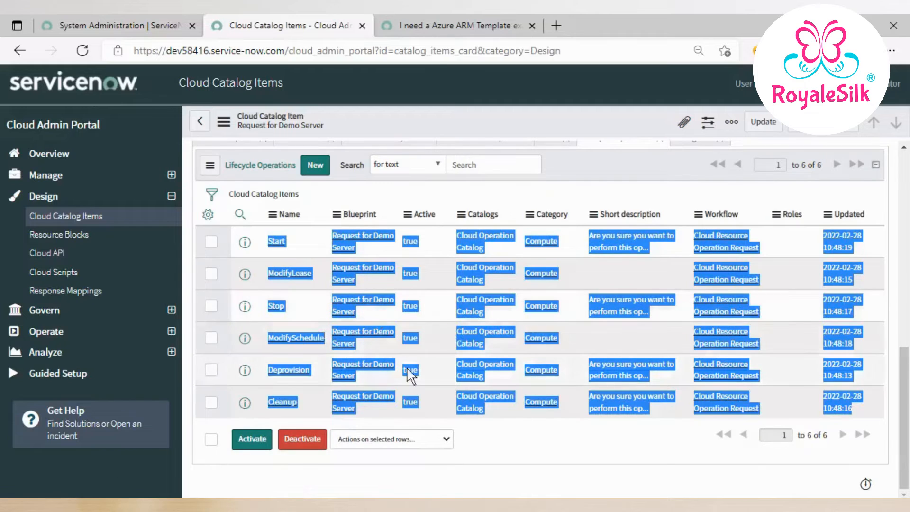
pyautogui.scroll(2, 690, 218)
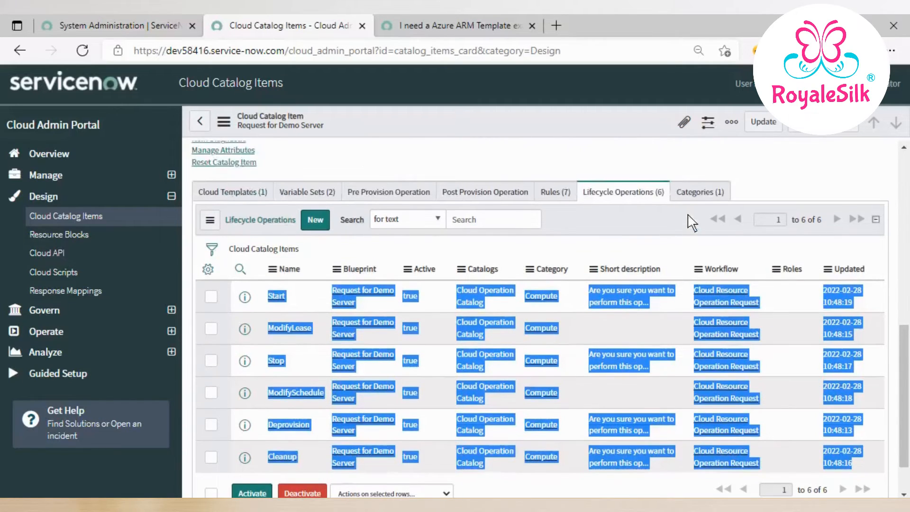
pyautogui.click(697, 196)
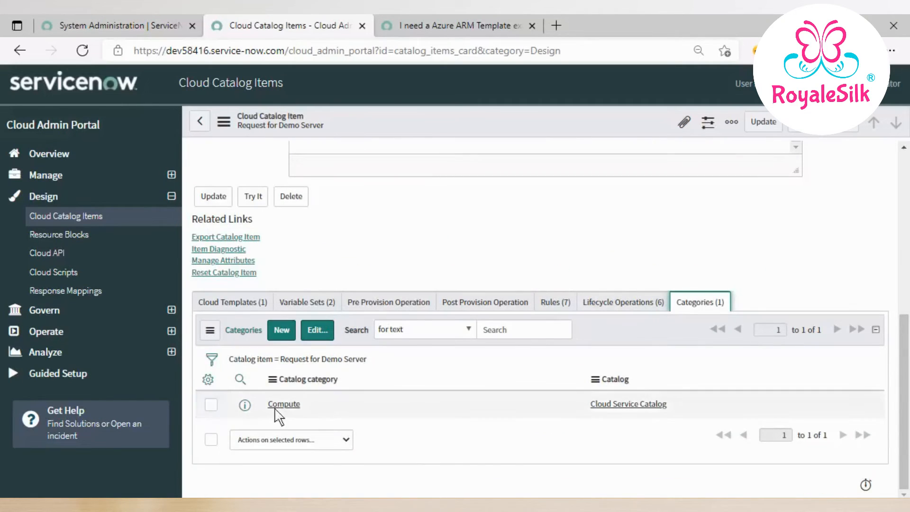
# Check the catalog item's assigned category and open its General Info variable set.
pyautogui.moveTo(267, 405); pyautogui.dragTo(369, 403)
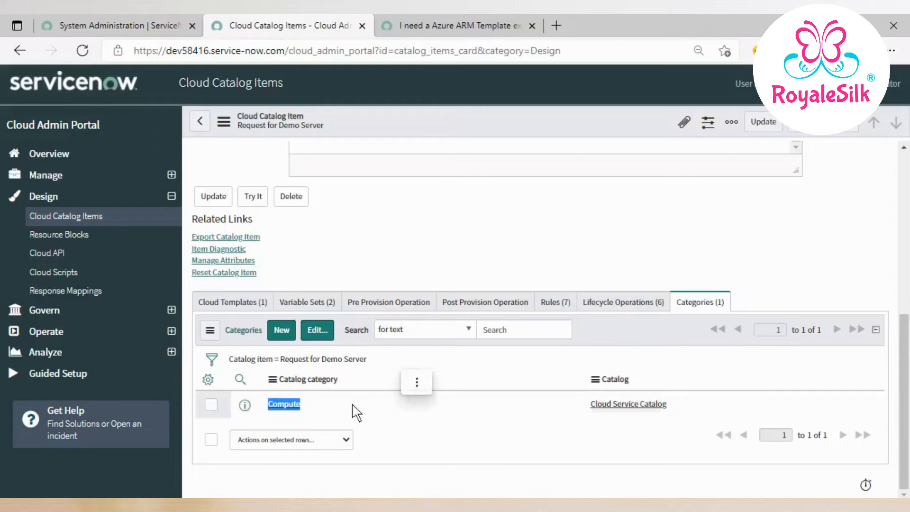
pyautogui.click(353, 404)
pyautogui.click(313, 308)
pyautogui.scroll(-1, 329, 389)
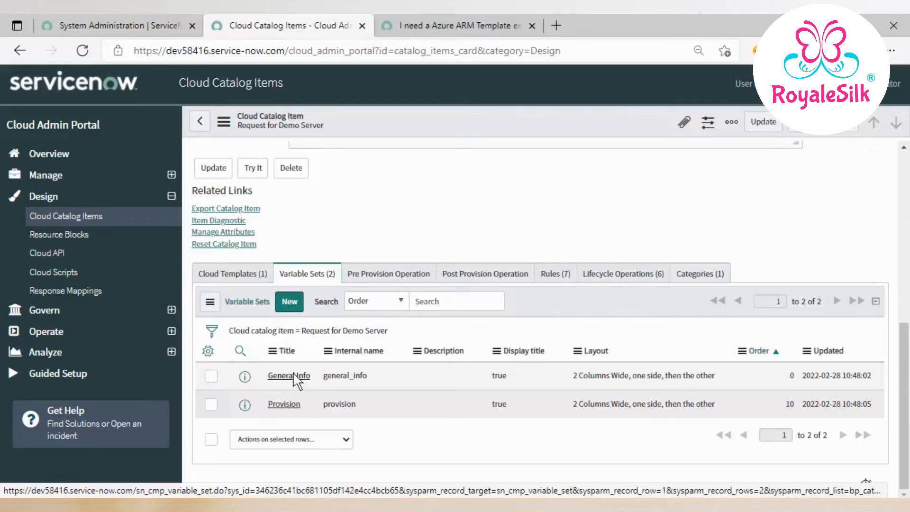
pyautogui.click(296, 376)
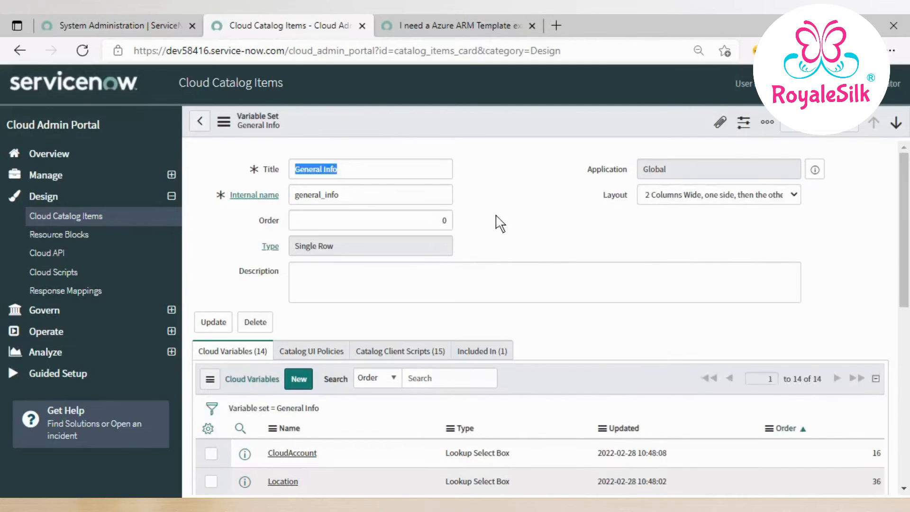
# Review the full list of cloud variables in the General Info variable set, including their types and order.
pyautogui.scroll(-3, 500, 223)
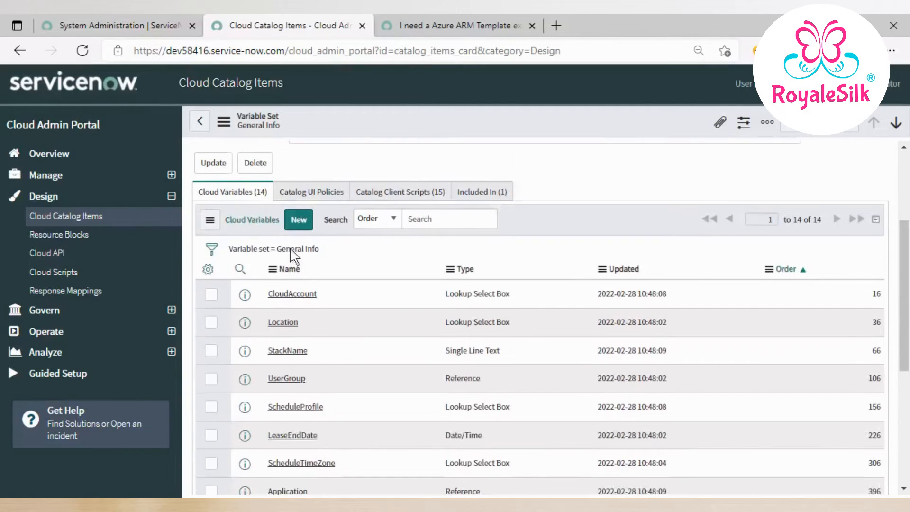
pyautogui.scroll(-2, 266, 298)
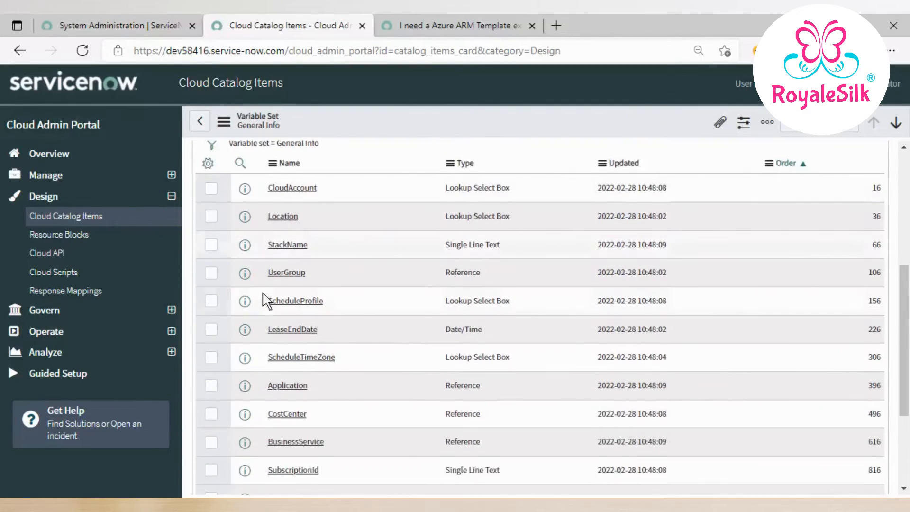
pyautogui.scroll(1, 894, 198)
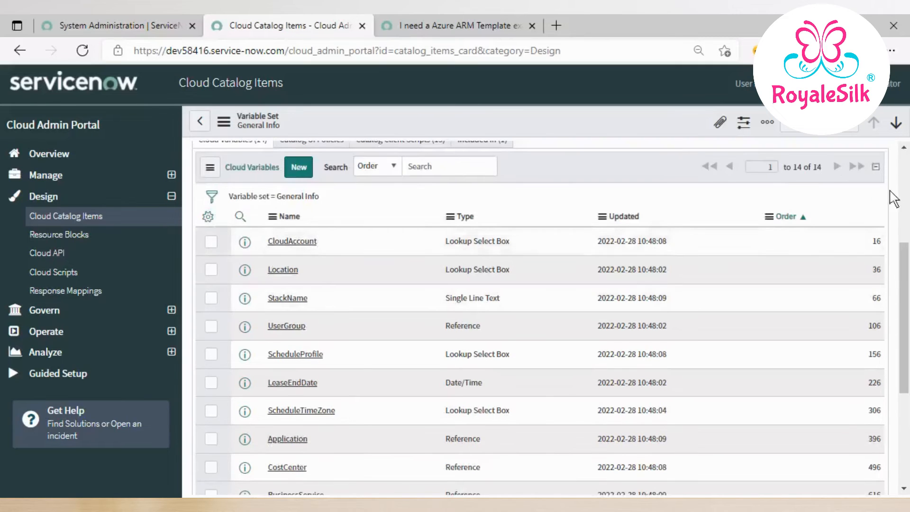
pyautogui.moveTo(796, 168); pyautogui.dragTo(821, 190)
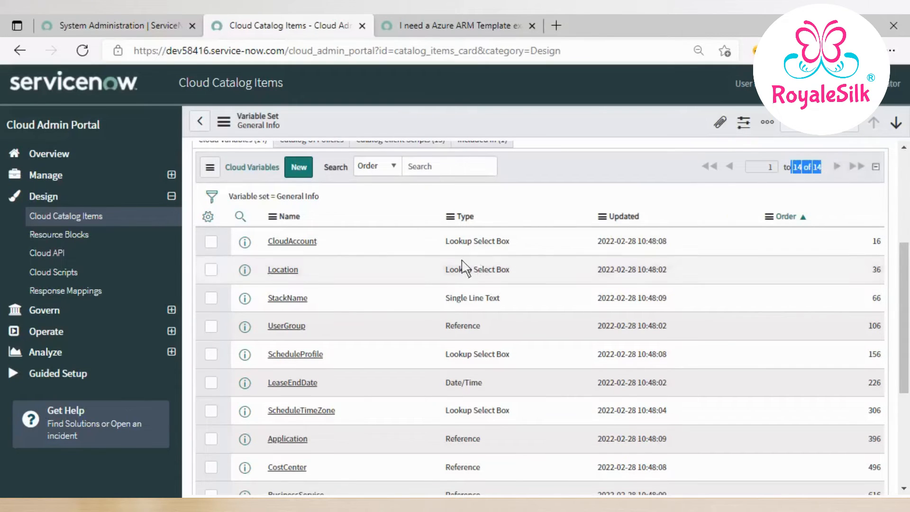
pyautogui.scroll(-1, 441, 264)
pyautogui.scroll(-1, 436, 264)
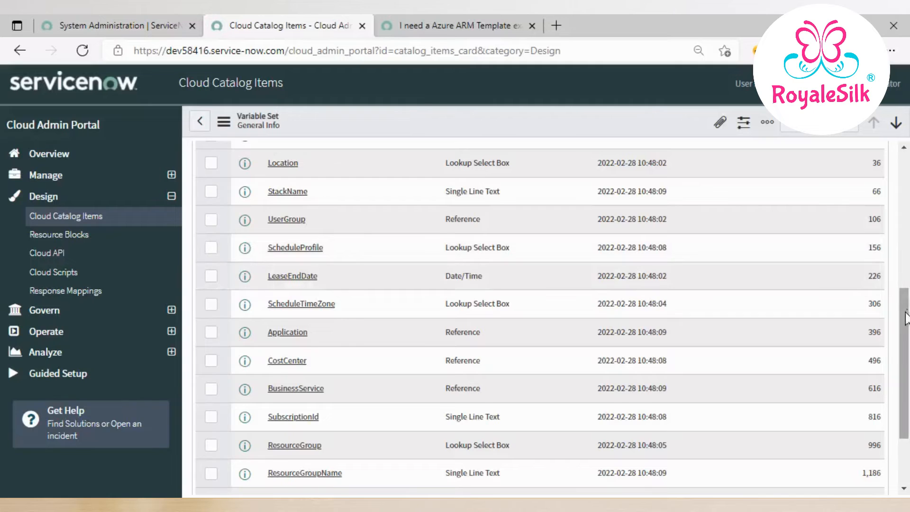
pyautogui.moveTo(907, 320); pyautogui.dragTo(907, 313)
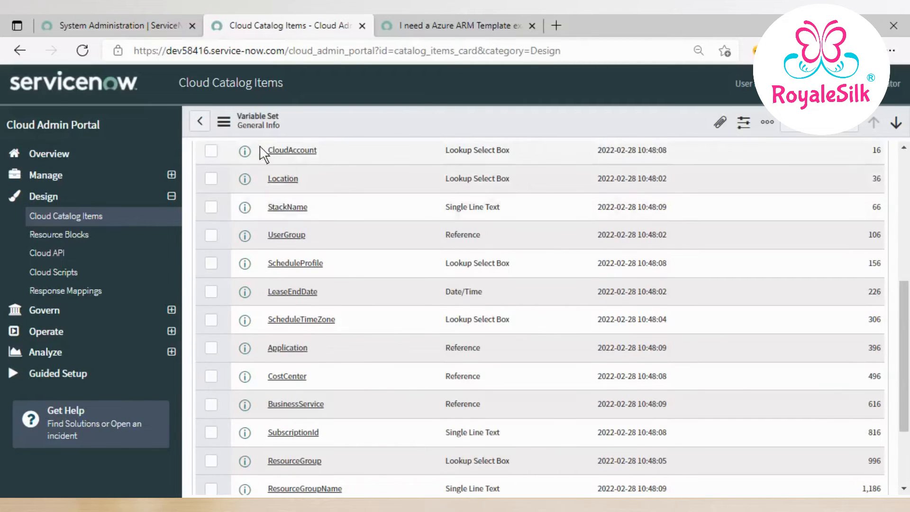
pyautogui.moveTo(279, 167); pyautogui.dragTo(901, 401)
pyautogui.scroll(3, 738, 386)
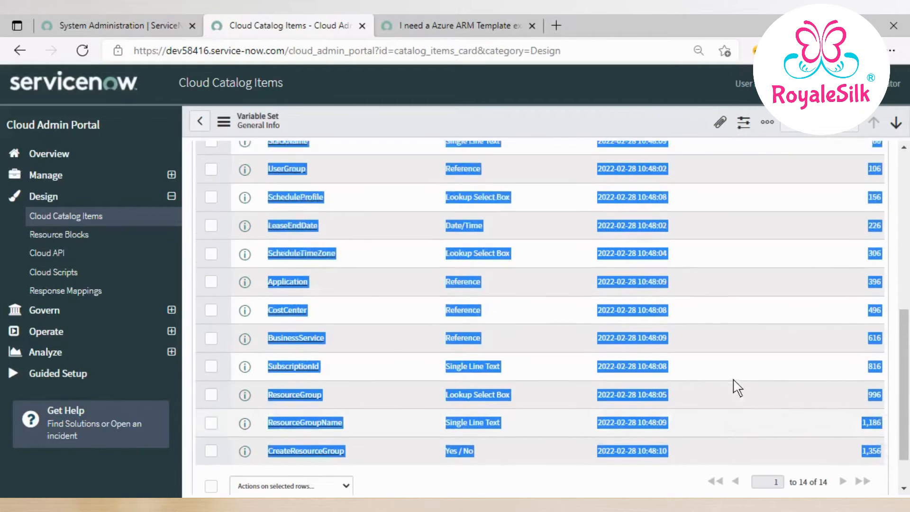
pyautogui.scroll(3, 738, 388)
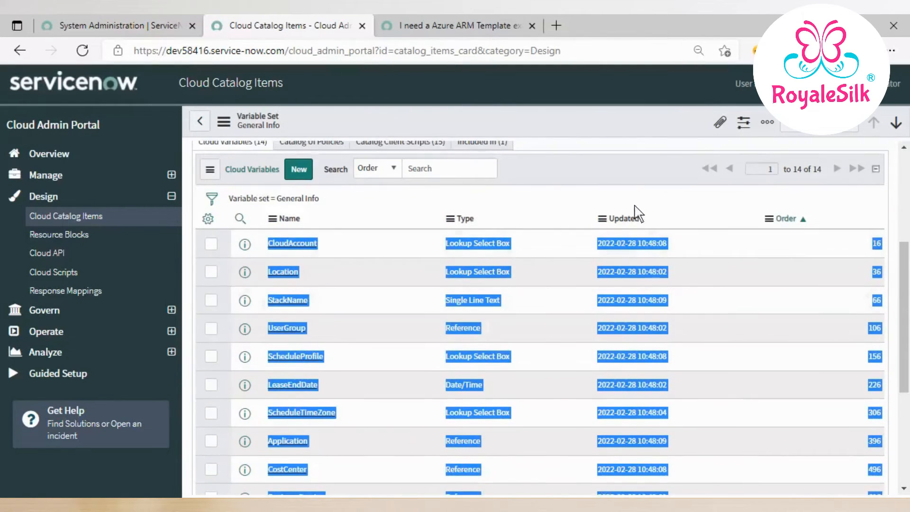
pyautogui.click(638, 194)
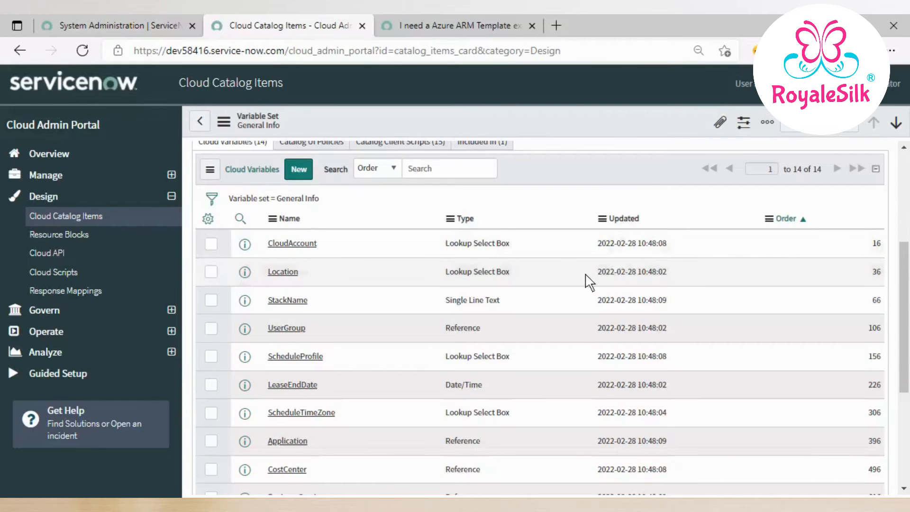
pyautogui.scroll(2, 560, 283)
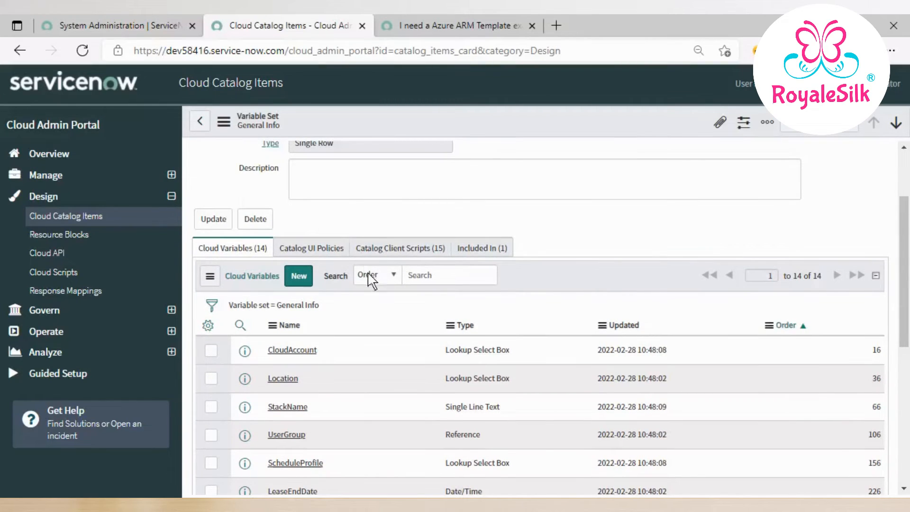
# Review the General Info variable set's catalog UI policies, catalog client scripts and the catalog items that include it.
pyautogui.click(329, 249)
pyautogui.click(401, 314)
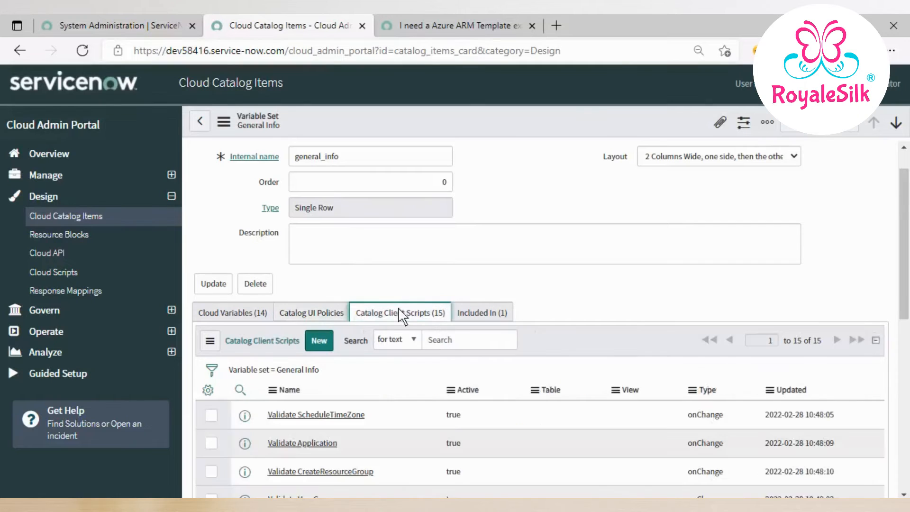
pyautogui.scroll(-5, 449, 351)
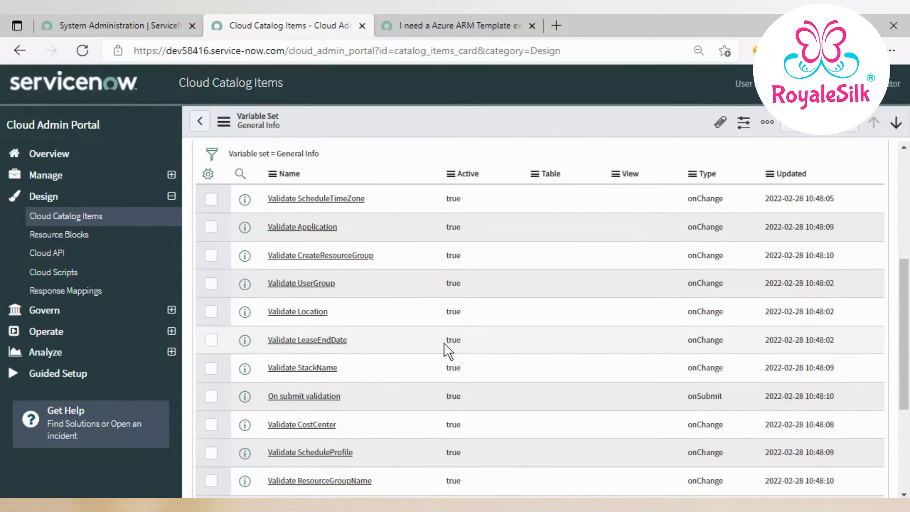
pyautogui.scroll(-1, 493, 197)
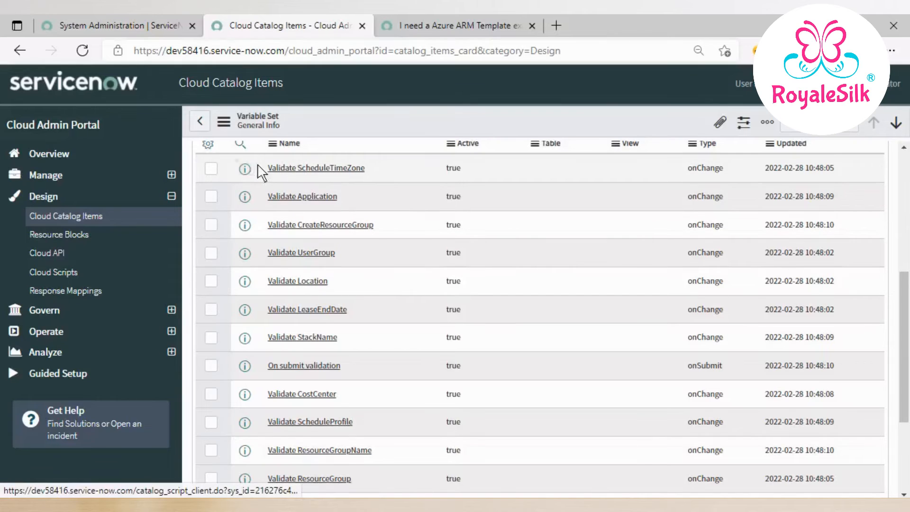
pyautogui.moveTo(268, 175); pyautogui.dragTo(838, 484)
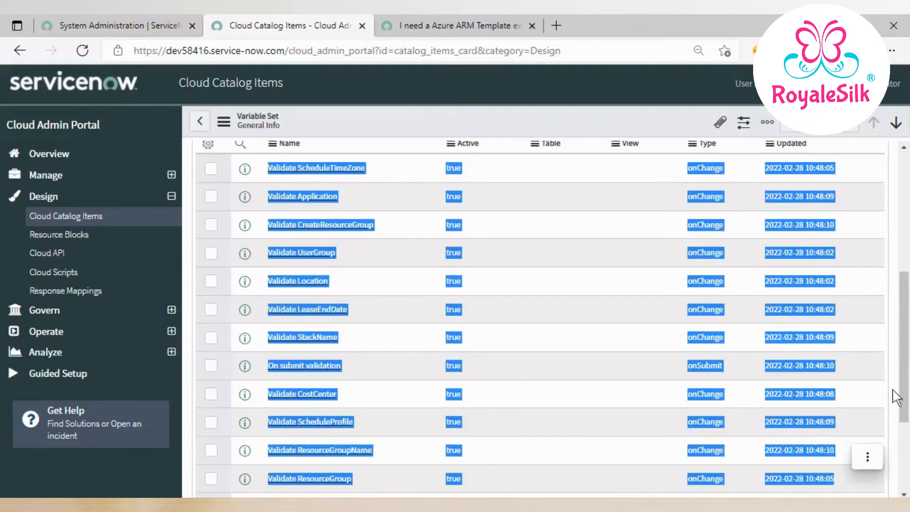
pyautogui.click(889, 370)
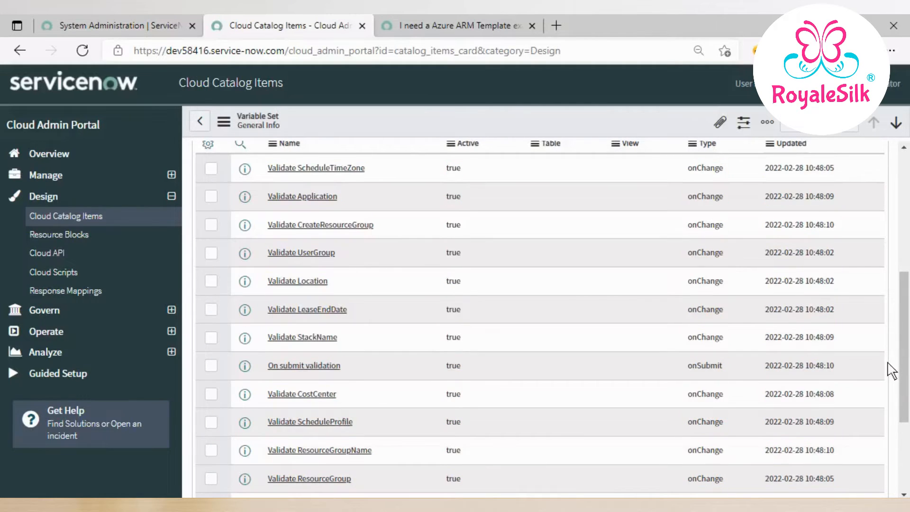
pyautogui.scroll(-3, 856, 373)
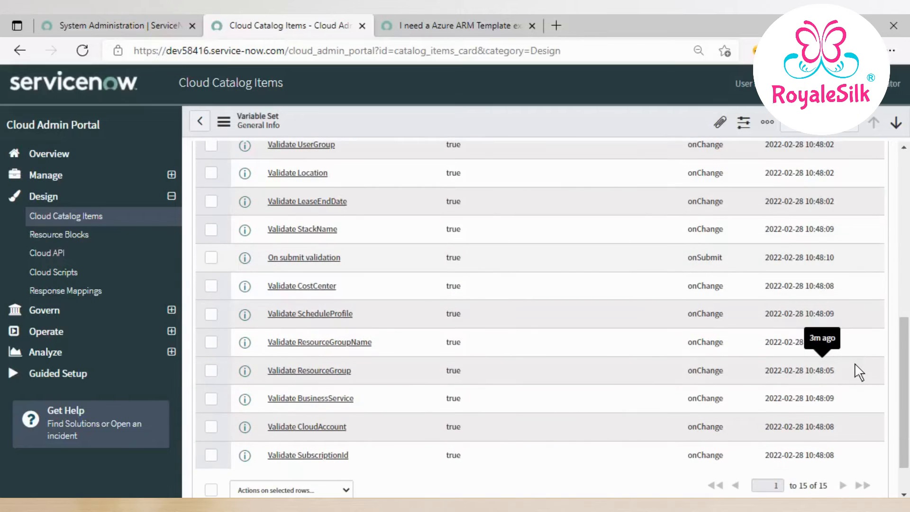
pyautogui.scroll(-1, 858, 372)
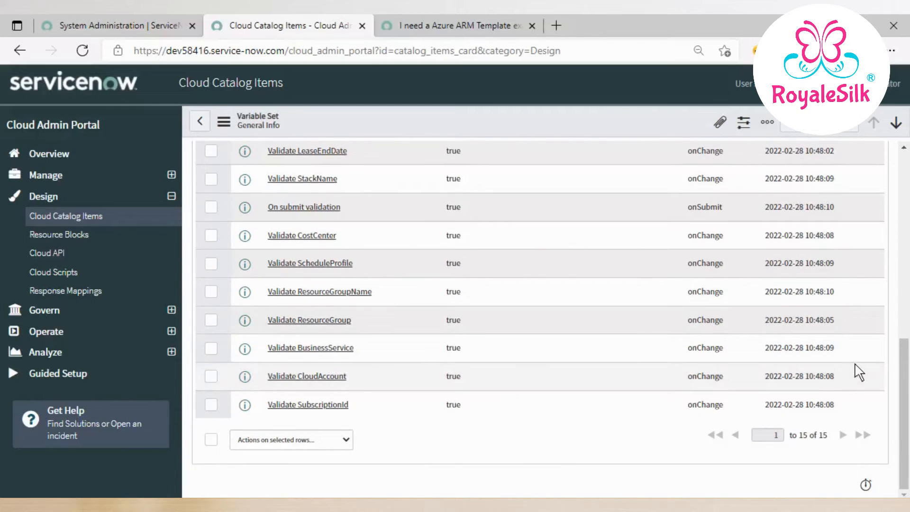
pyautogui.scroll(4, 858, 372)
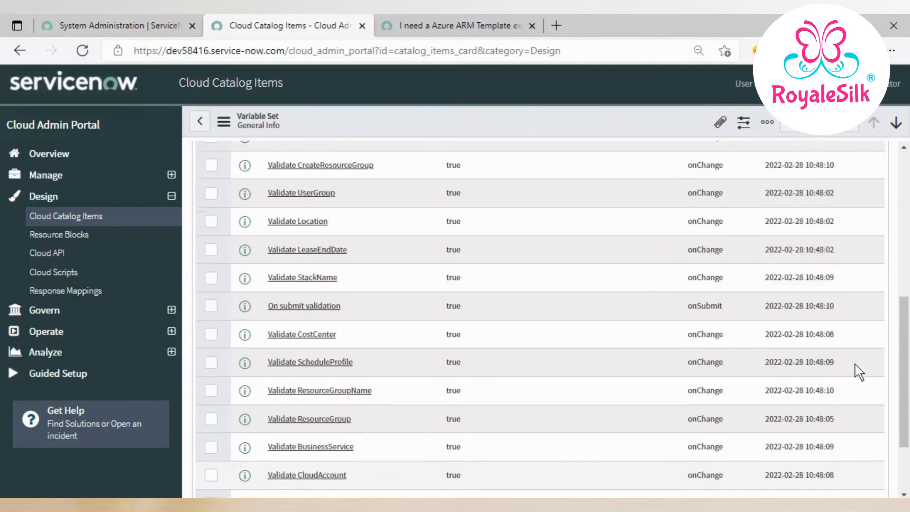
pyautogui.scroll(4, 859, 372)
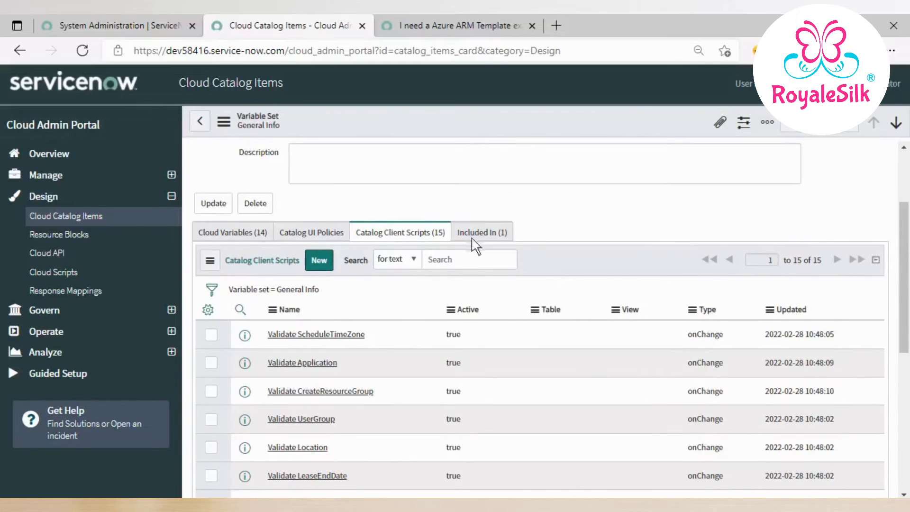
pyautogui.click(470, 232)
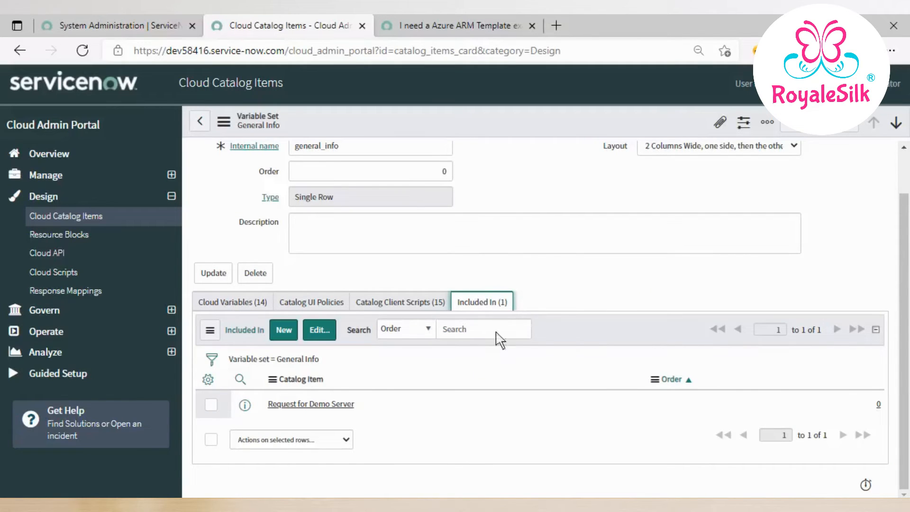
pyautogui.scroll(1, 272, 293)
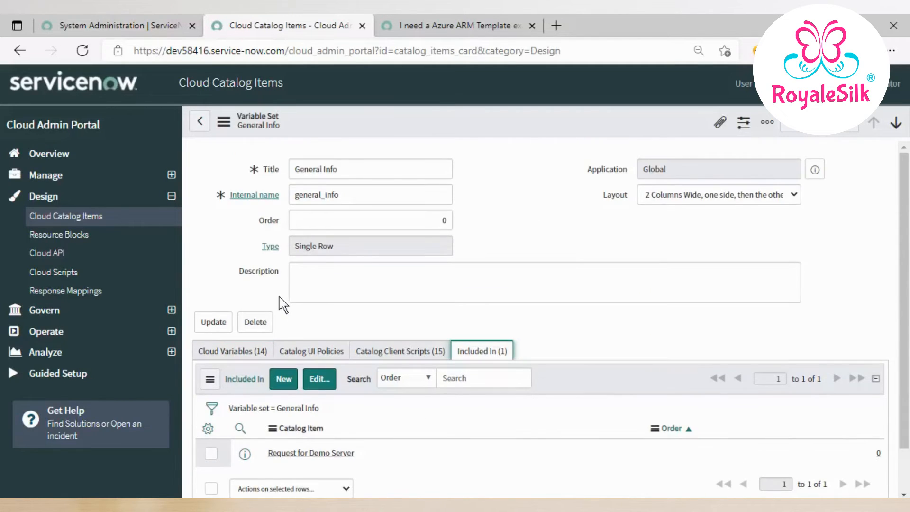
# Return to the Request for Demo Server catalog item and open its Provision variable set.
pyautogui.click(199, 122)
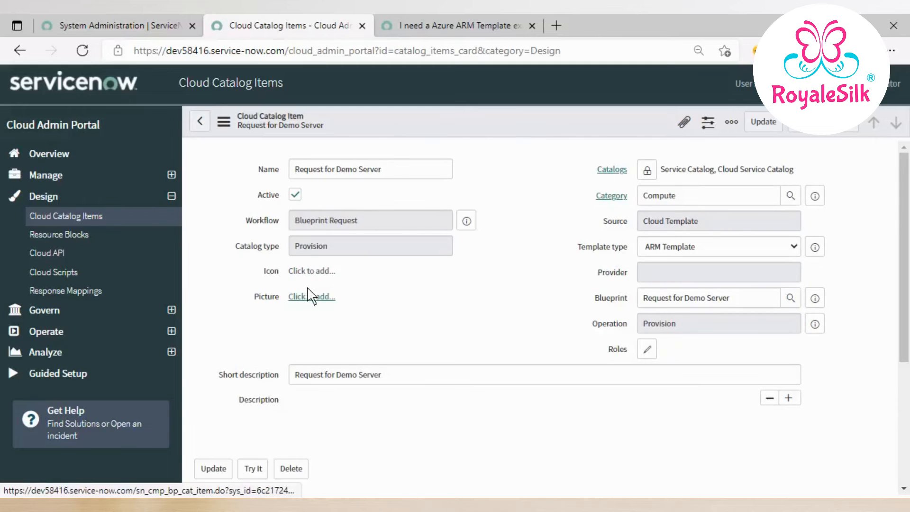
pyautogui.scroll(-6, 309, 293)
pyautogui.scroll(-5, 308, 288)
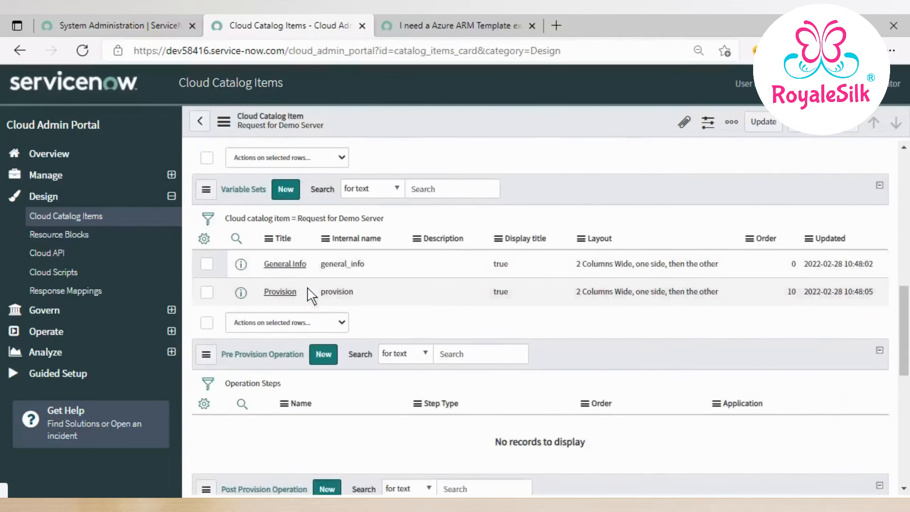
pyautogui.click(287, 285)
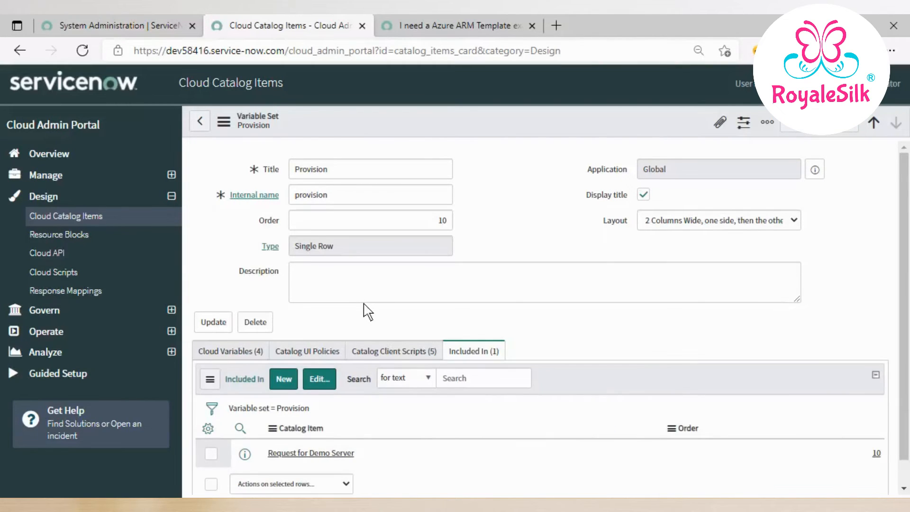
# Review the Provision variable set's cloud variables and their types.
pyautogui.scroll(-1, 365, 323)
pyautogui.click(240, 297)
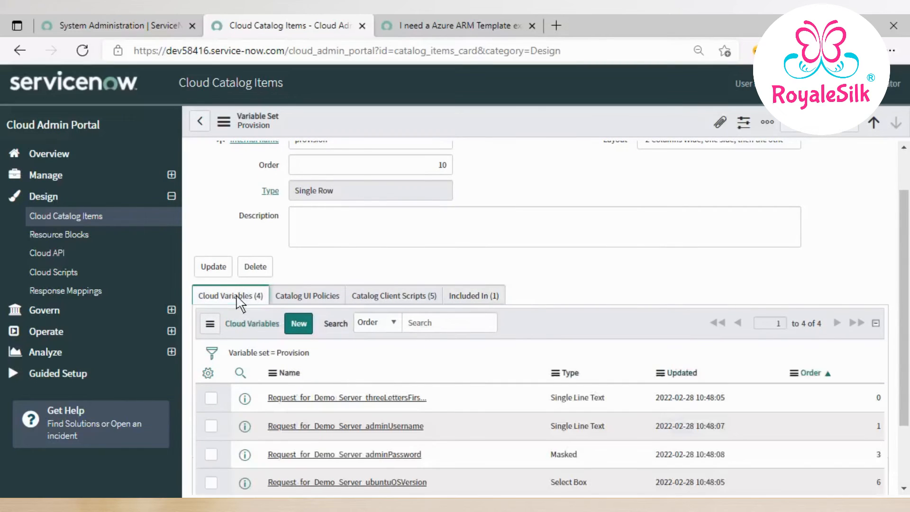
pyautogui.scroll(-2, 311, 322)
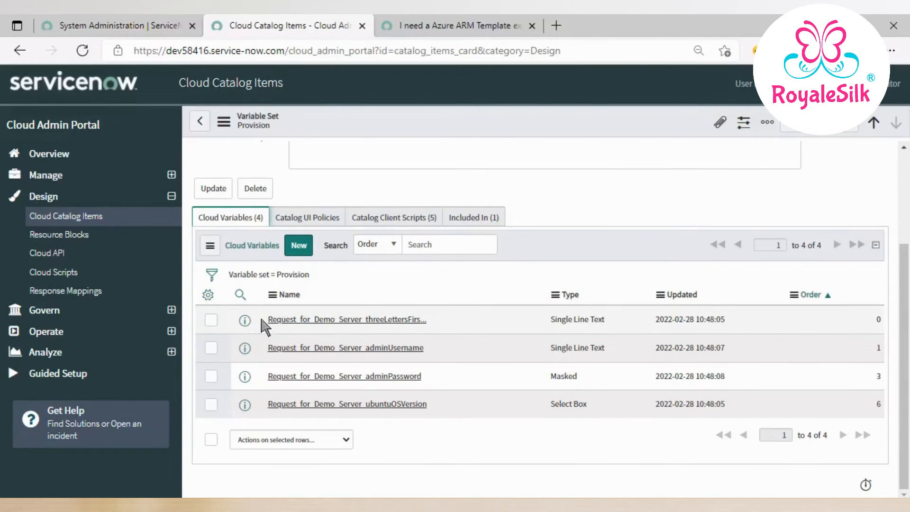
pyautogui.moveTo(262, 320); pyautogui.dragTo(727, 402)
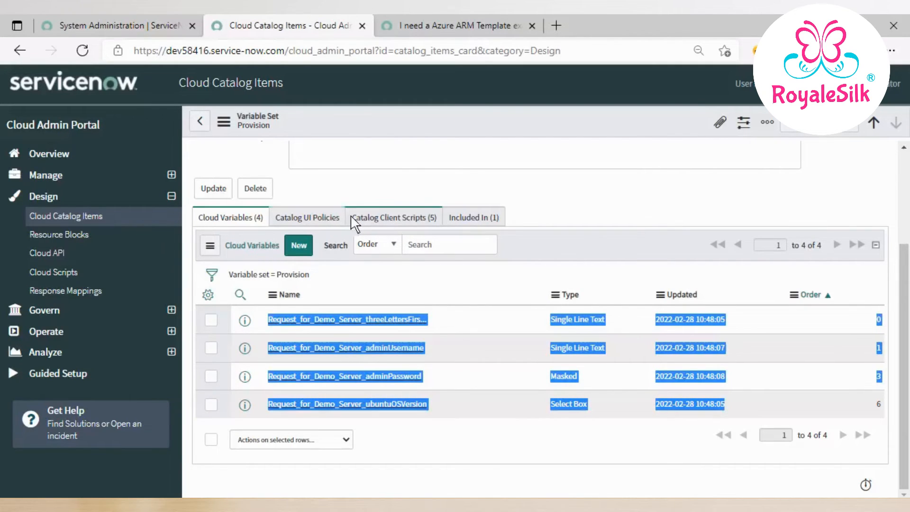
# Review the Provision variable set's catalog client scripts, including On submit validation, and return to its cloud variables.
pyautogui.click(389, 218)
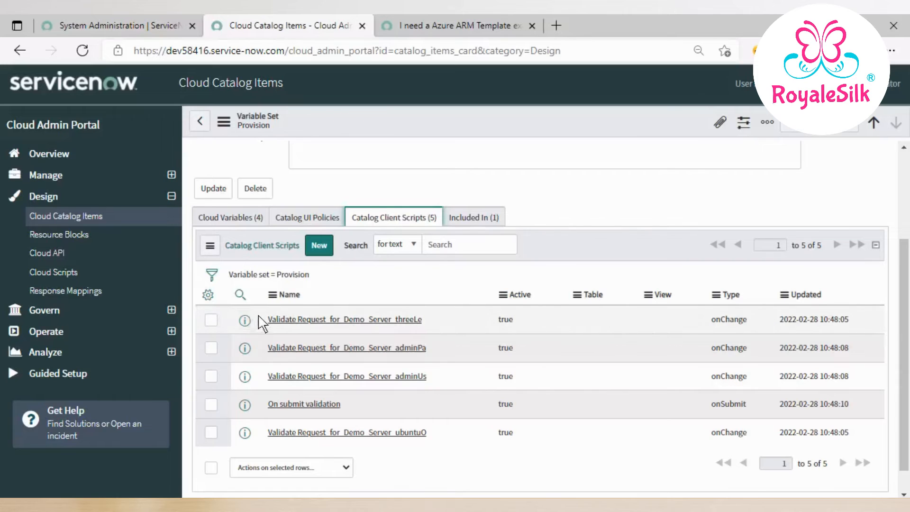
pyautogui.moveTo(267, 319); pyautogui.dragTo(852, 434)
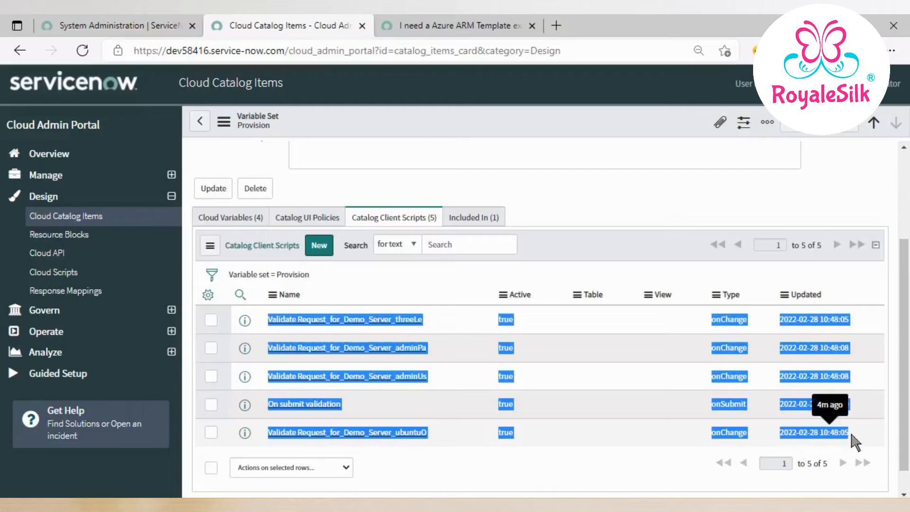
pyautogui.click(568, 455)
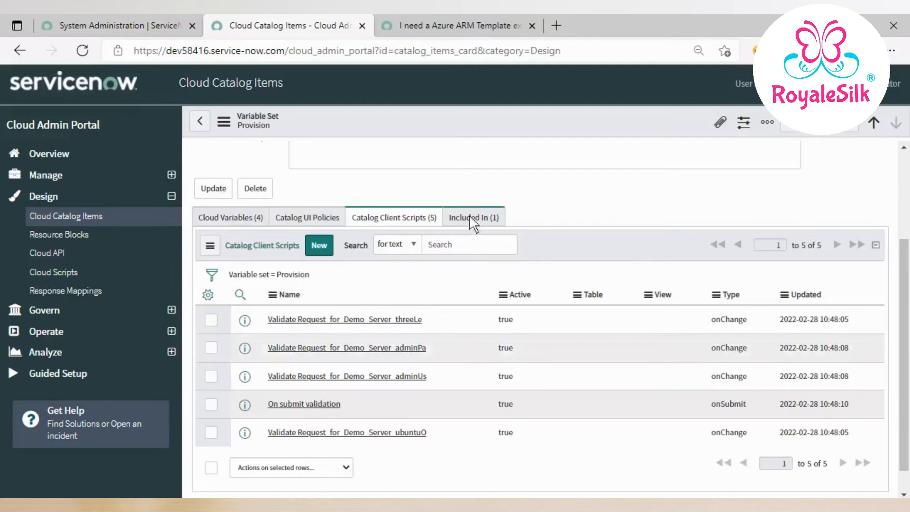
pyautogui.moveTo(267, 404); pyautogui.dragTo(354, 416)
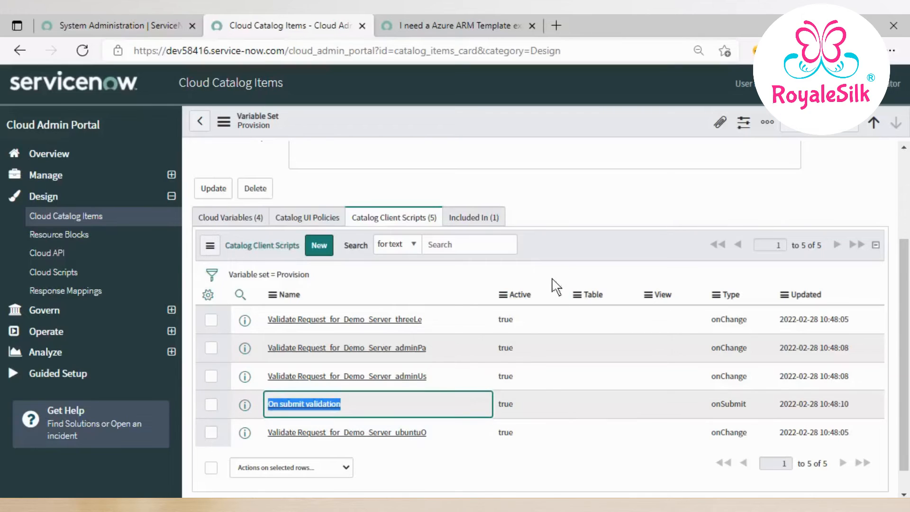
pyautogui.click(232, 218)
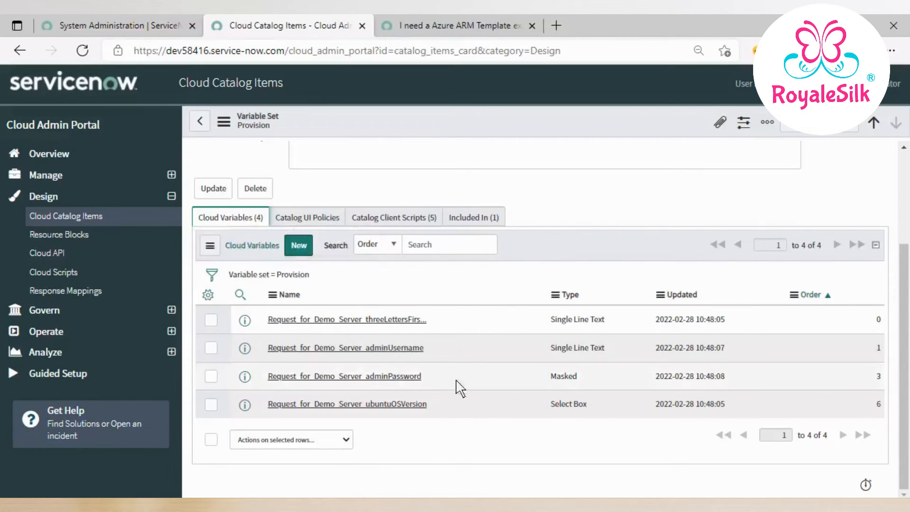
# Return from the Provision variable set to the Request for Demo Server catalog item and review its details and variable sets.
pyautogui.scroll(2, 450, 379)
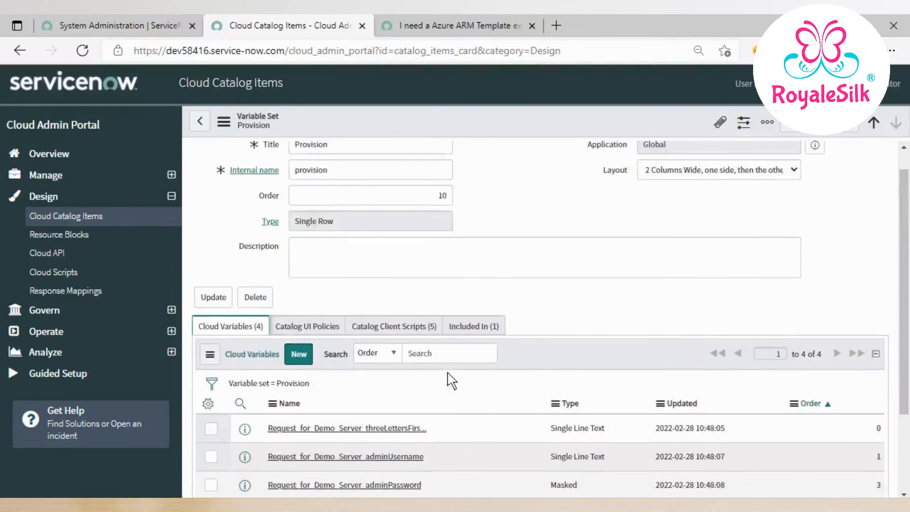
pyautogui.scroll(-2, 450, 380)
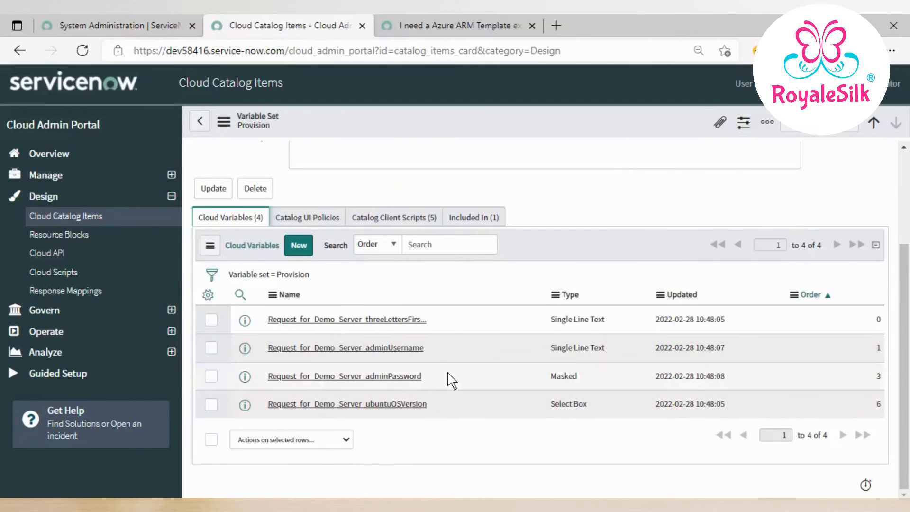
pyautogui.scroll(3, 451, 380)
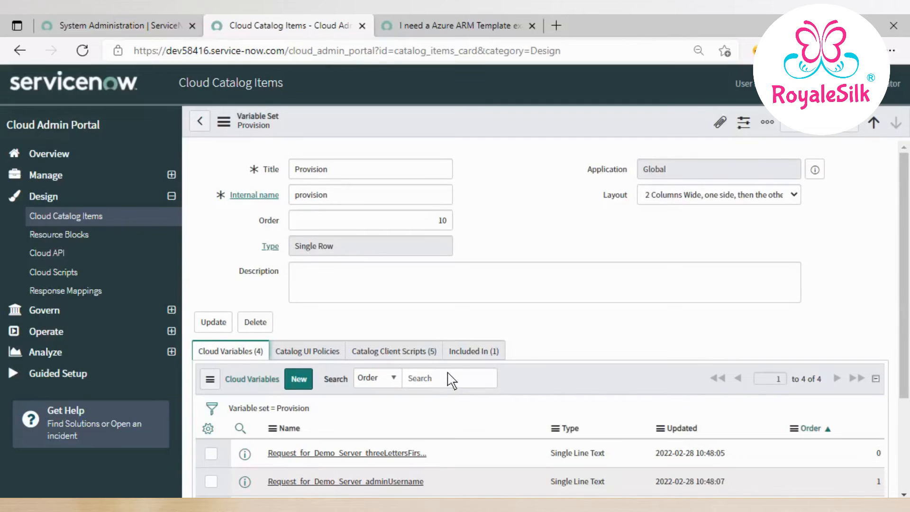
pyautogui.click(201, 124)
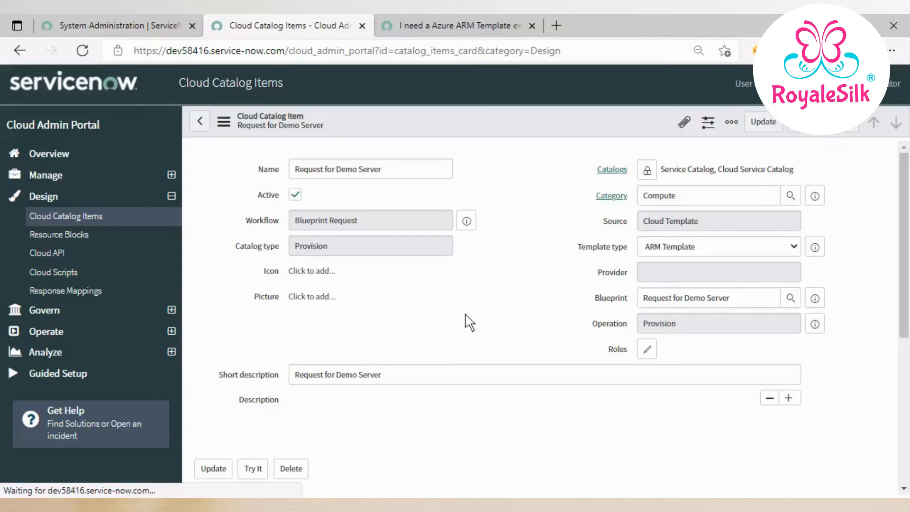
pyautogui.scroll(-5, 469, 322)
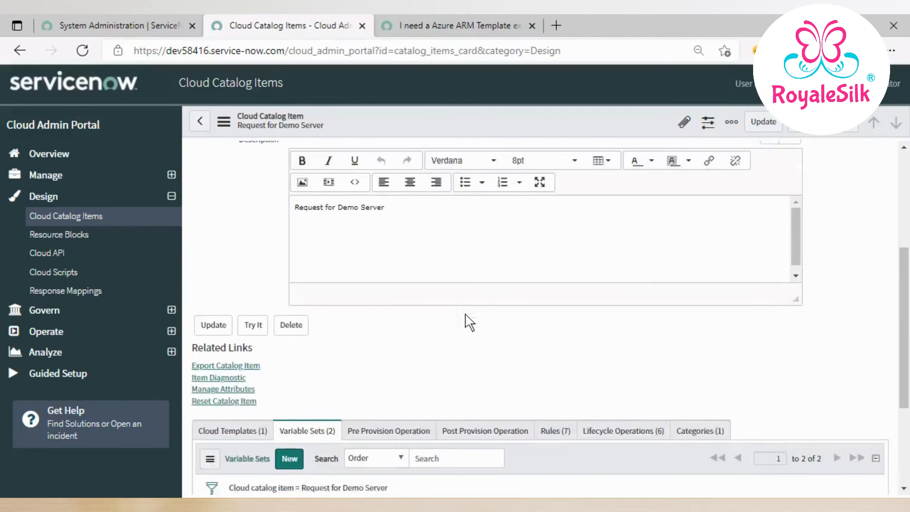
pyautogui.scroll(-3, 470, 322)
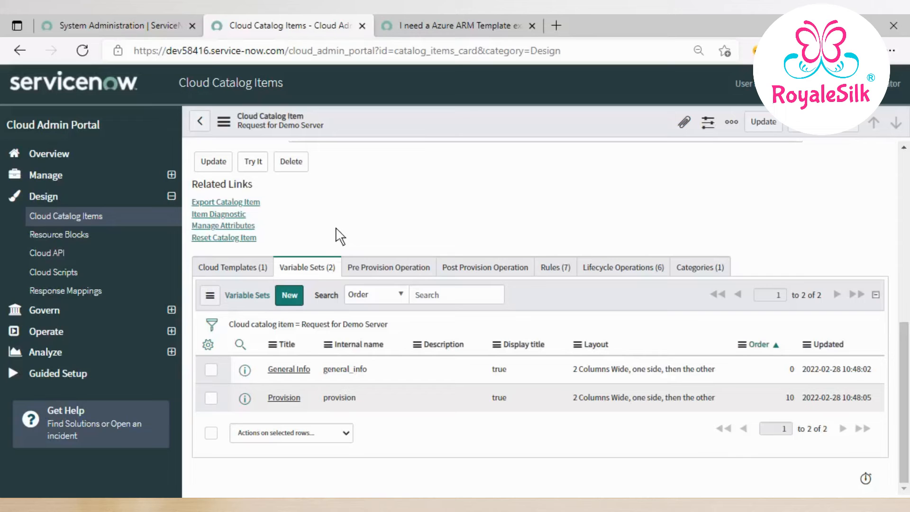
pyautogui.scroll(1, 340, 236)
pyautogui.scroll(7, 332, 258)
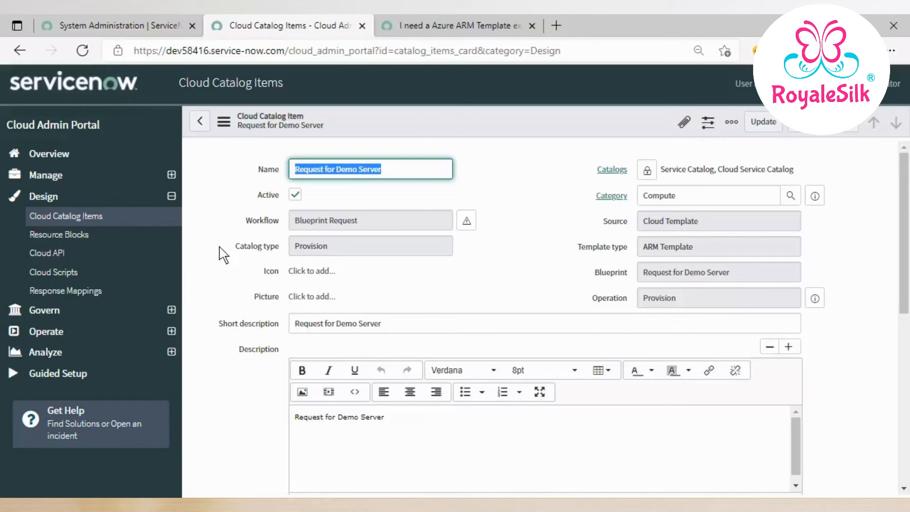
# Go to the Permissions list in the Govern section.
pyautogui.click(72, 197)
pyautogui.click(72, 196)
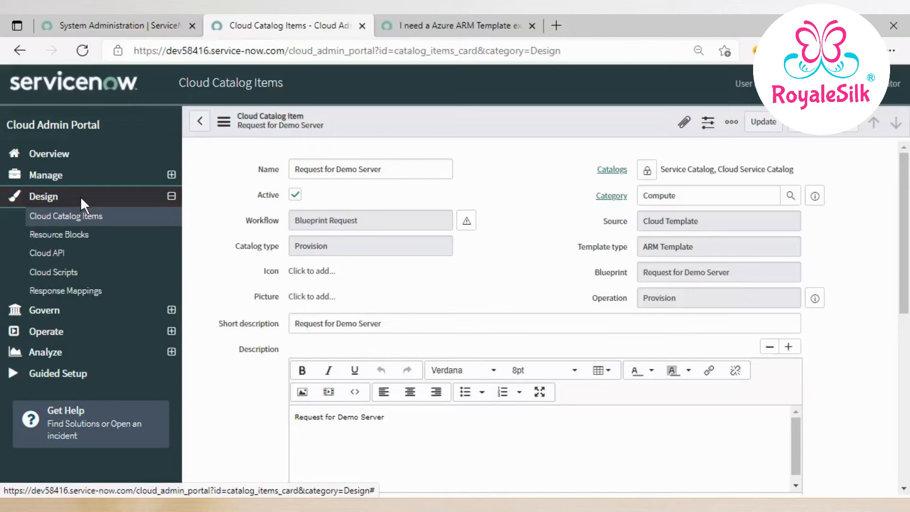
pyautogui.click(84, 202)
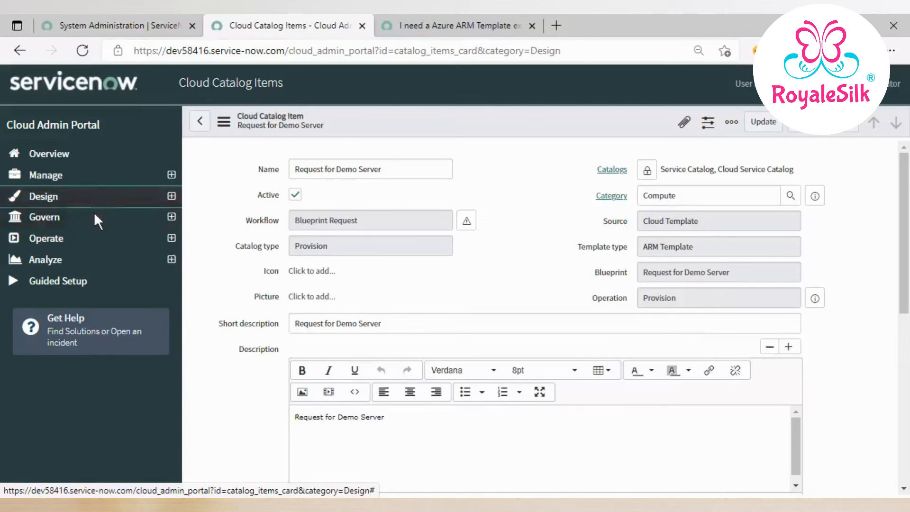
pyautogui.click(93, 216)
pyautogui.click(172, 294)
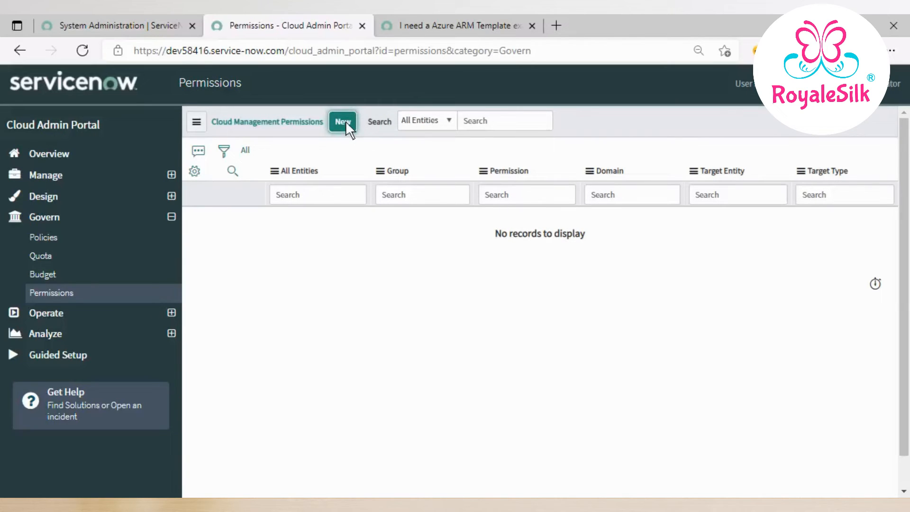
# Start a new cloud management permission with target type Cloud Account [cmdb_ci_cmp_cloud_account] and group Cloud Operator Group.
pyautogui.click(344, 122)
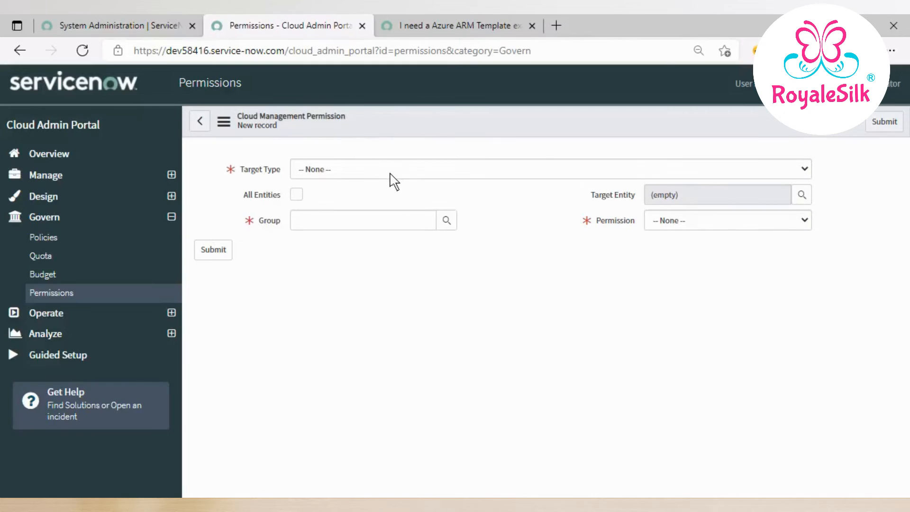
pyautogui.click(391, 174)
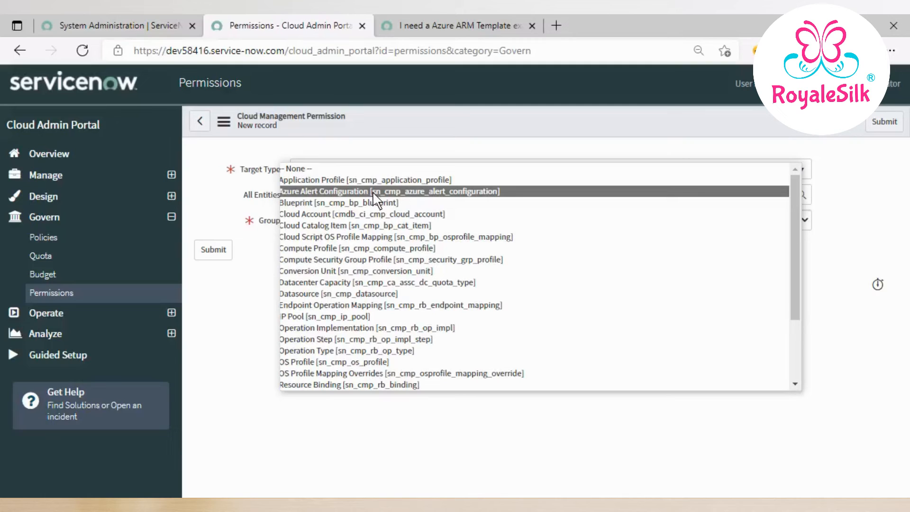
pyautogui.click(398, 216)
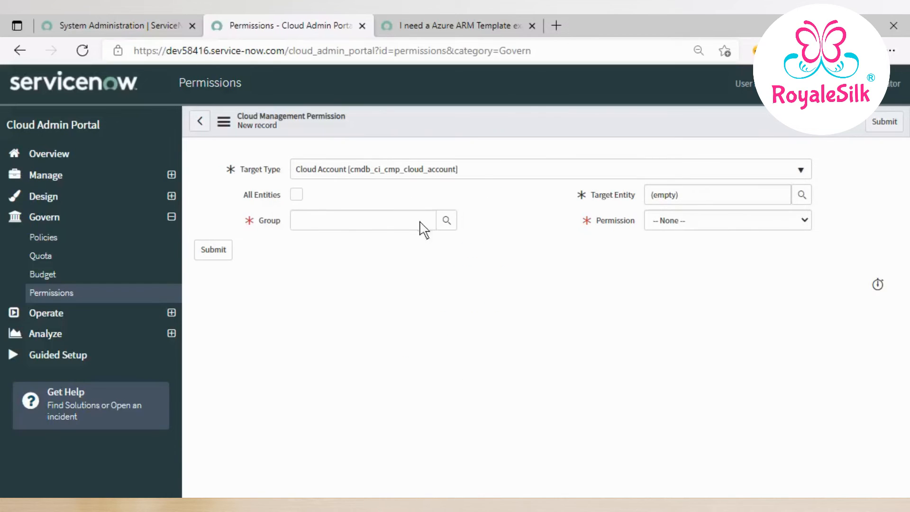
pyautogui.click(446, 221)
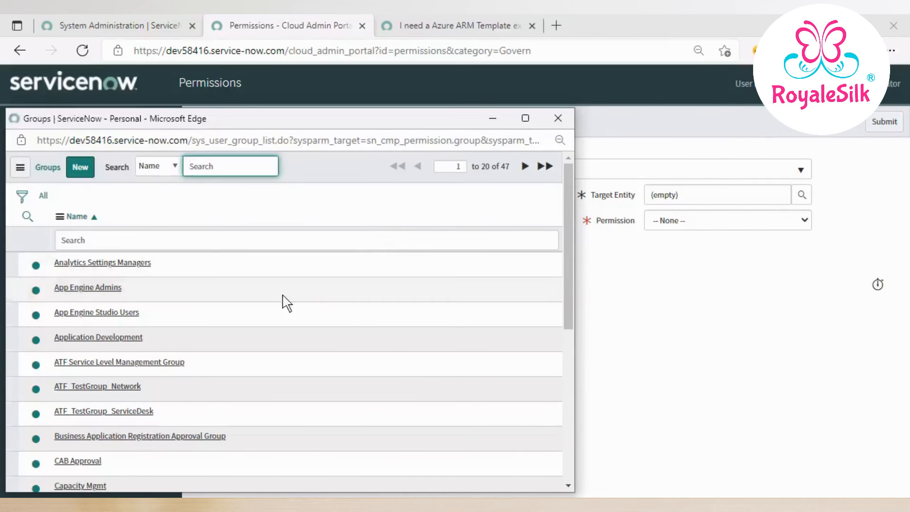
pyautogui.scroll(-2, 282, 300)
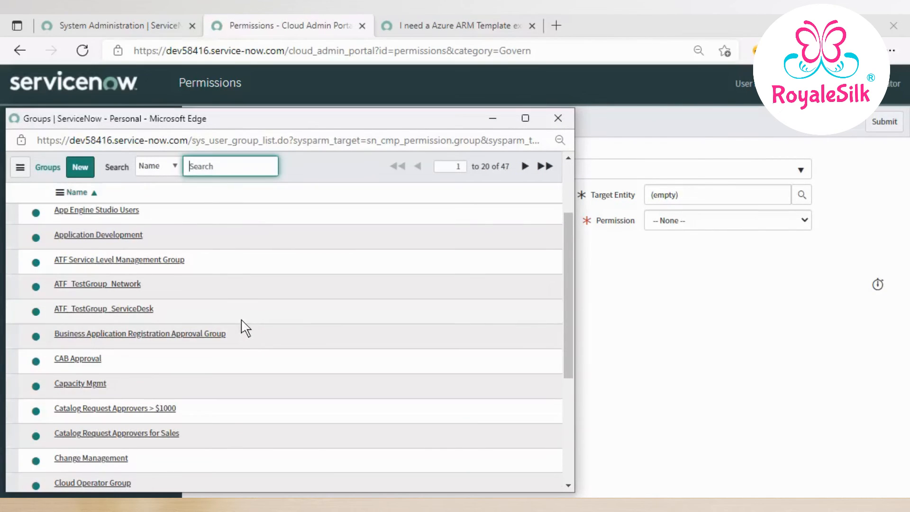
pyautogui.scroll(-4, 244, 331)
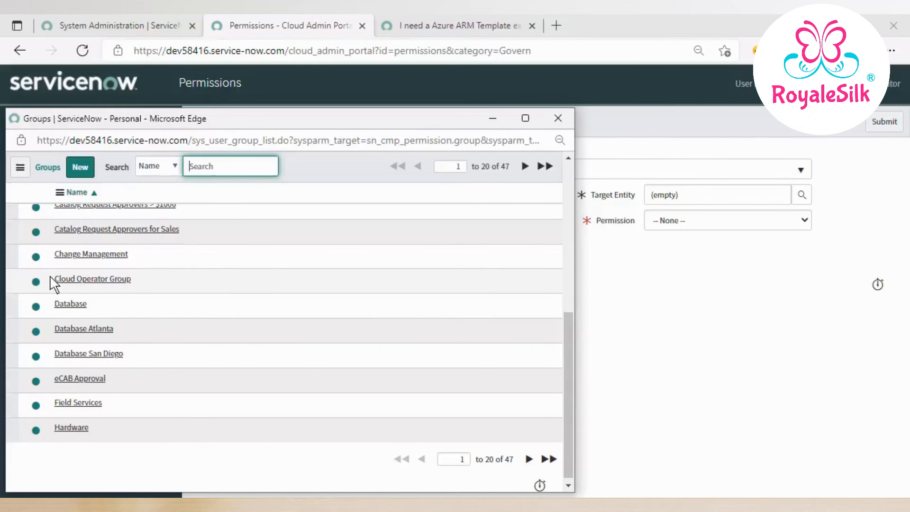
pyautogui.moveTo(49, 280); pyautogui.dragTo(152, 279)
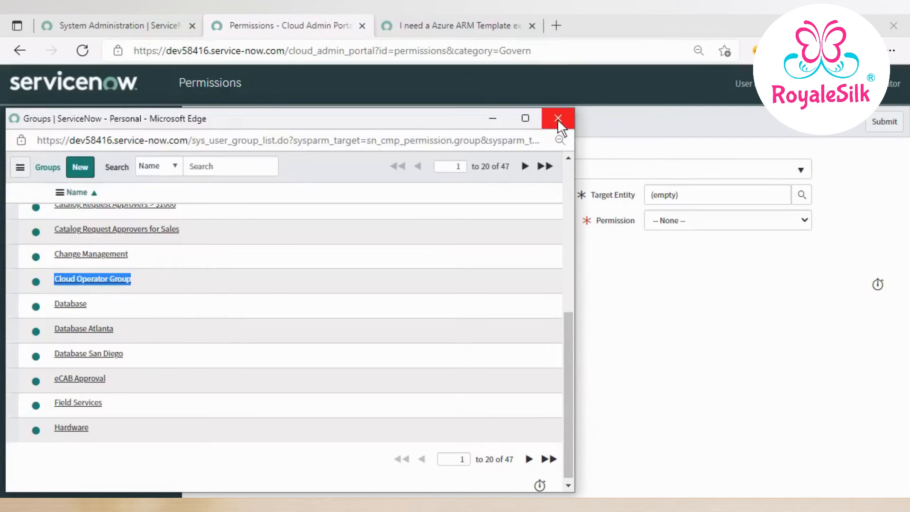
pyautogui.click(105, 279)
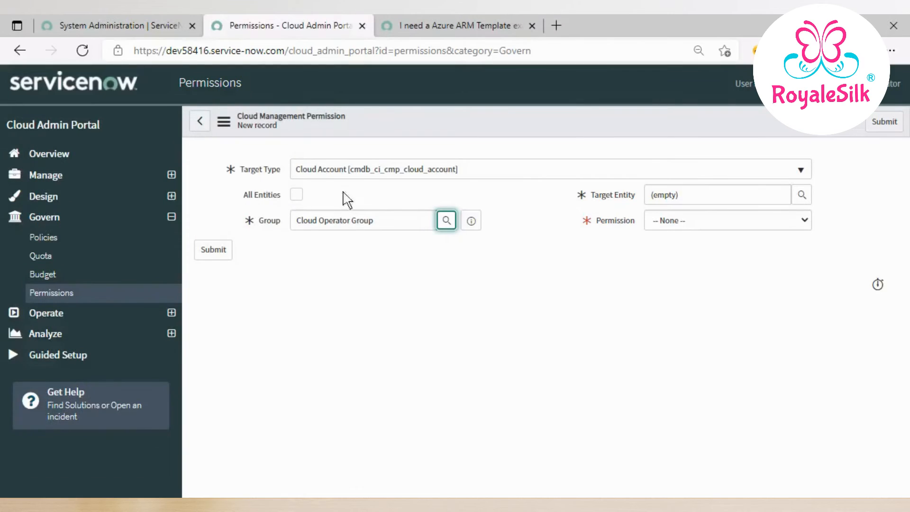
# Apply the permission to all entities, set its permission level to All, and submit the record.
pyautogui.click(297, 195)
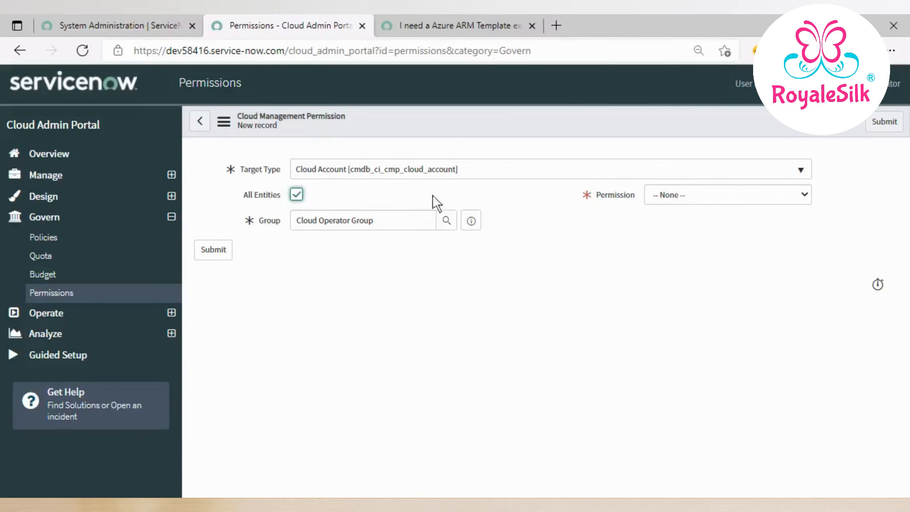
pyautogui.click(729, 197)
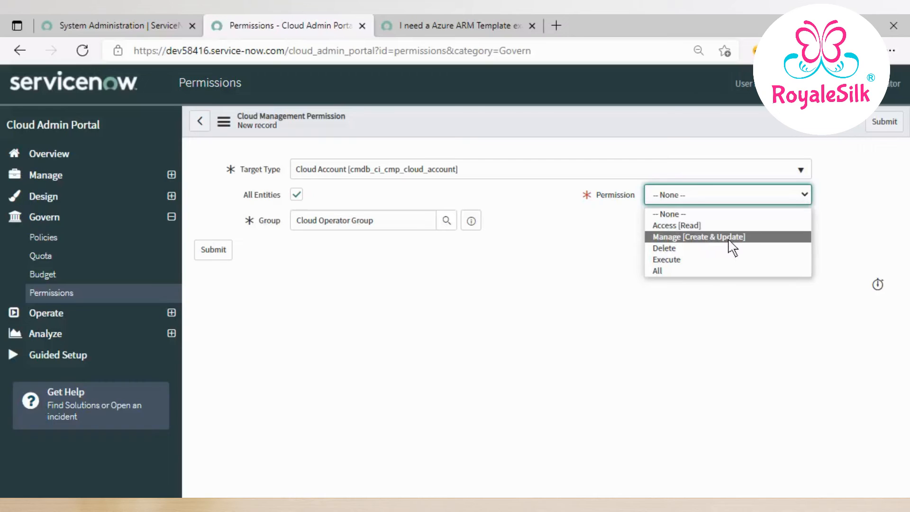
pyautogui.click(693, 271)
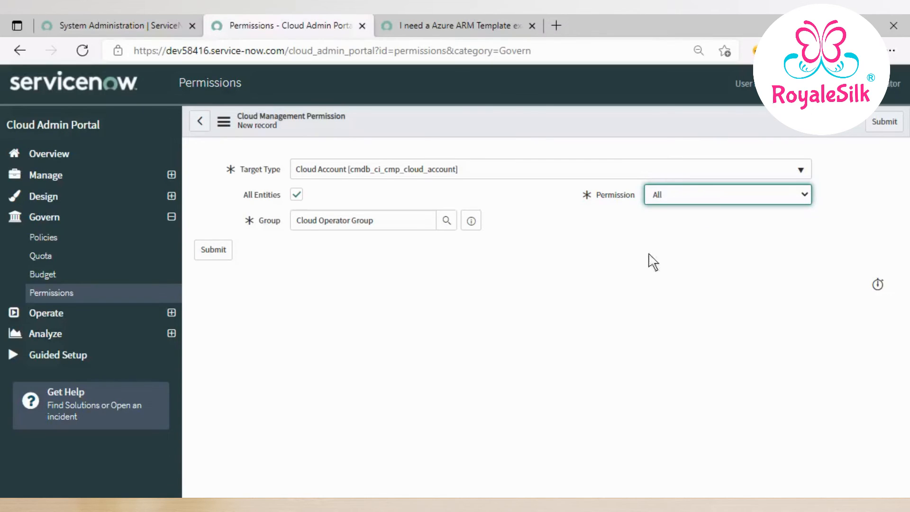
pyautogui.click(213, 250)
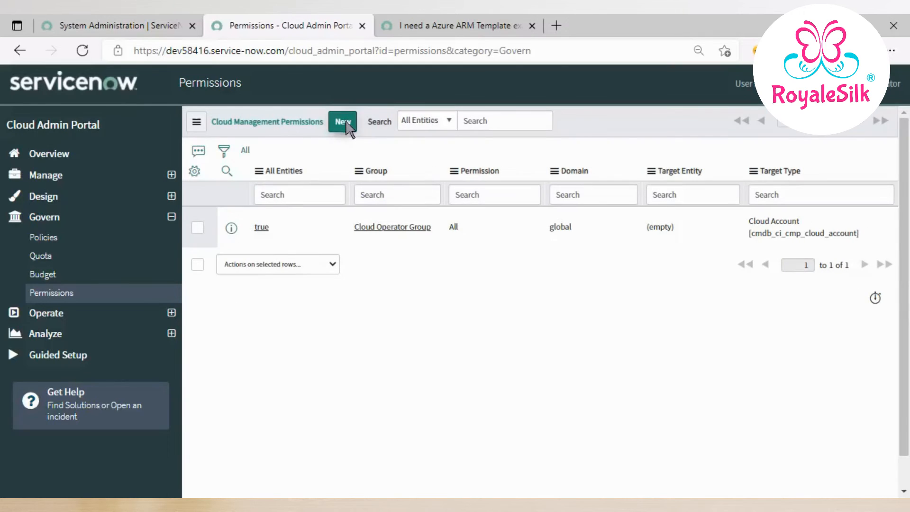
# Open another new permission record to view its target types, and look over the entries of the Operate section.
pyautogui.click(345, 121)
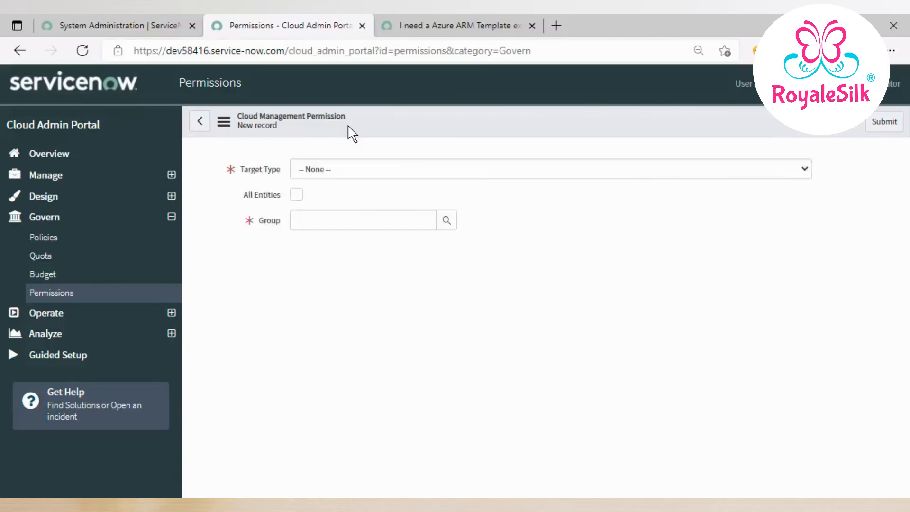
pyautogui.click(424, 173)
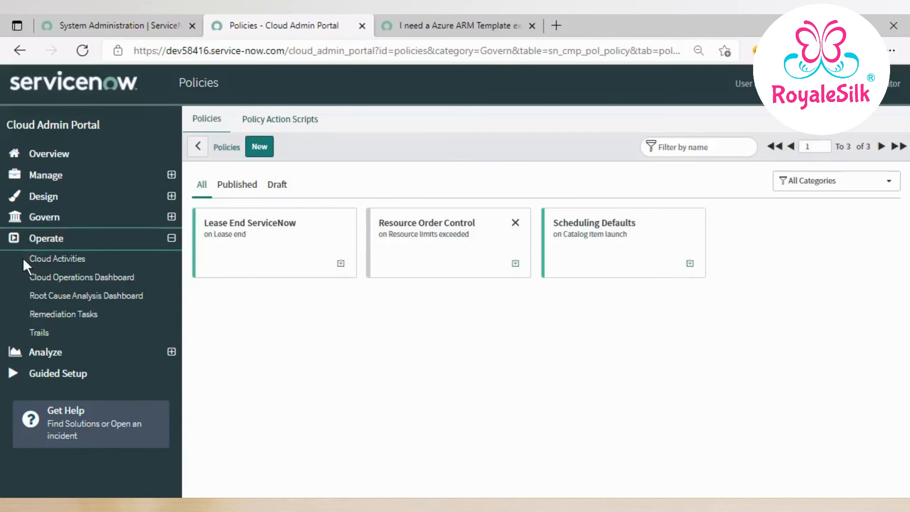
pyautogui.moveTo(23, 257); pyautogui.dragTo(98, 265)
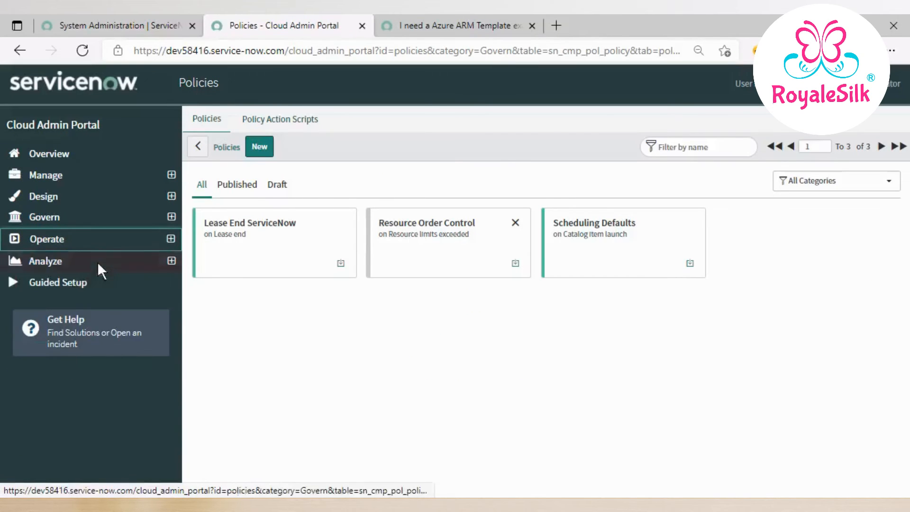
pyautogui.click(77, 238)
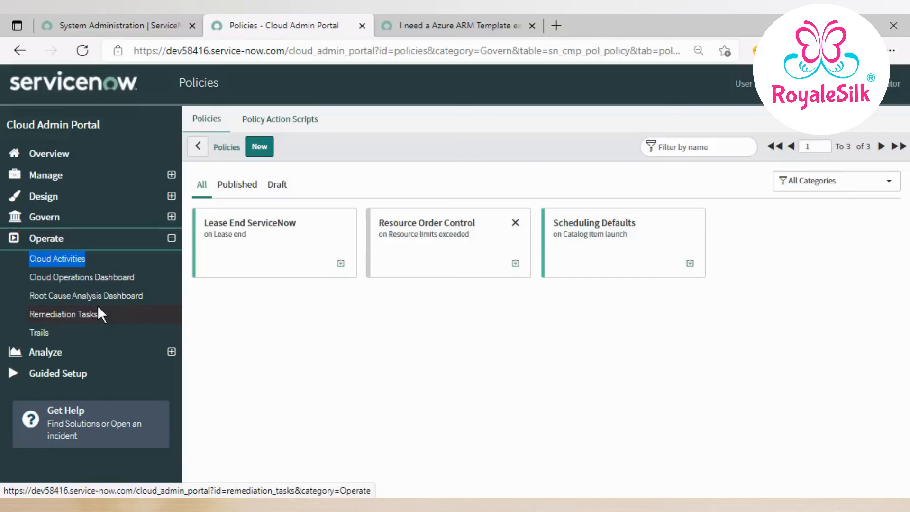
# Open Trails in the Operate section and examine the cloud orchestration trail records, including the Request Item column.
pyautogui.click(43, 332)
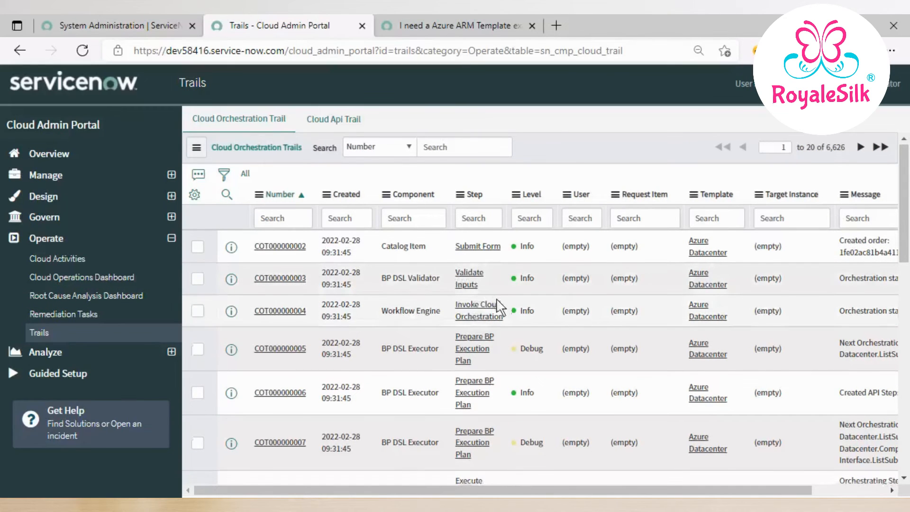
pyautogui.scroll(-4, 475, 310)
pyautogui.scroll(4, 500, 309)
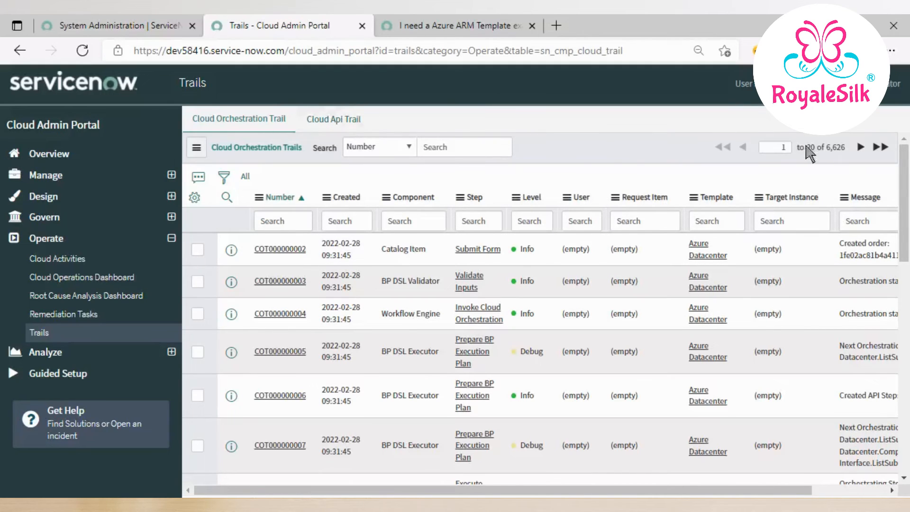
pyautogui.moveTo(808, 148); pyautogui.dragTo(849, 148)
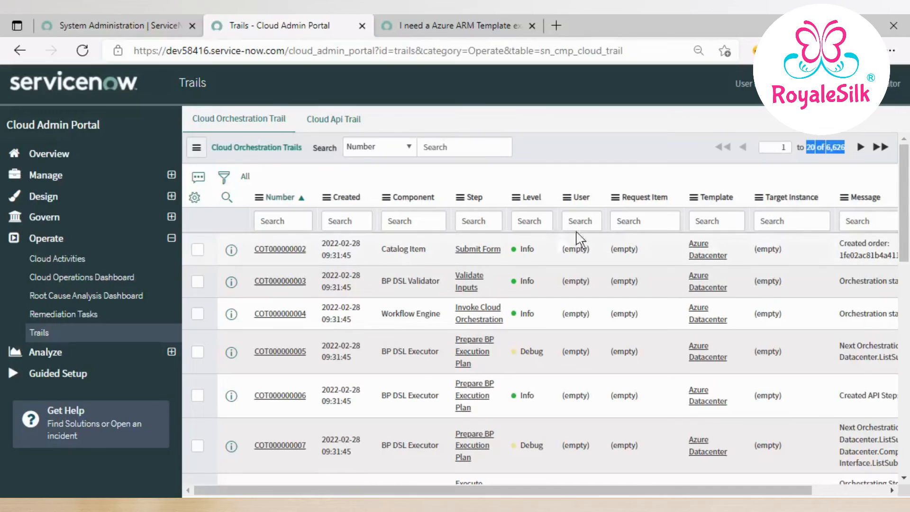
pyautogui.click(652, 222)
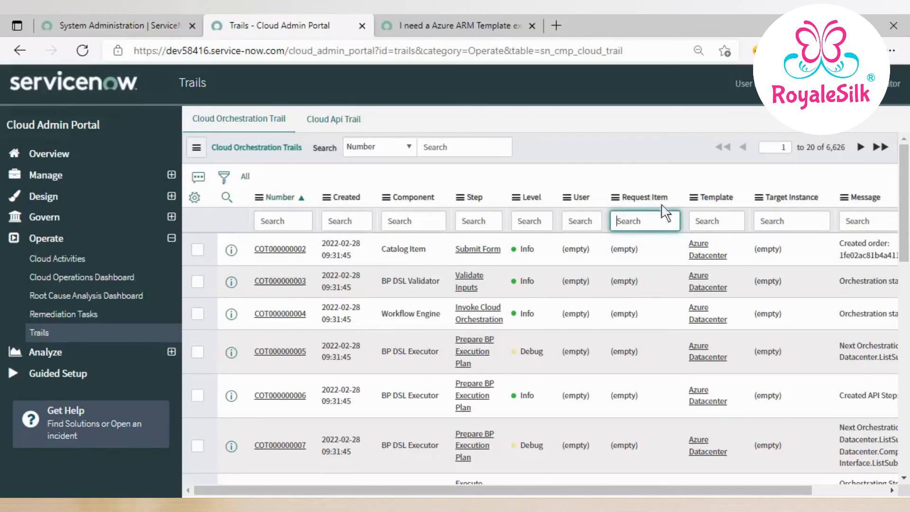
pyautogui.moveTo(616, 197); pyautogui.dragTo(675, 200)
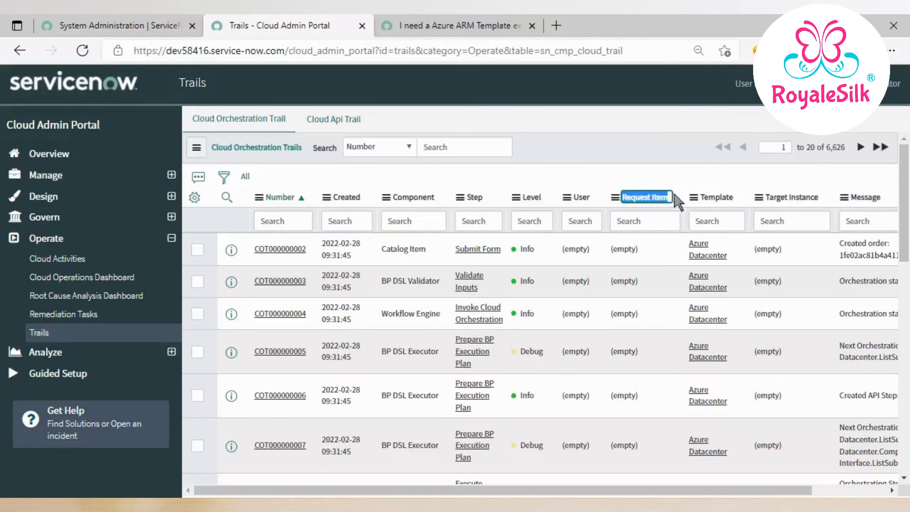
pyautogui.scroll(-5, 635, 306)
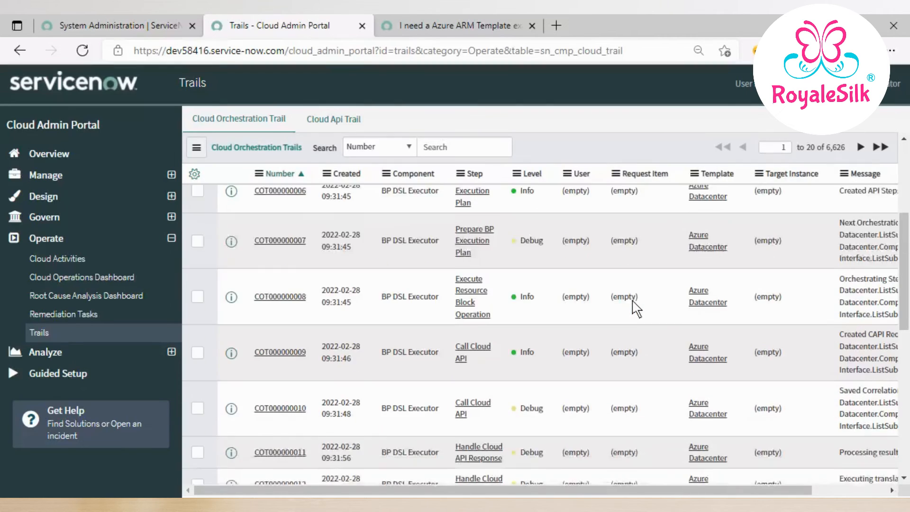
pyautogui.scroll(-10, 635, 306)
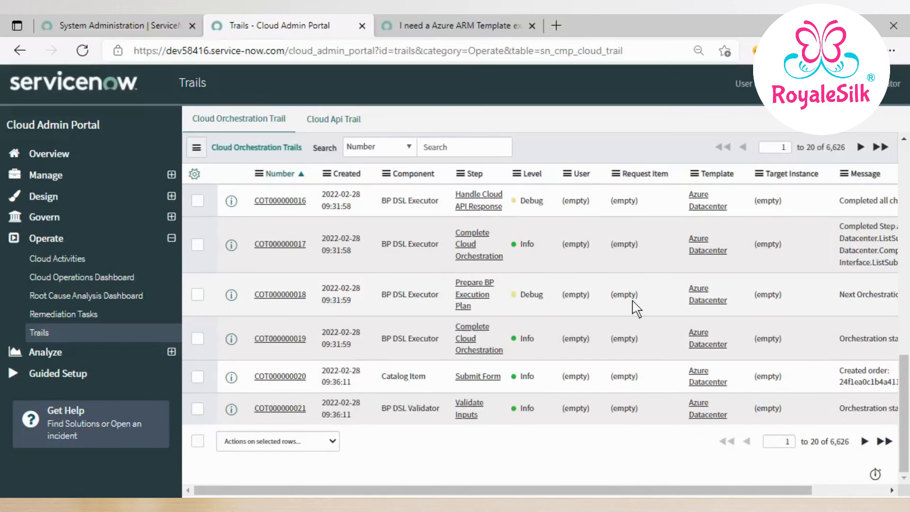
pyautogui.scroll(15, 634, 308)
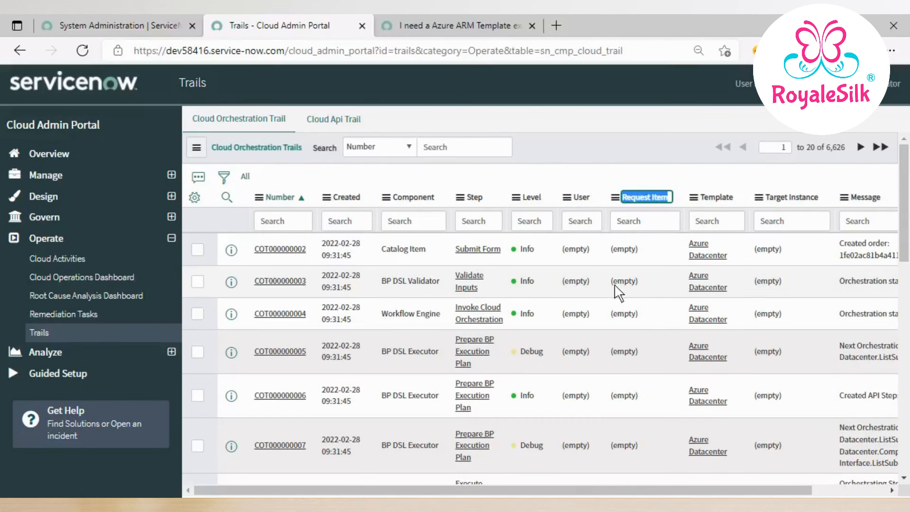
pyautogui.scroll(-10, 592, 302)
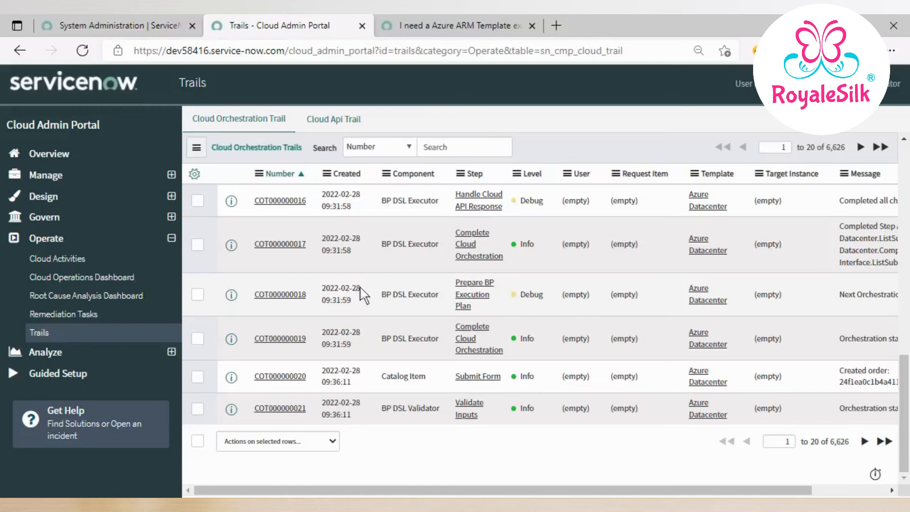
# Group the cloud orchestration trails by Level and expand the Error group.
pyautogui.scroll(8, 411, 295)
pyautogui.scroll(4, 414, 295)
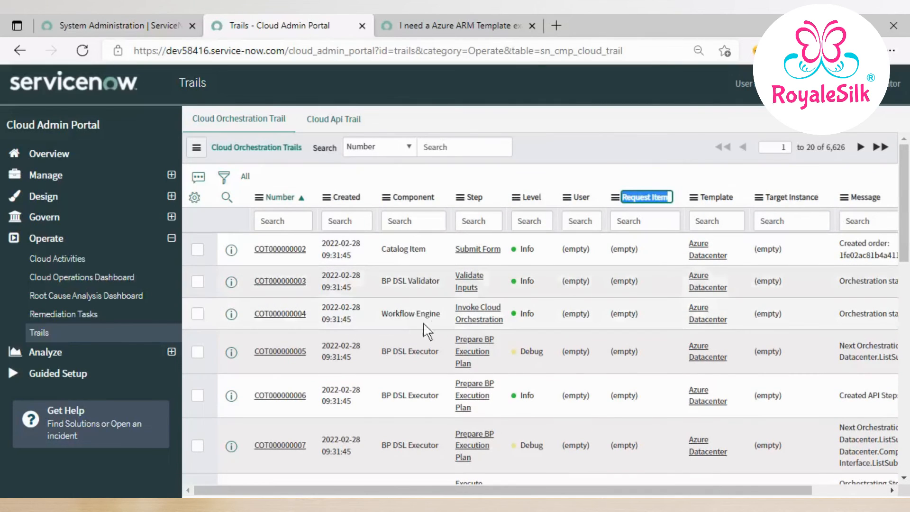
pyautogui.rightClick(540, 201)
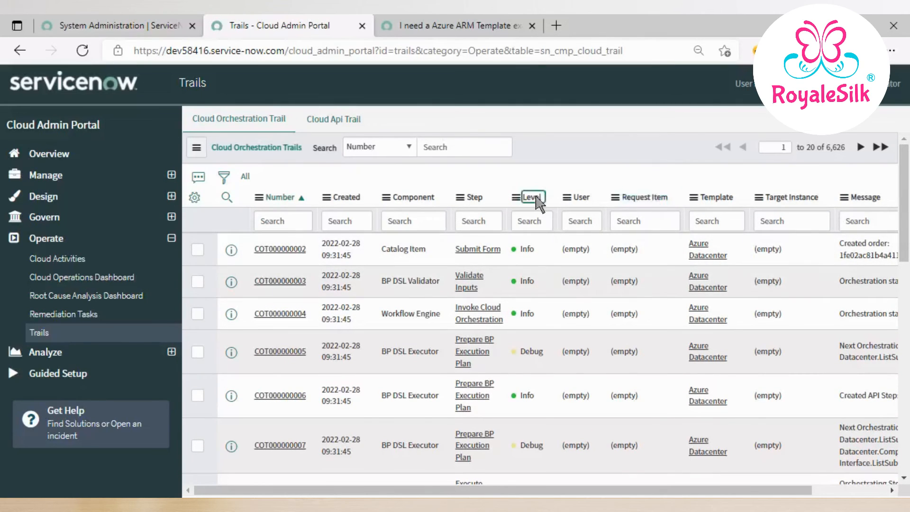
pyautogui.click(578, 250)
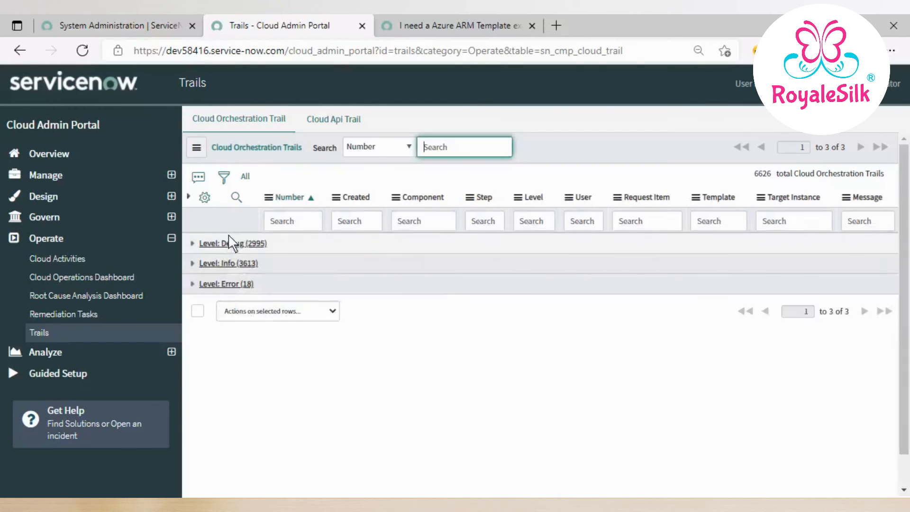
pyautogui.click(193, 284)
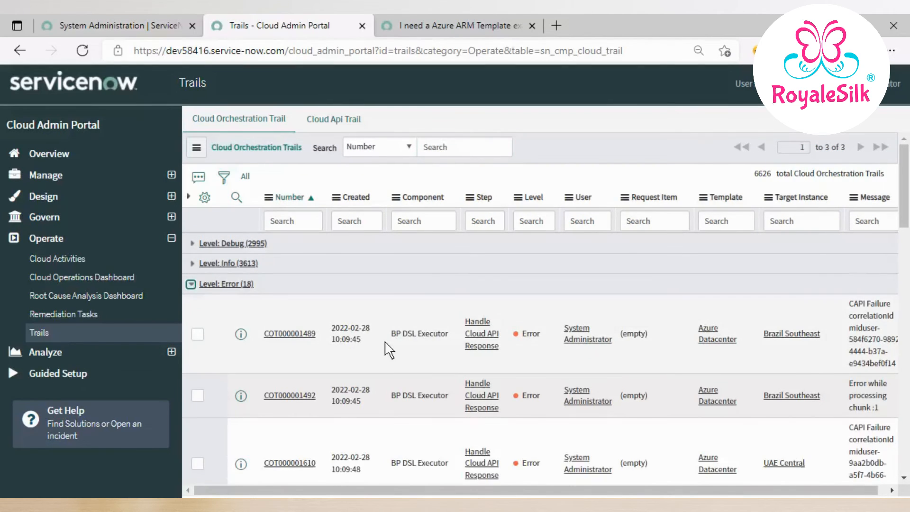
# Look through the Error-level trails and open record COT000001489 in a separate browser tab.
pyautogui.scroll(-3, 387, 346)
pyautogui.scroll(2, 413, 317)
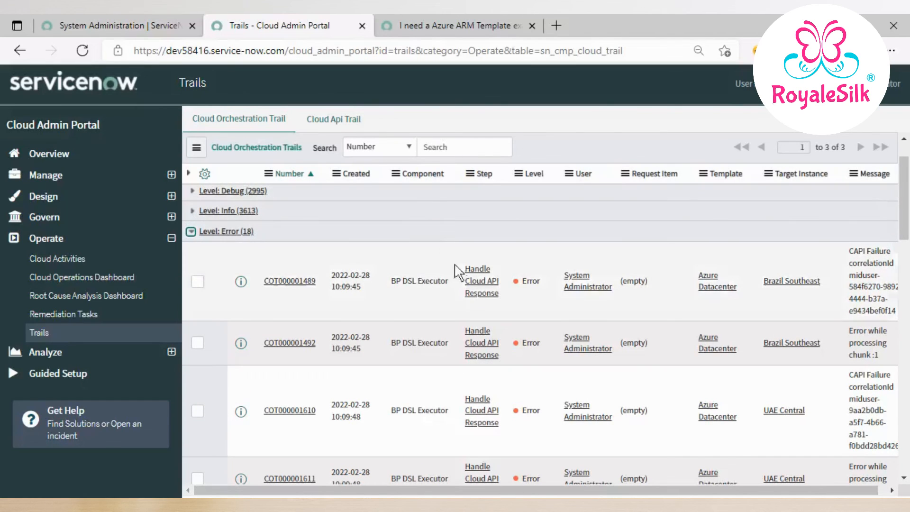
pyautogui.scroll(-2, 505, 306)
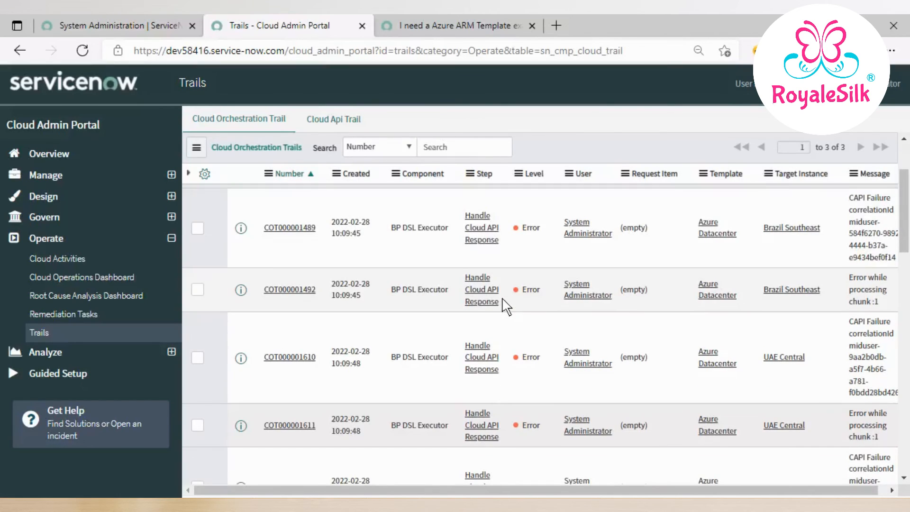
pyautogui.scroll(-6, 508, 307)
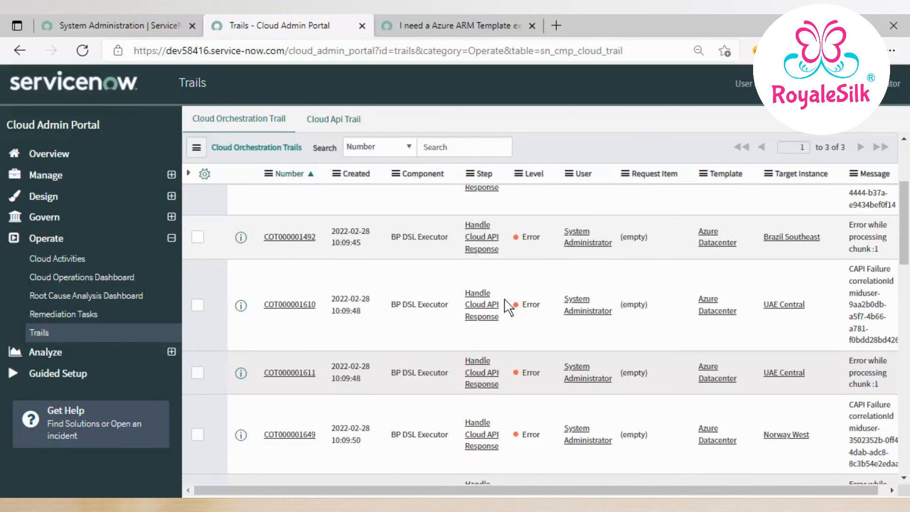
pyautogui.scroll(-4, 506, 306)
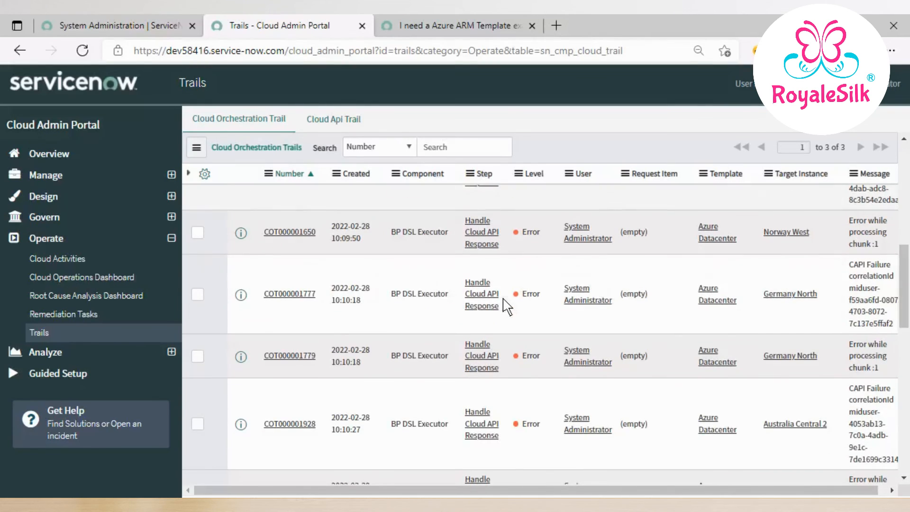
pyautogui.scroll(8, 510, 304)
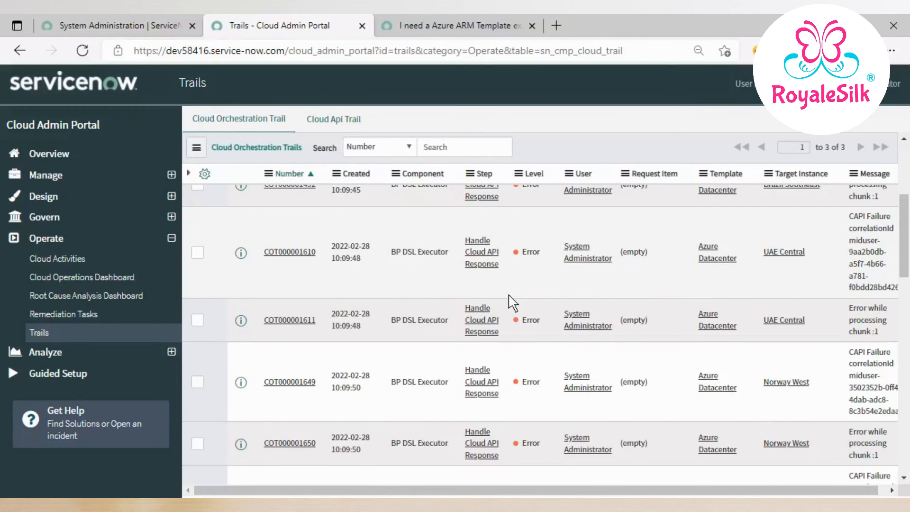
pyautogui.scroll(5, 512, 303)
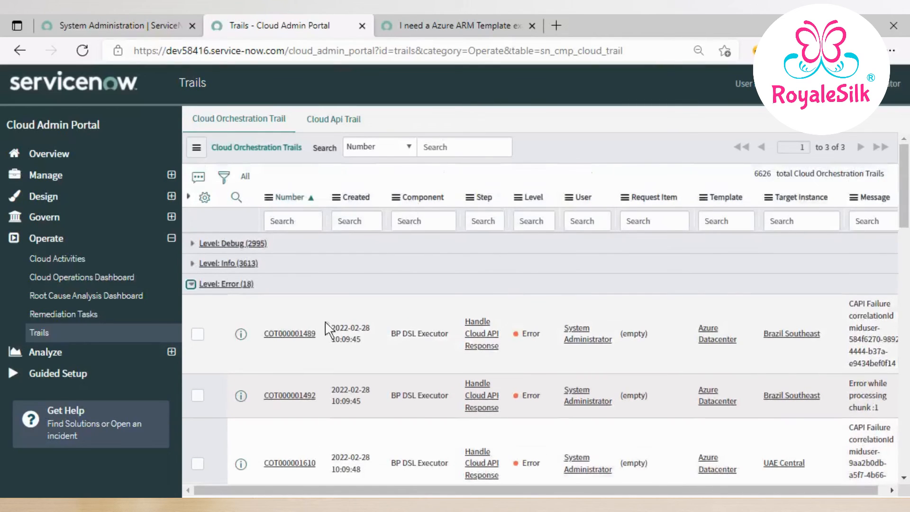
pyautogui.rightClick(288, 335)
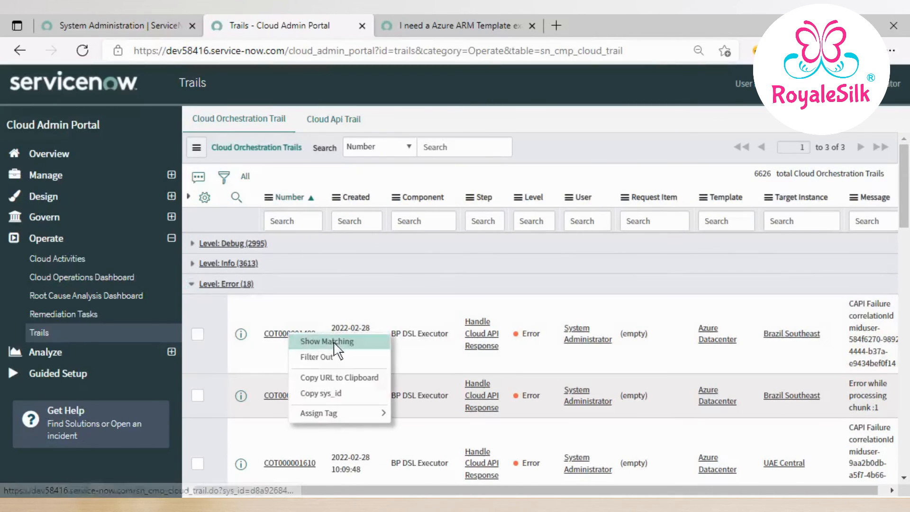
pyautogui.rightClick(241, 333)
pyautogui.click(325, 71)
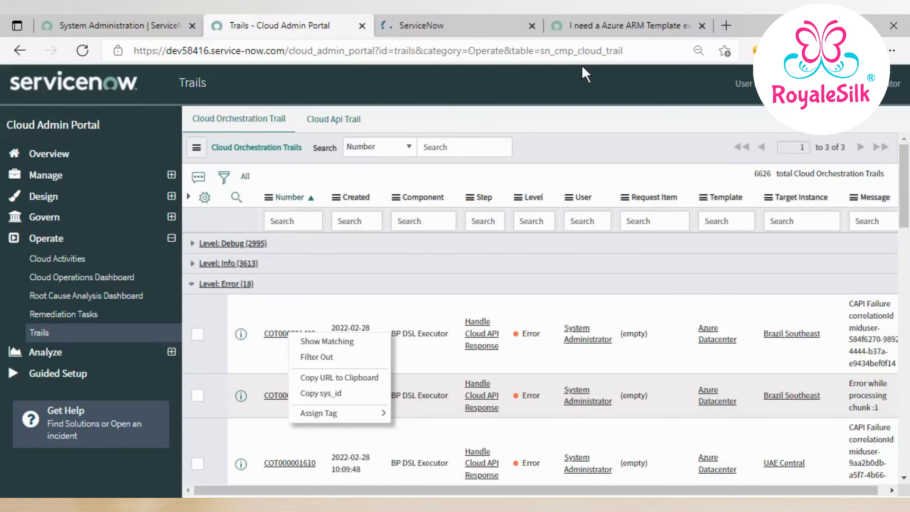
pyautogui.hotkey('ctrl', 'Tab')
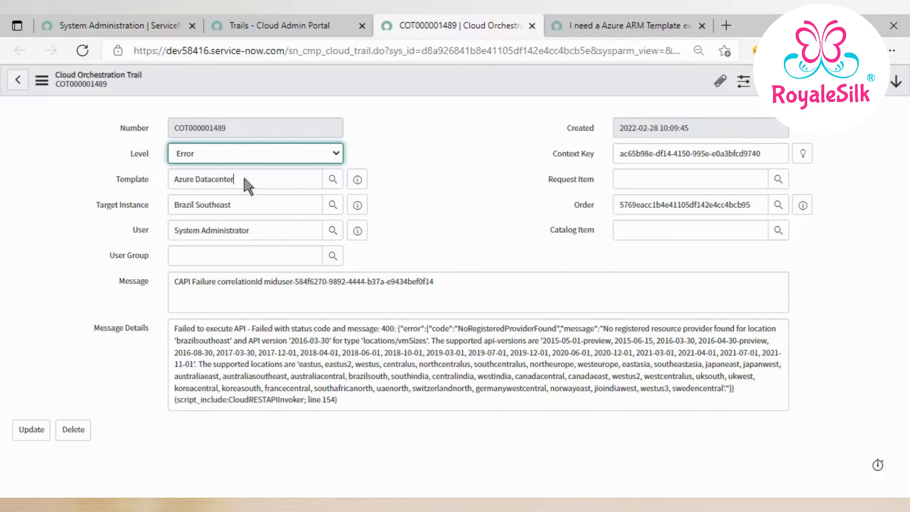
# Examine the Template, Message and Message Details fields of the opened orchestration trail record.
pyautogui.moveTo(235, 180); pyautogui.dragTo(164, 173)
pyautogui.click(425, 240)
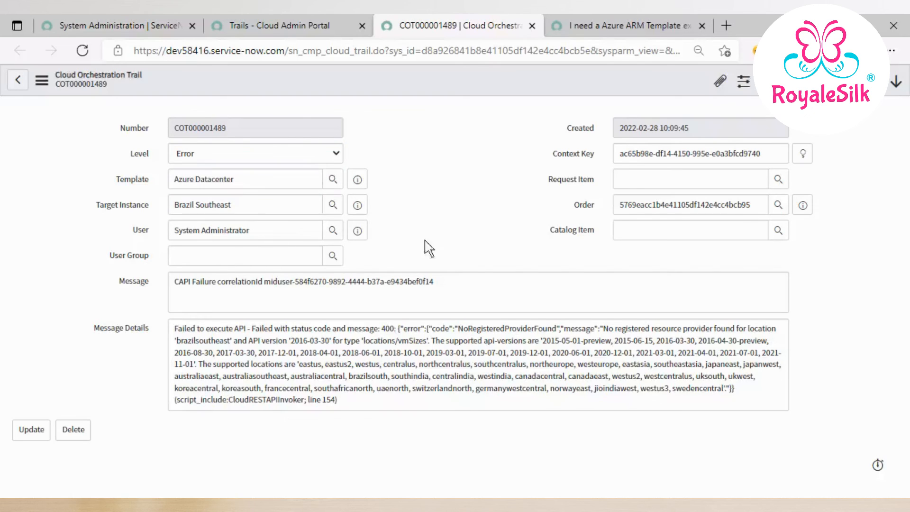
pyautogui.moveTo(174, 281); pyautogui.dragTo(352, 289)
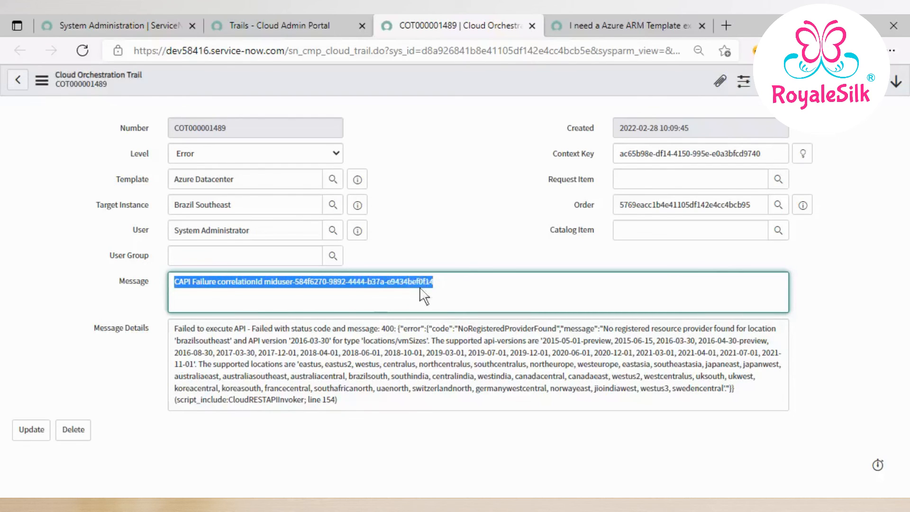
pyautogui.moveTo(175, 329); pyautogui.dragTo(656, 410)
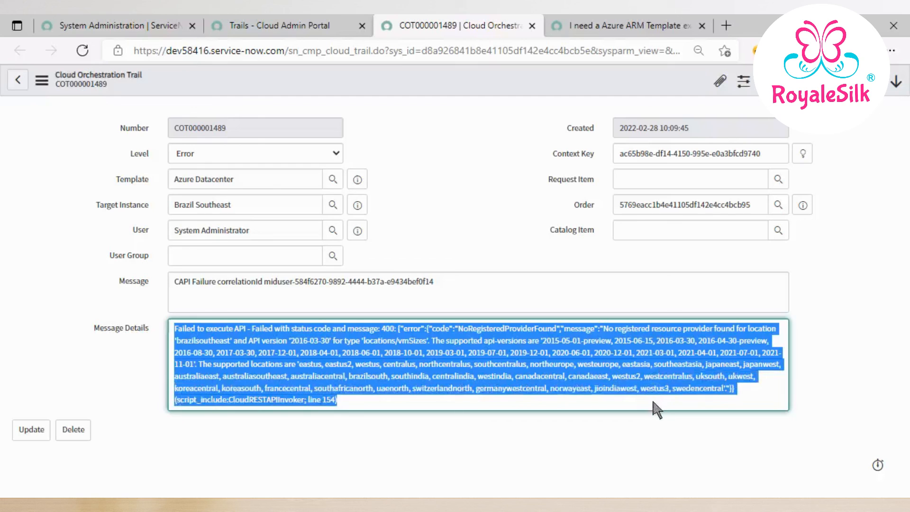
pyautogui.click(522, 245)
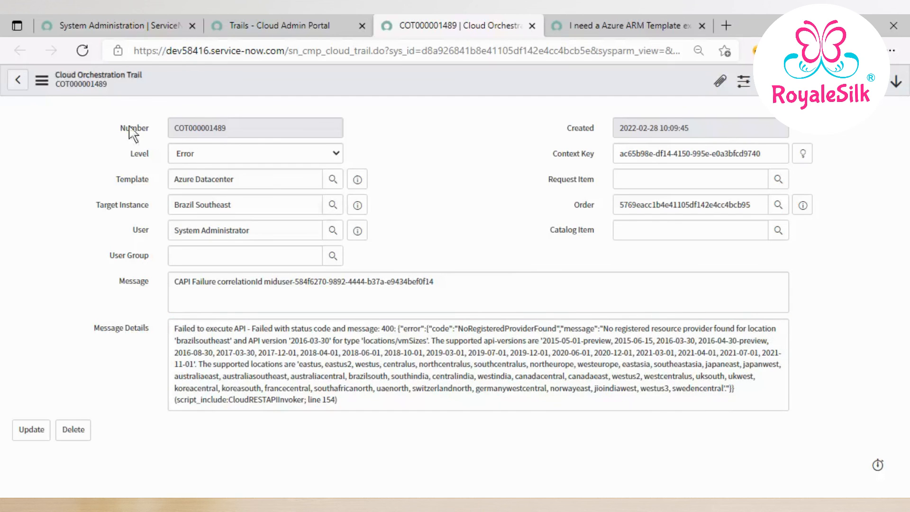
# Return to the orchestration trails list, collapse the Error group, and remove the grouping by Level.
pyautogui.click(226, 26)
pyautogui.click(401, 282)
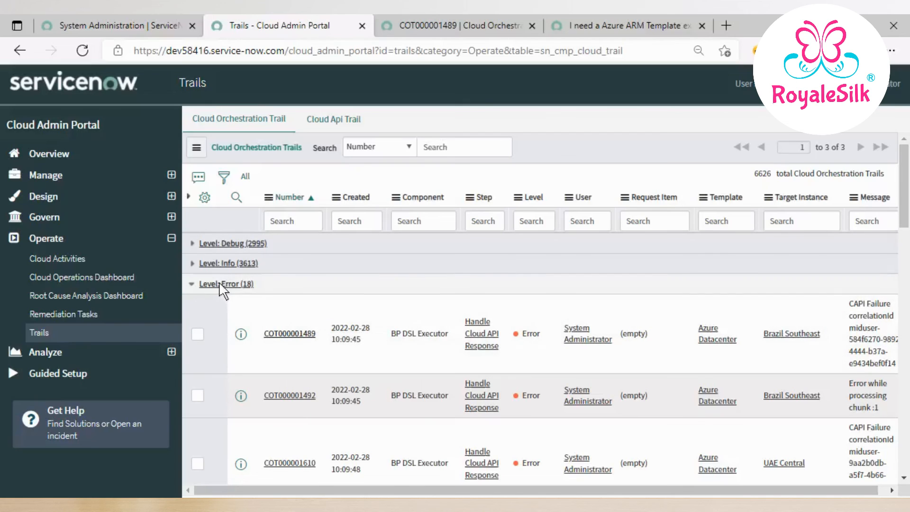
pyautogui.click(193, 284)
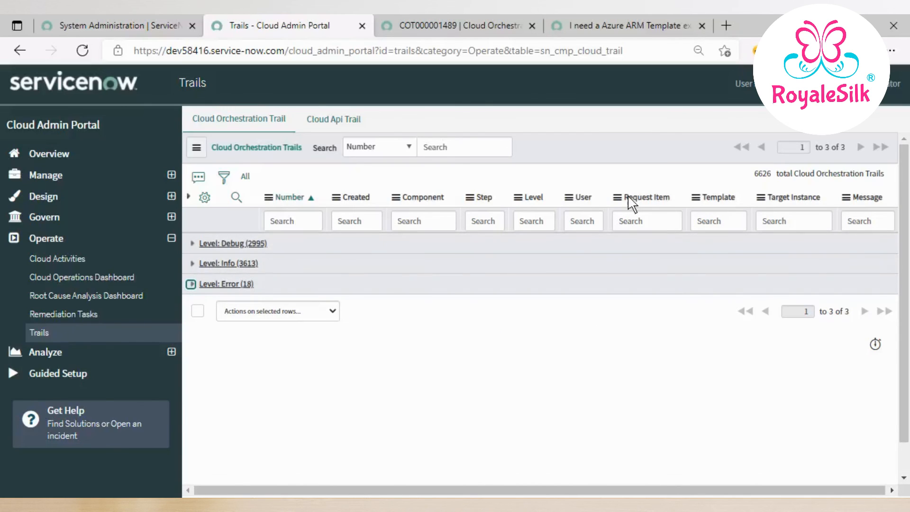
pyautogui.moveTo(625, 197); pyautogui.dragTo(675, 200)
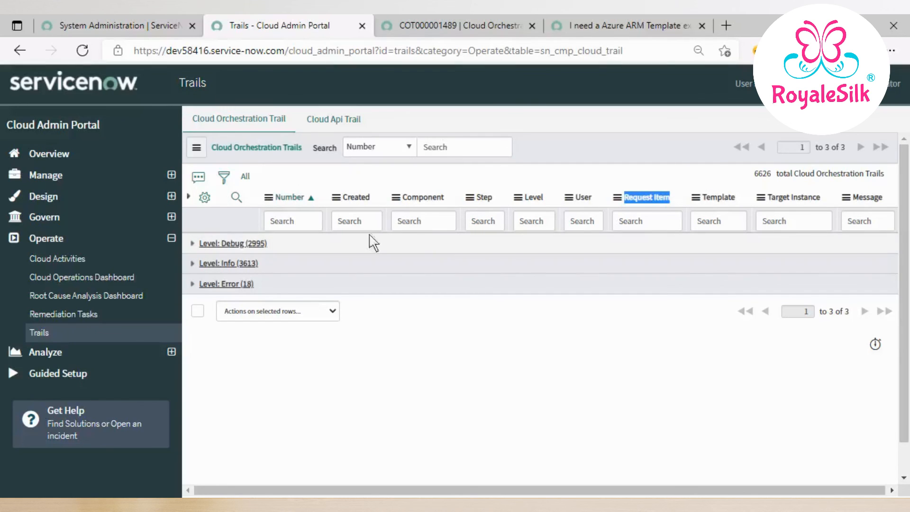
pyautogui.click(520, 171)
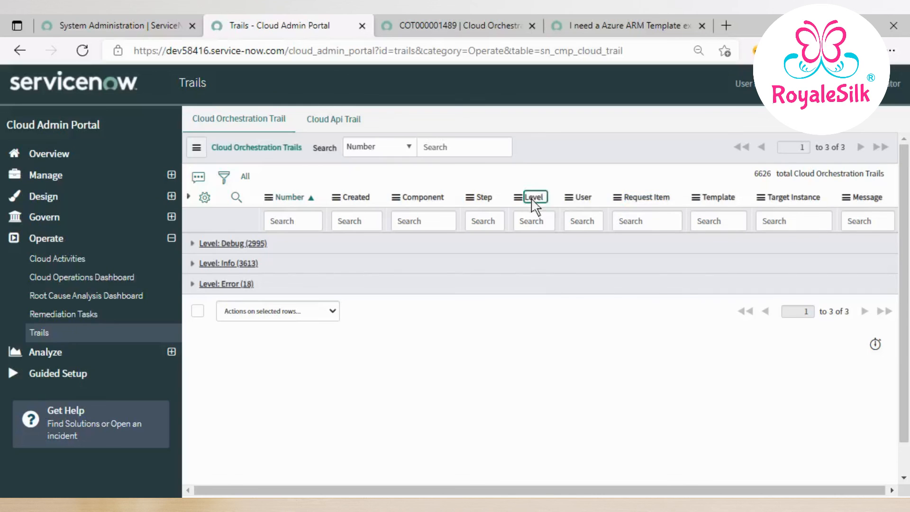
pyautogui.rightClick(533, 199)
pyautogui.click(558, 238)
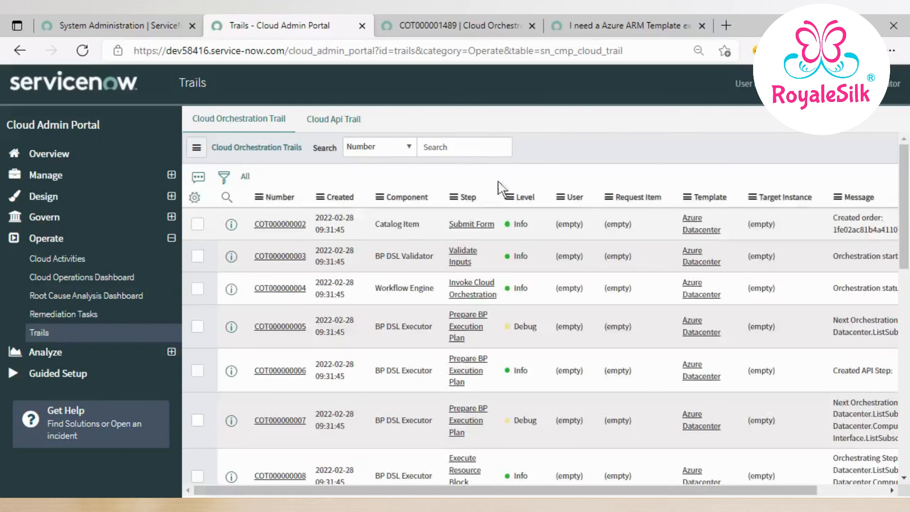
# Open the Cloud Api Trail list and examine the first record's Mid name, Route Status and Input parameters.
pyautogui.click(327, 119)
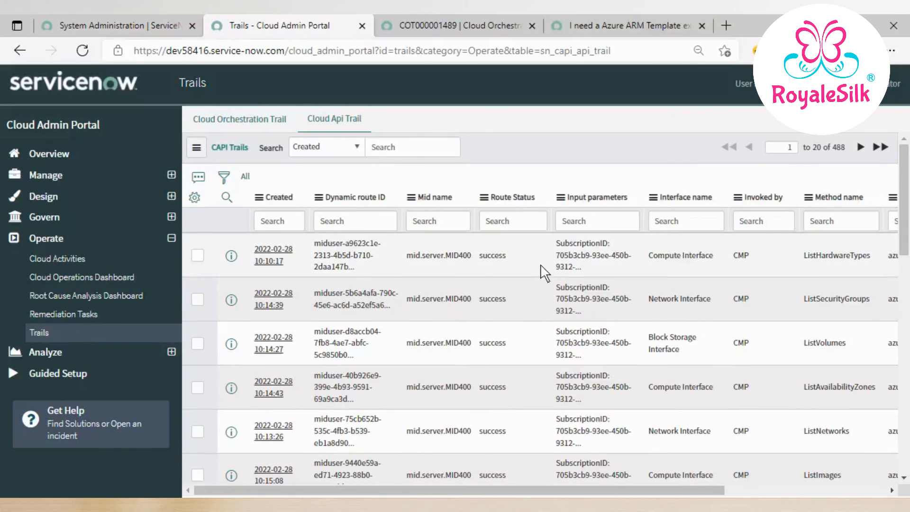
pyautogui.scroll(-3, 547, 292)
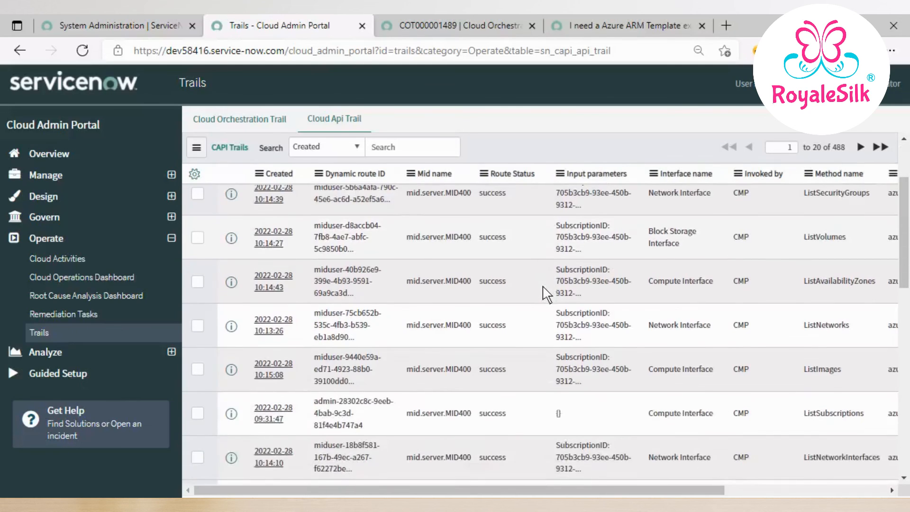
pyautogui.scroll(3, 545, 287)
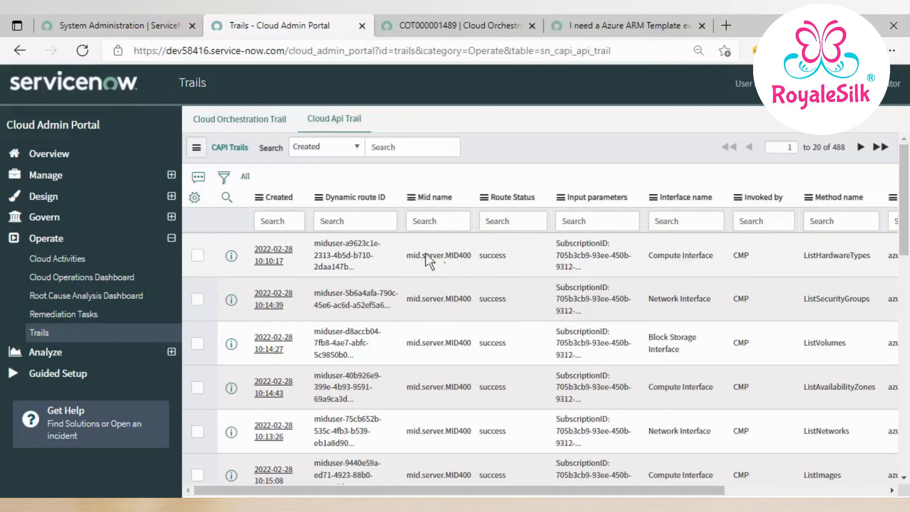
pyautogui.moveTo(408, 255); pyautogui.dragTo(483, 259)
pyautogui.click(510, 261)
pyautogui.moveTo(484, 258); pyautogui.dragTo(508, 256)
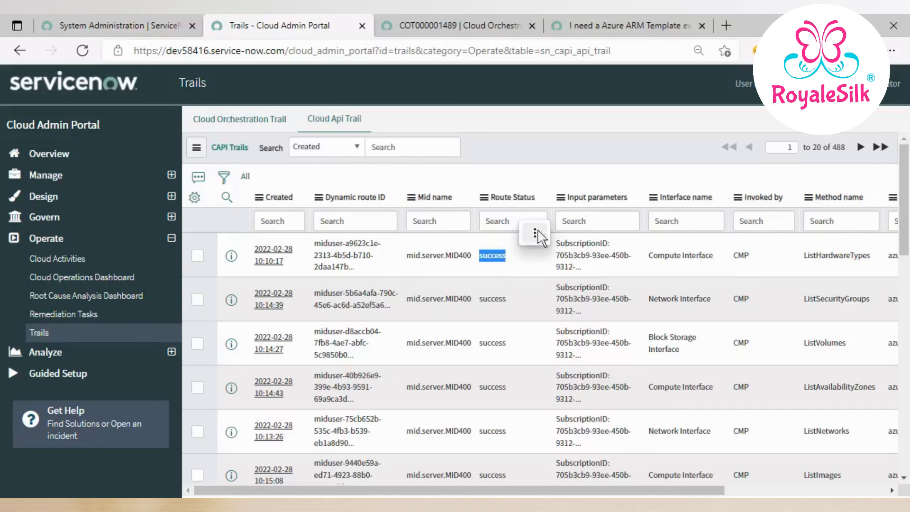
pyautogui.click(536, 235)
pyautogui.click(547, 237)
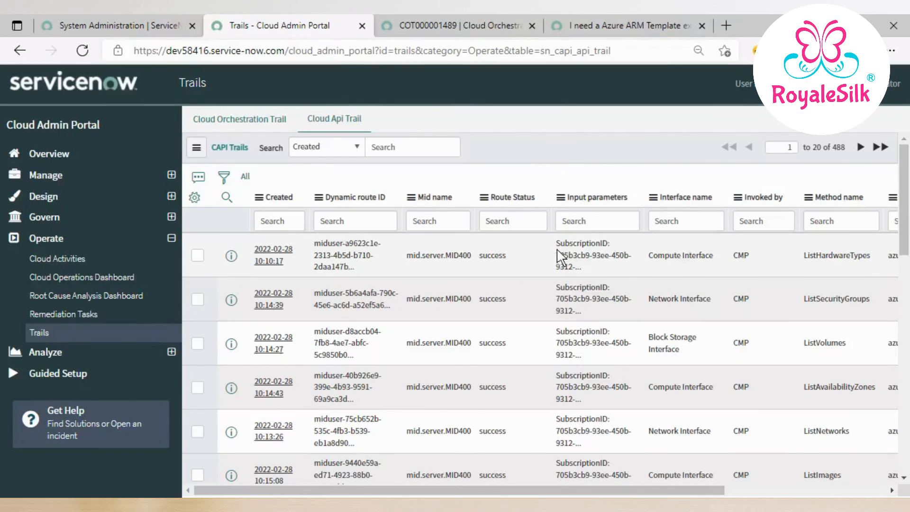
pyautogui.moveTo(558, 244); pyautogui.dragTo(601, 271)
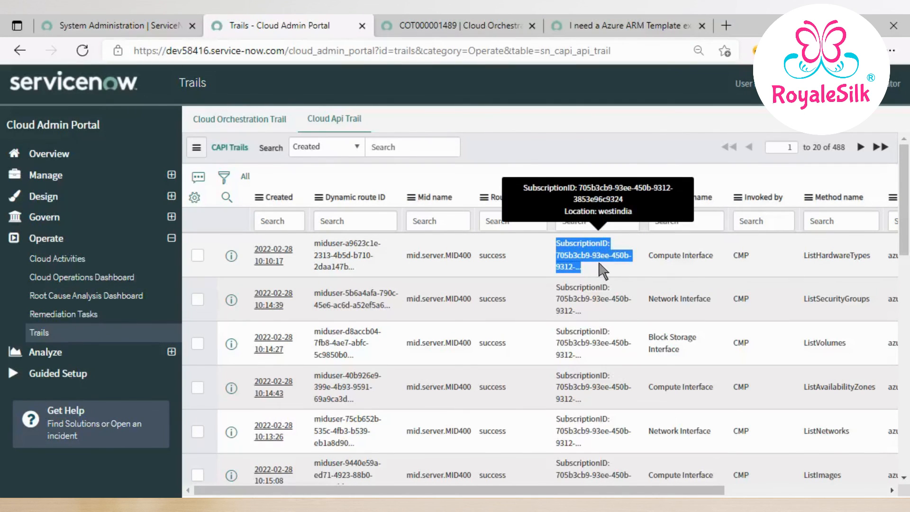
pyautogui.click(625, 239)
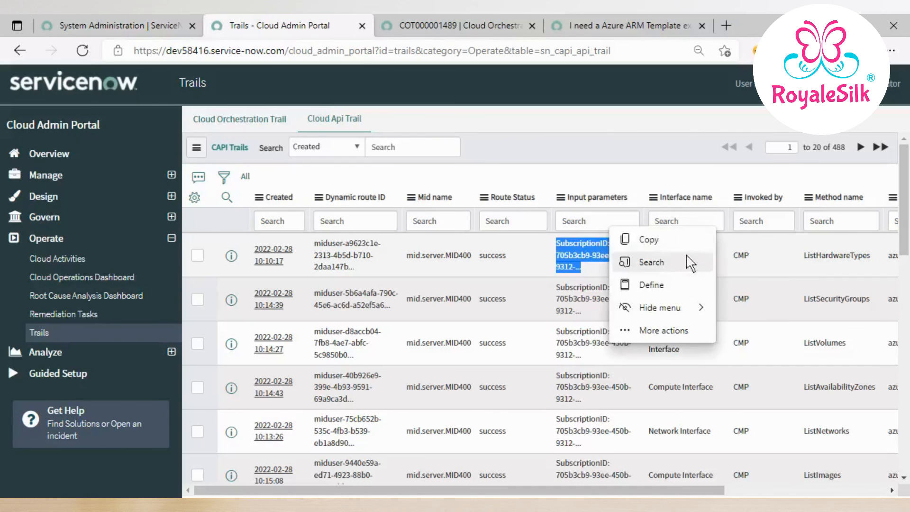
pyautogui.click(687, 262)
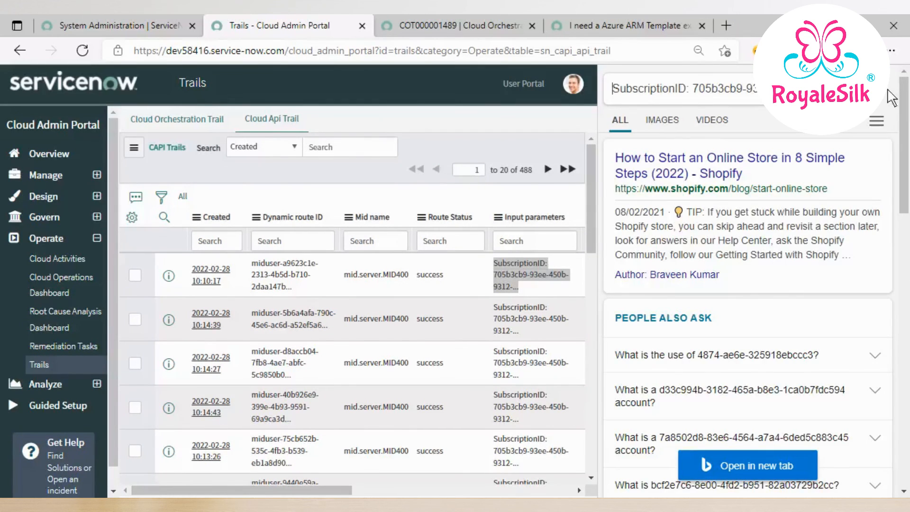
pyautogui.click(887, 90)
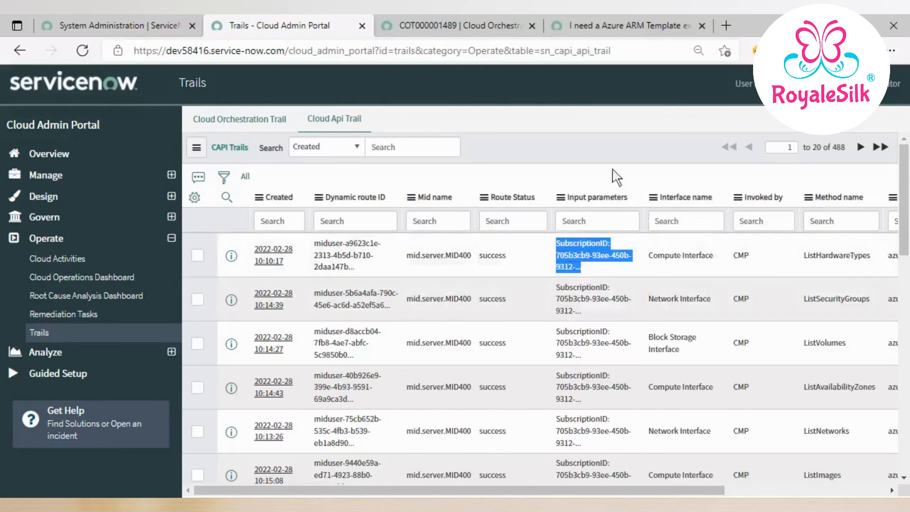
pyautogui.click(534, 250)
# Group the CAPI trails by Provider.
pyautogui.moveTo(353, 490); pyautogui.dragTo(515, 492)
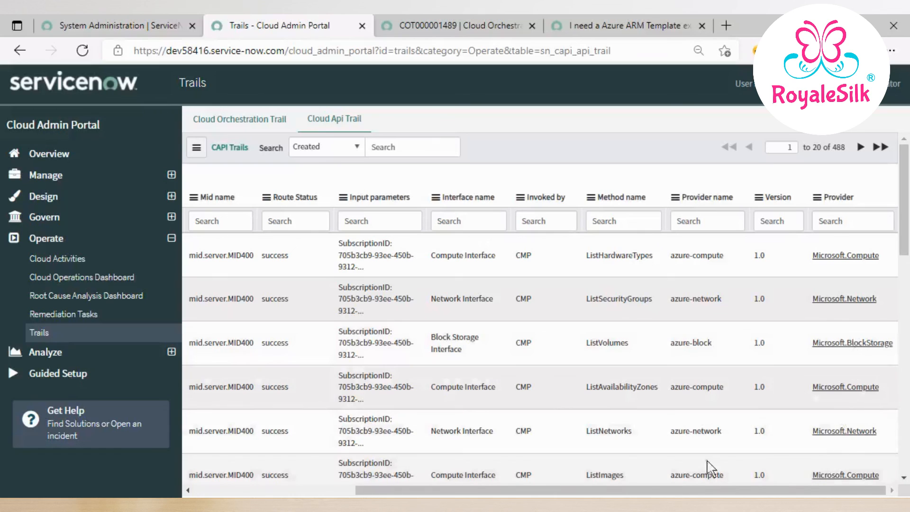
pyautogui.rightClick(833, 199)
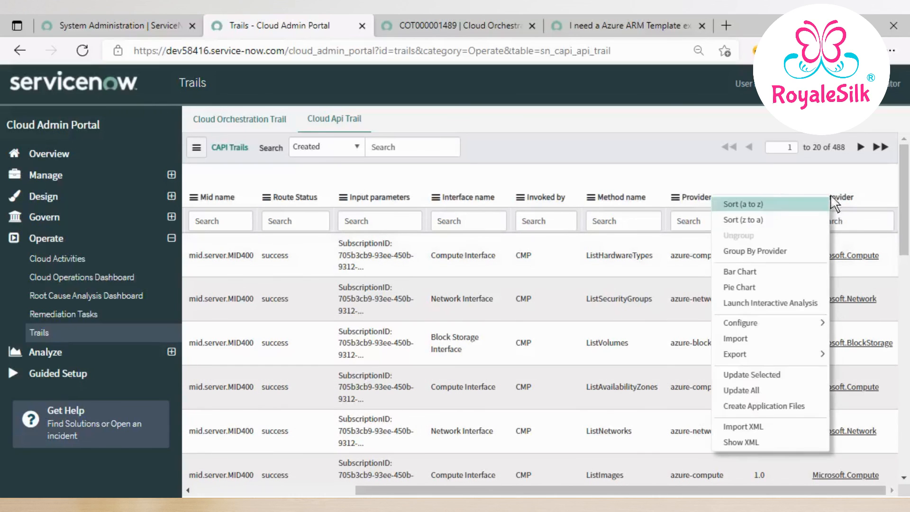
pyautogui.click(768, 256)
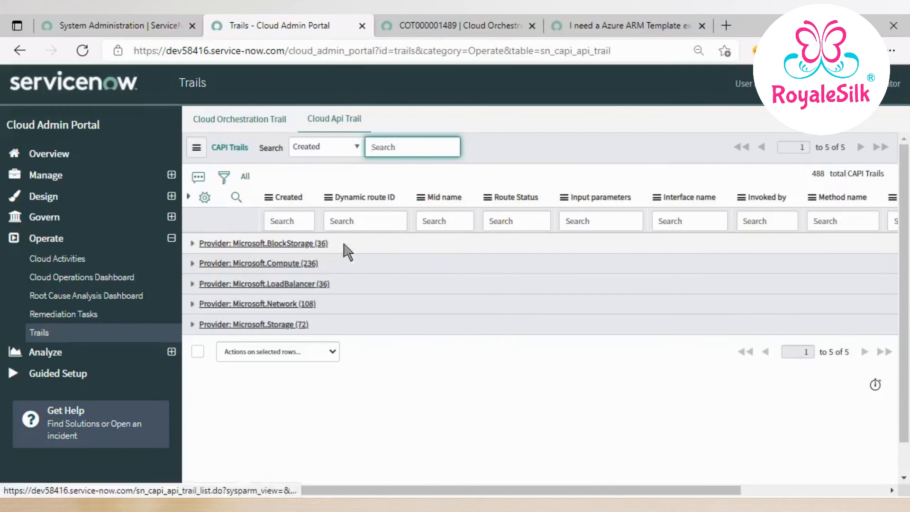
# Examine the BlockStorage, Compute, LoadBalancer, Network and Storage provider groups and the remaining columns of the CAPI trails.
pyautogui.moveTo(343, 243); pyautogui.dragTo(256, 253)
pyautogui.moveTo(335, 265); pyautogui.dragTo(235, 271)
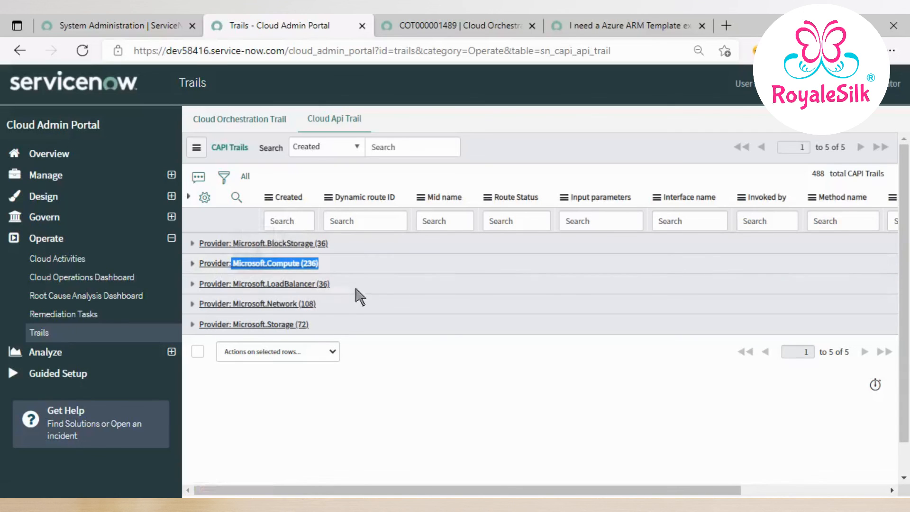
pyautogui.moveTo(356, 289); pyautogui.dragTo(234, 285)
pyautogui.moveTo(332, 305); pyautogui.dragTo(238, 305)
pyautogui.moveTo(311, 326); pyautogui.dragTo(222, 325)
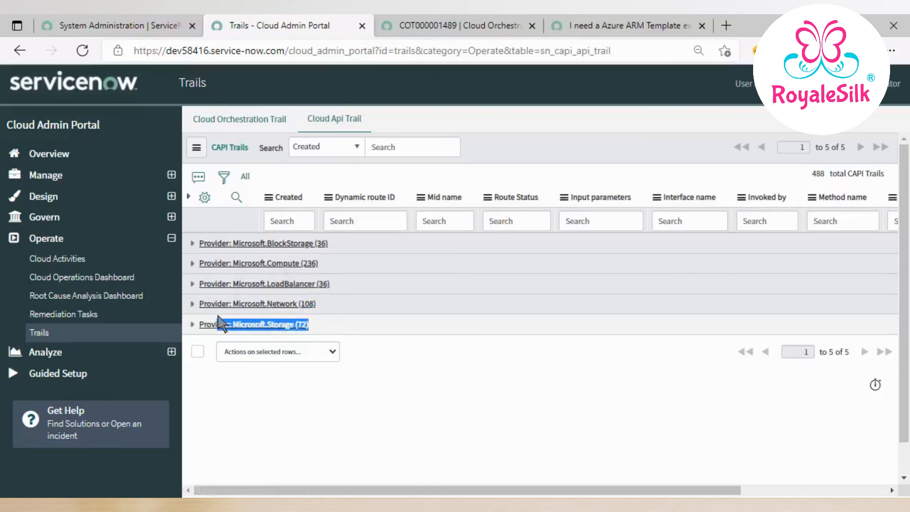
pyautogui.click(406, 367)
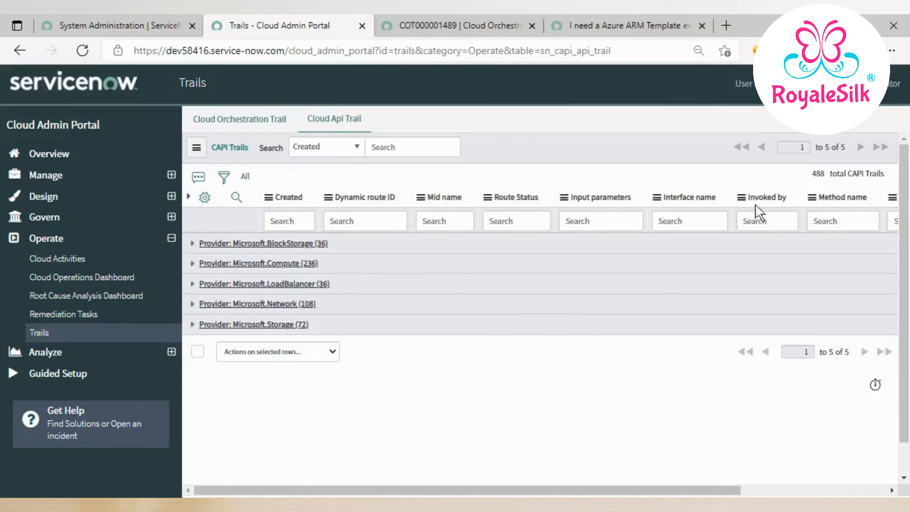
pyautogui.hscroll(5, 811, 470)
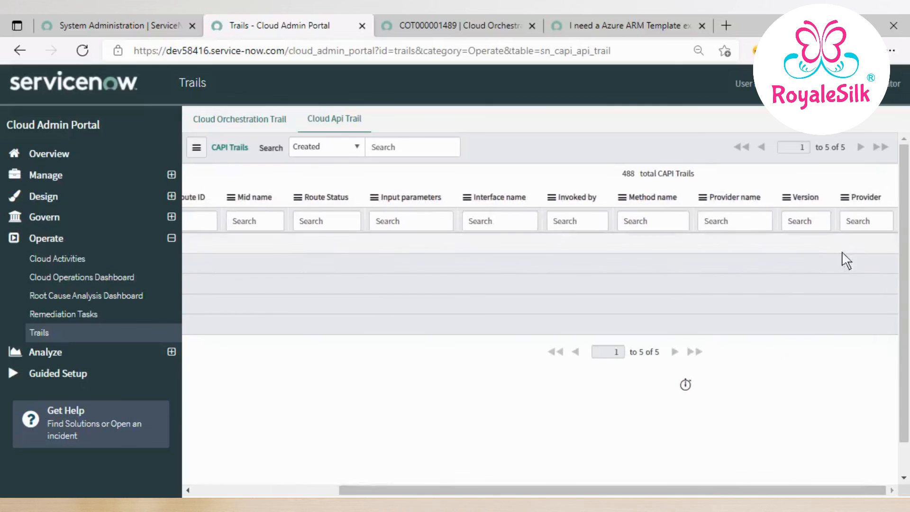